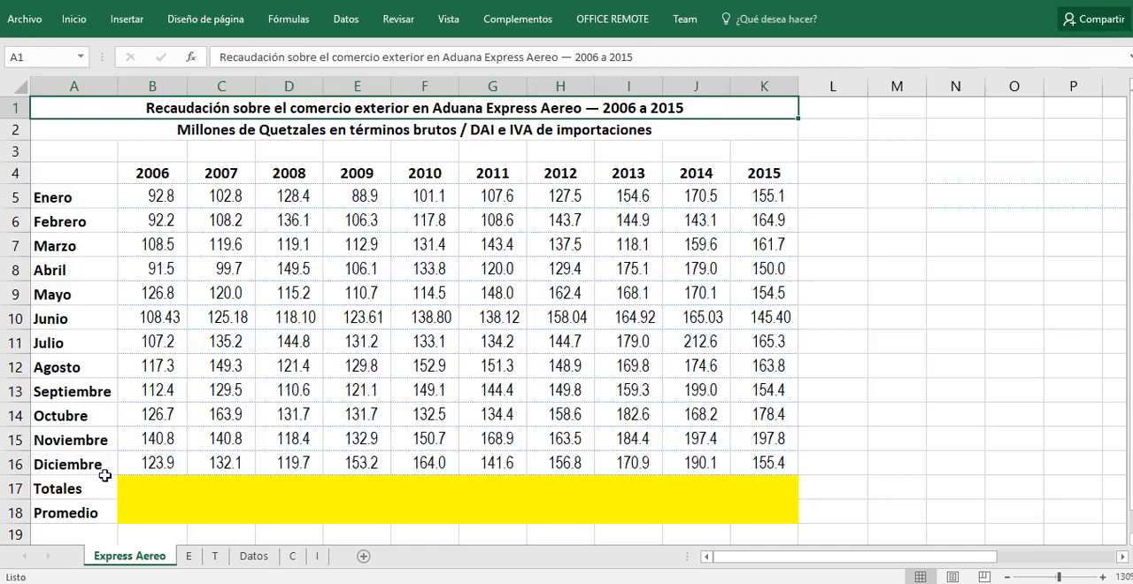
Step: Review the month labels and the monthly collection figures under the 2006 to 2009 year headings
click(154, 164)
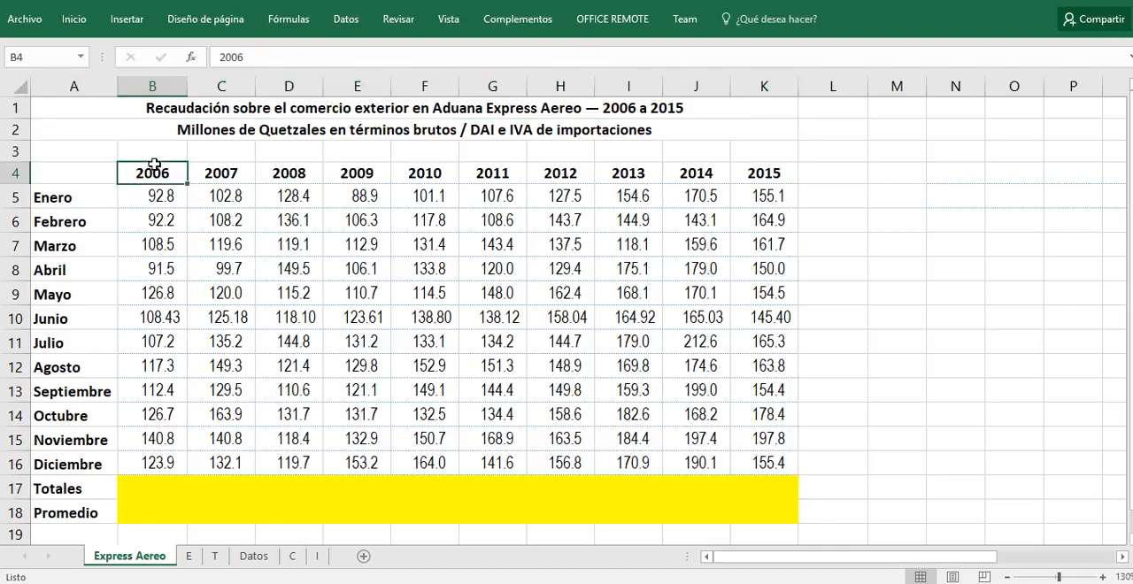
drag(154, 164, 162, 462)
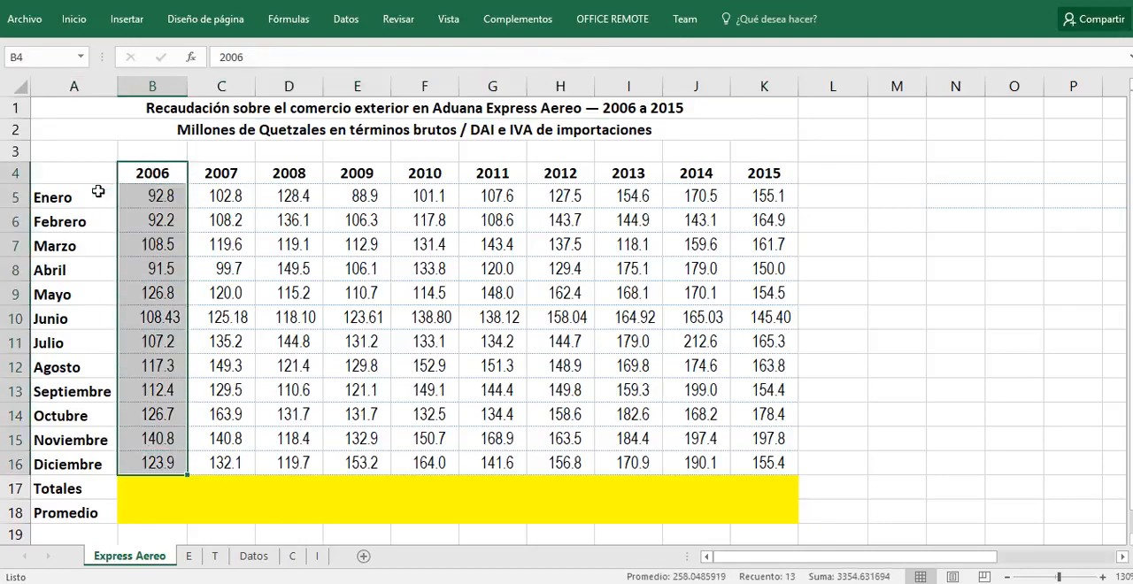
drag(89, 195, 75, 462)
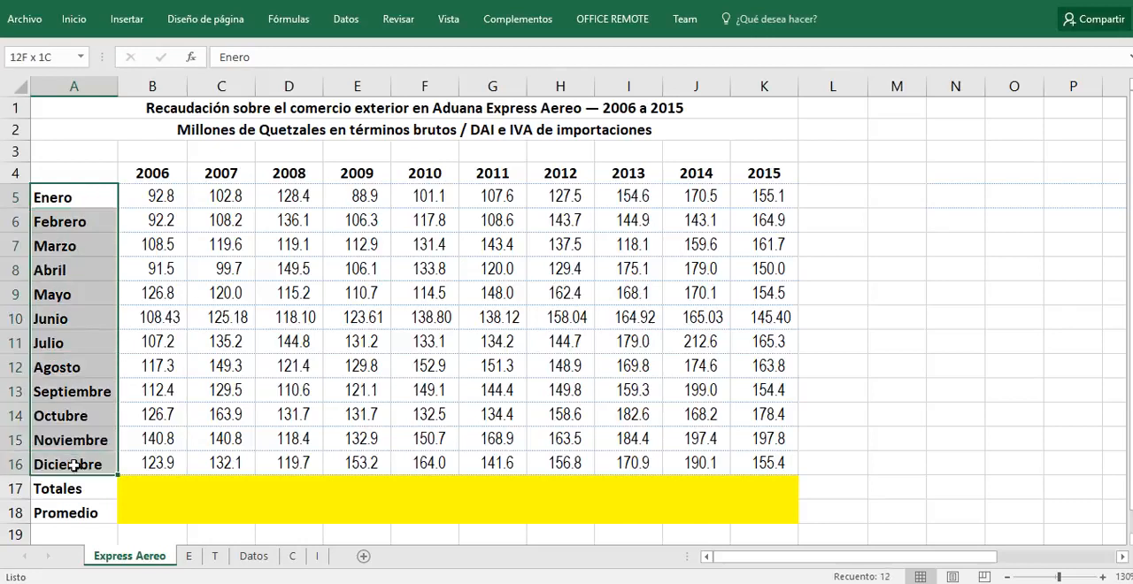
drag(168, 175, 135, 457)
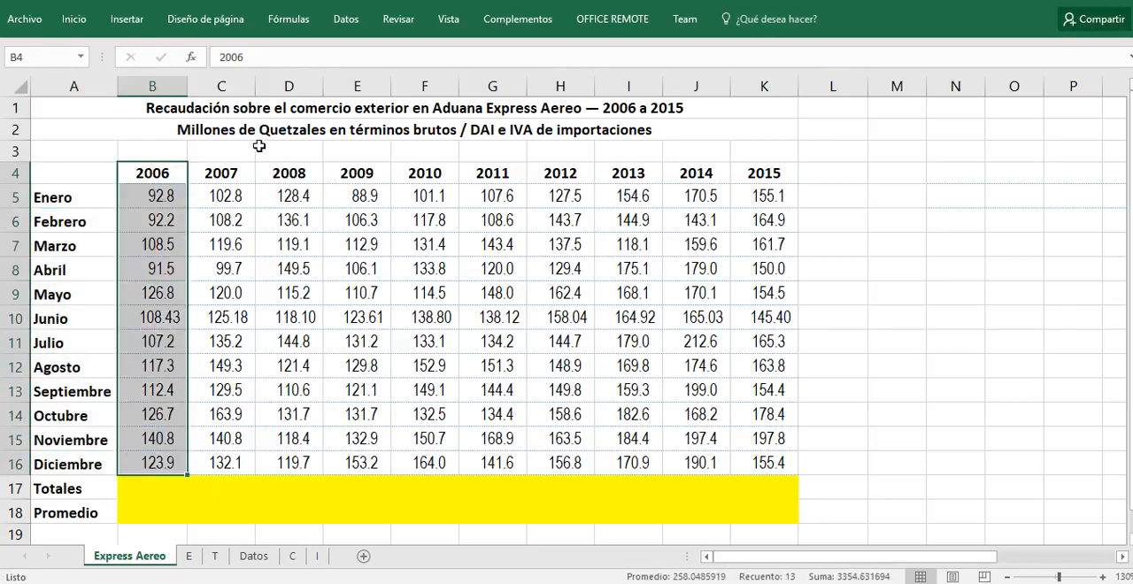
drag(229, 167, 211, 462)
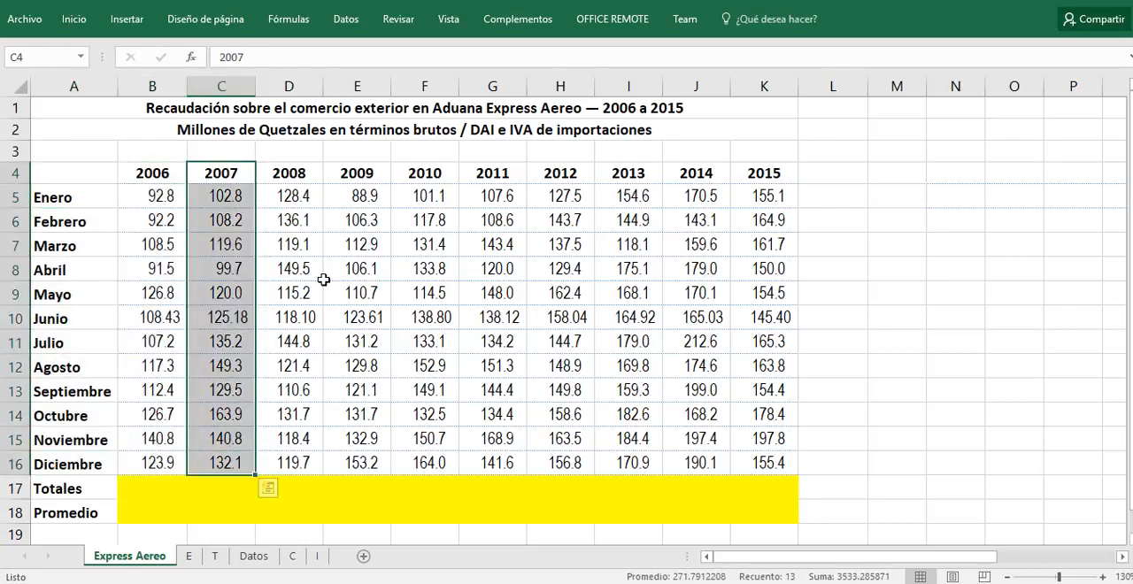
drag(301, 164, 271, 455)
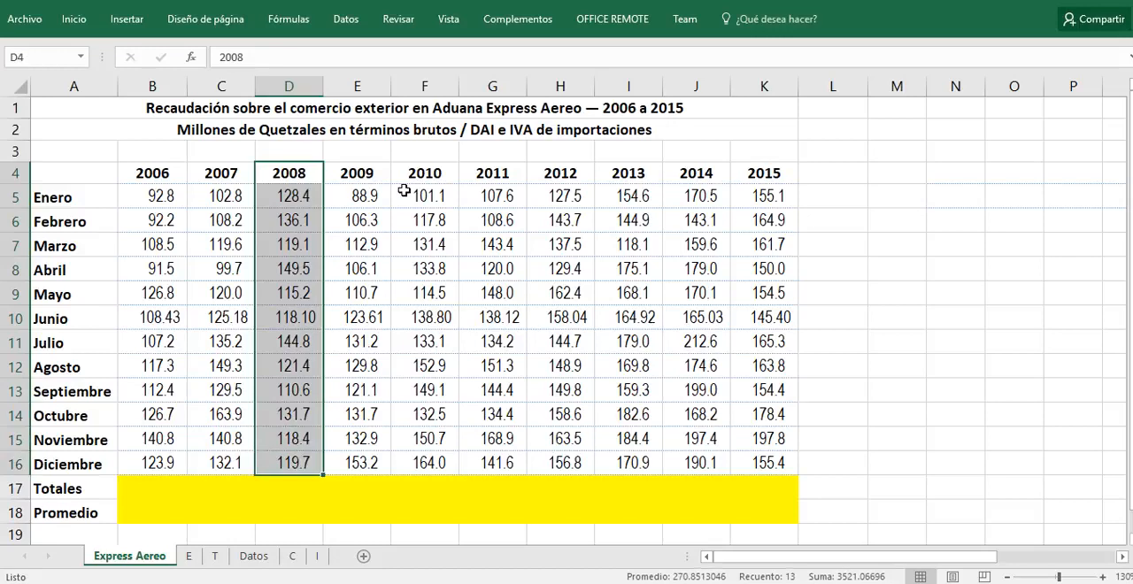
drag(370, 165, 318, 462)
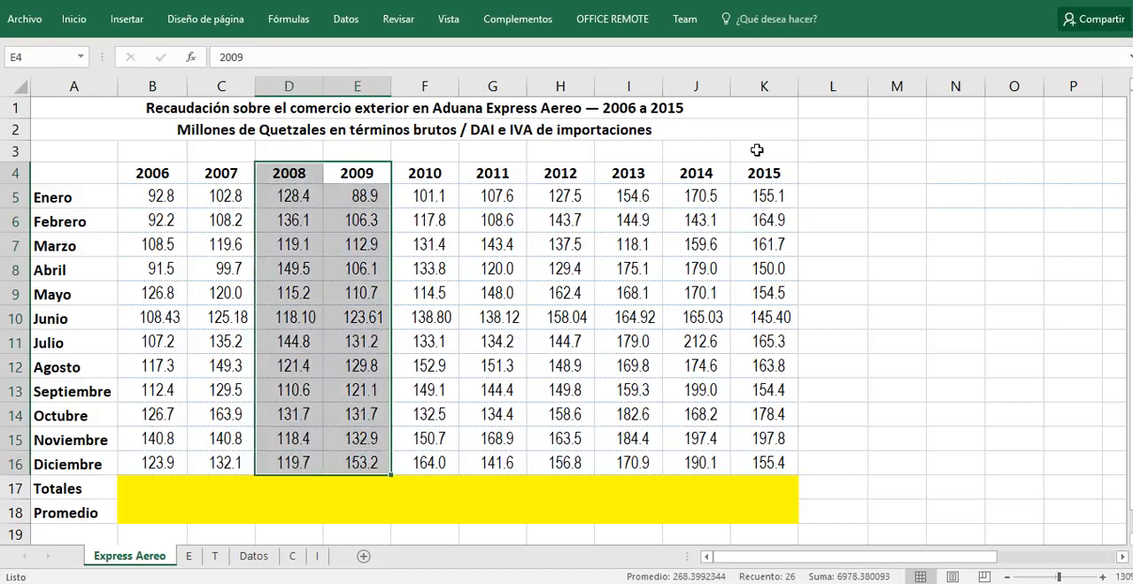
Step: Enter a SUMA formula over B5:B16 in B17 to total the 2006 column
click(167, 492)
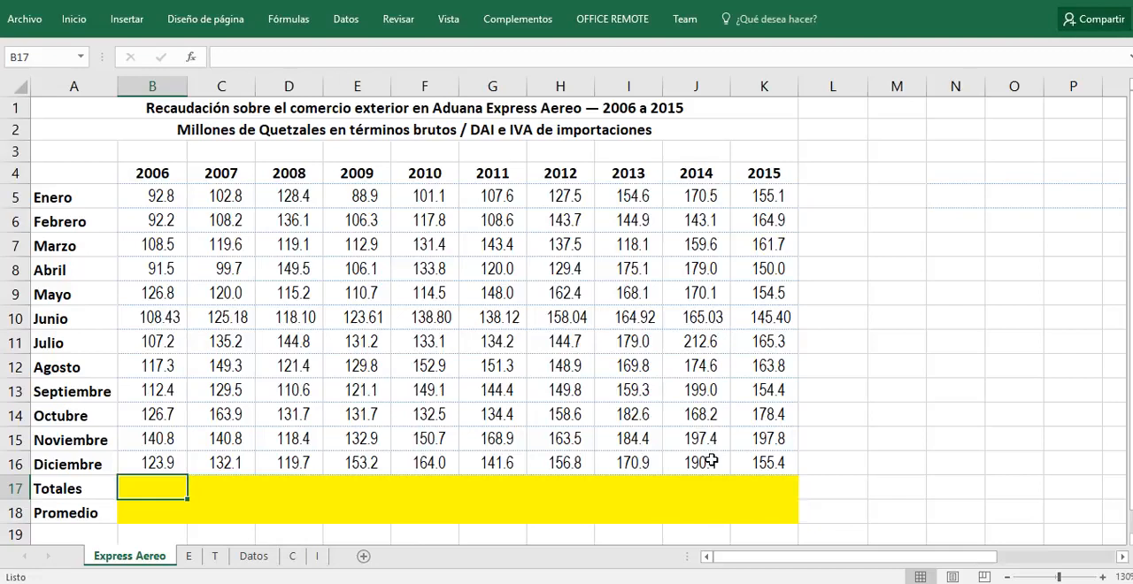
text(+s)
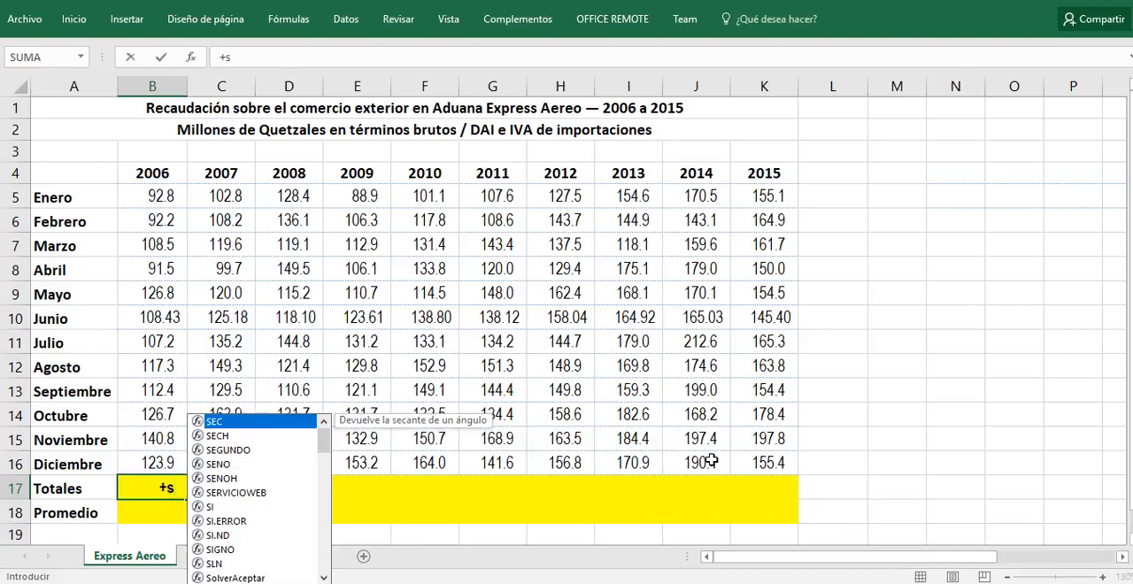
text(um)
key(Tab)
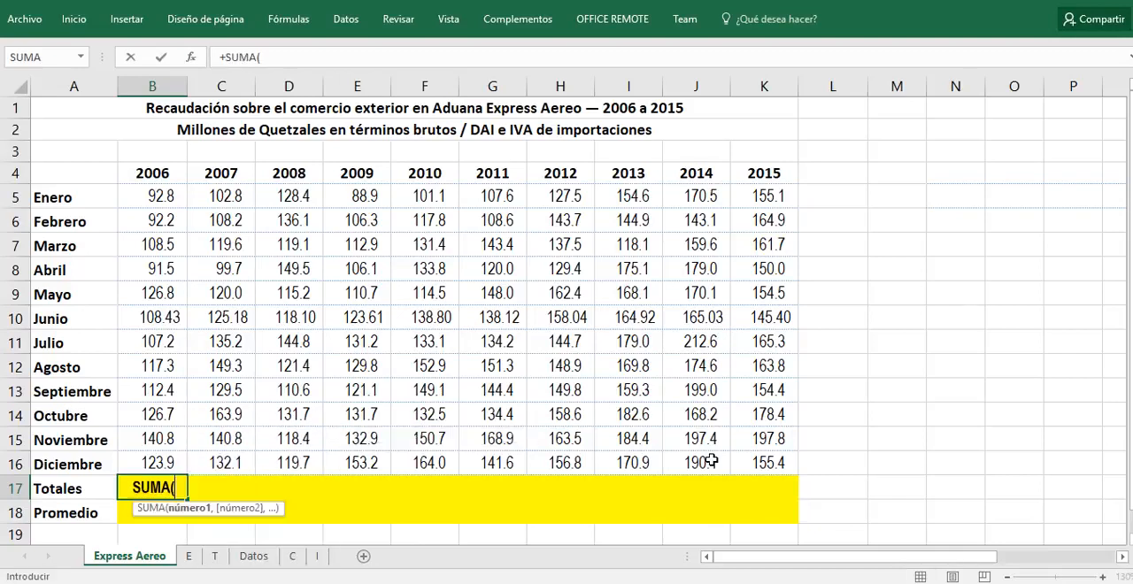
key(Up)
key(shift+Up)
key(shift+Up)
key(shift+Up)
key(shift+Up)
key(shift+Up)
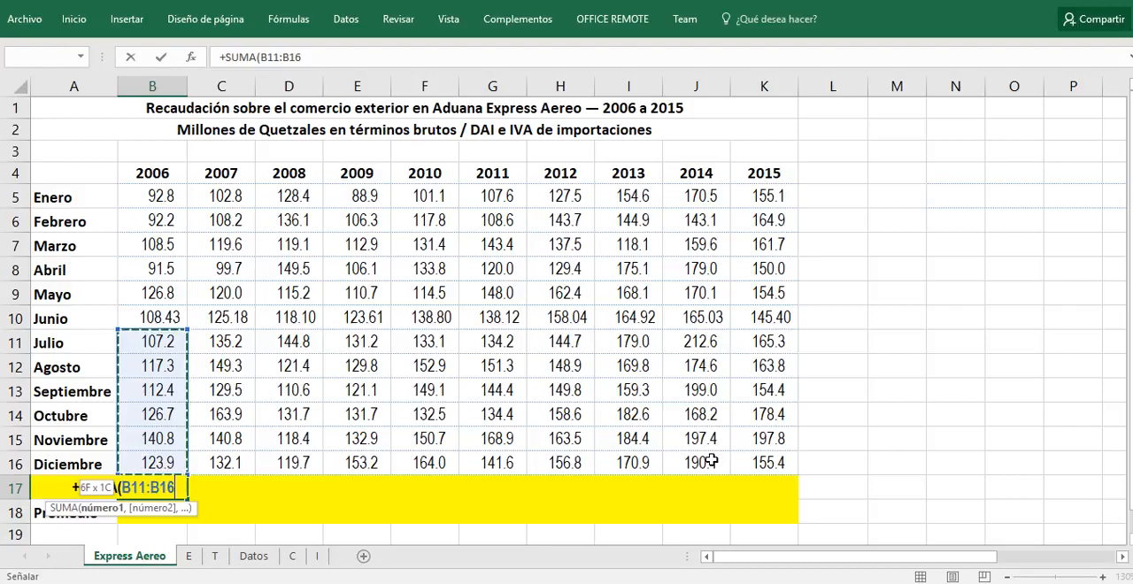
key(shift+Up)
key(shift+Up)
key(shift+Up)
key(shift+Up)
key(shift+Up)
key(shift+Up)
key(Return)
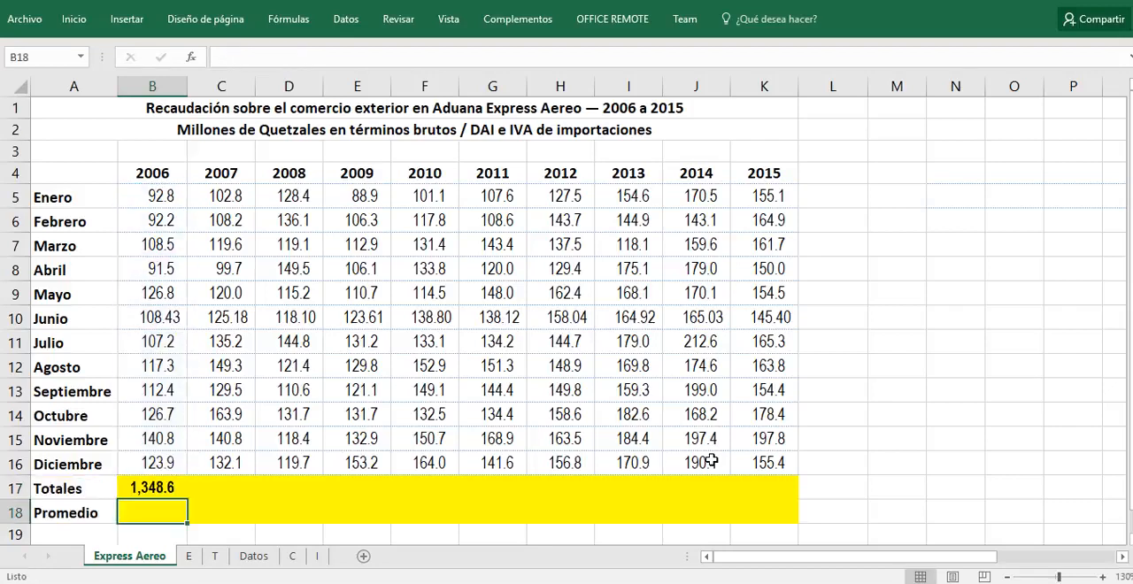
Step: Copy the 2006 total formula from B17 across the Totales row into C17:K17
key(Up)
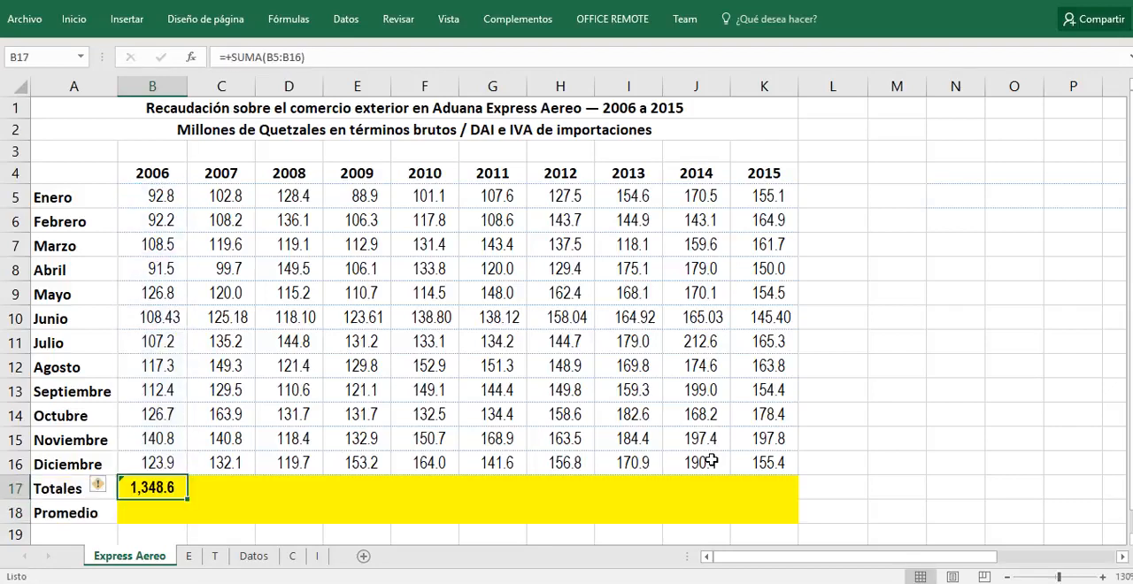
key(ctrl+c)
key(Right)
key(ctrl+v)
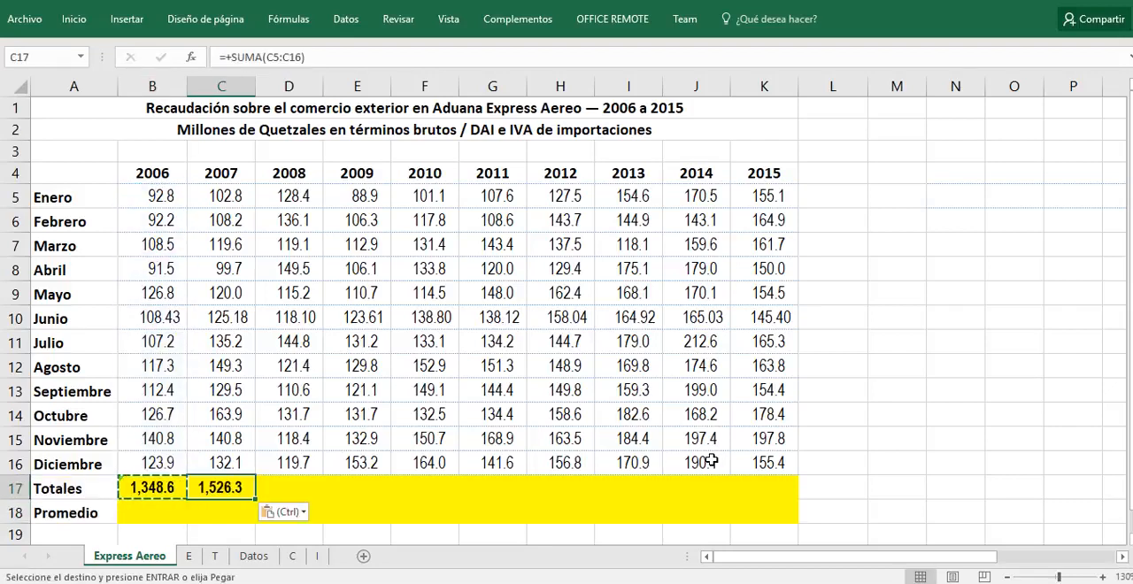
key(Right)
key(ctrl+v)
key(Right)
key(ctrl+v)
key(Right)
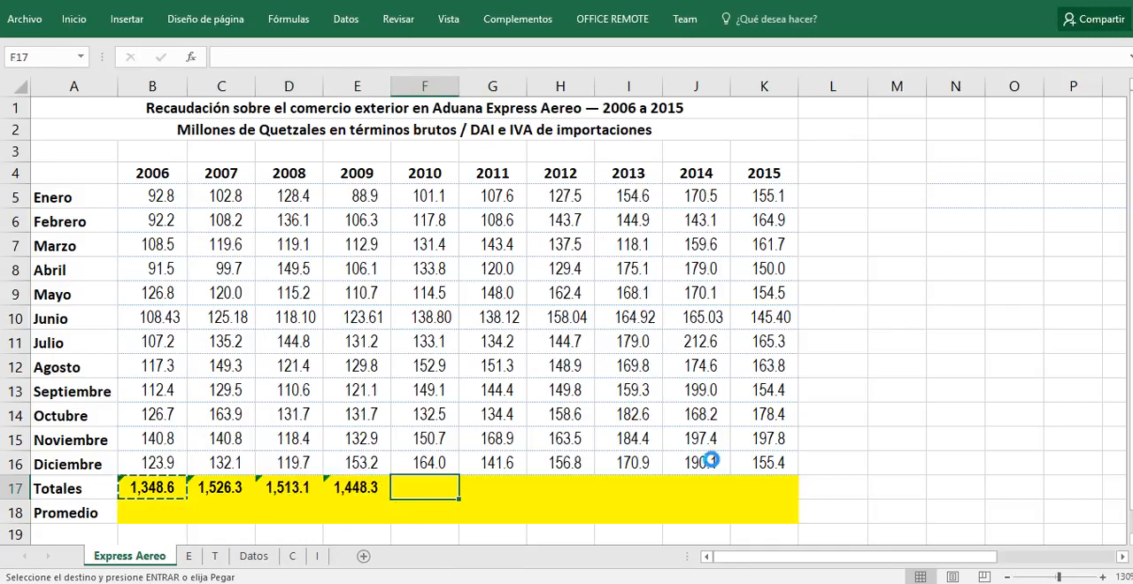
key(ctrl+v)
key(Right)
key(ctrl+v)
key(Right)
key(ctrl+v)
key(Right)
key(ctrl+v)
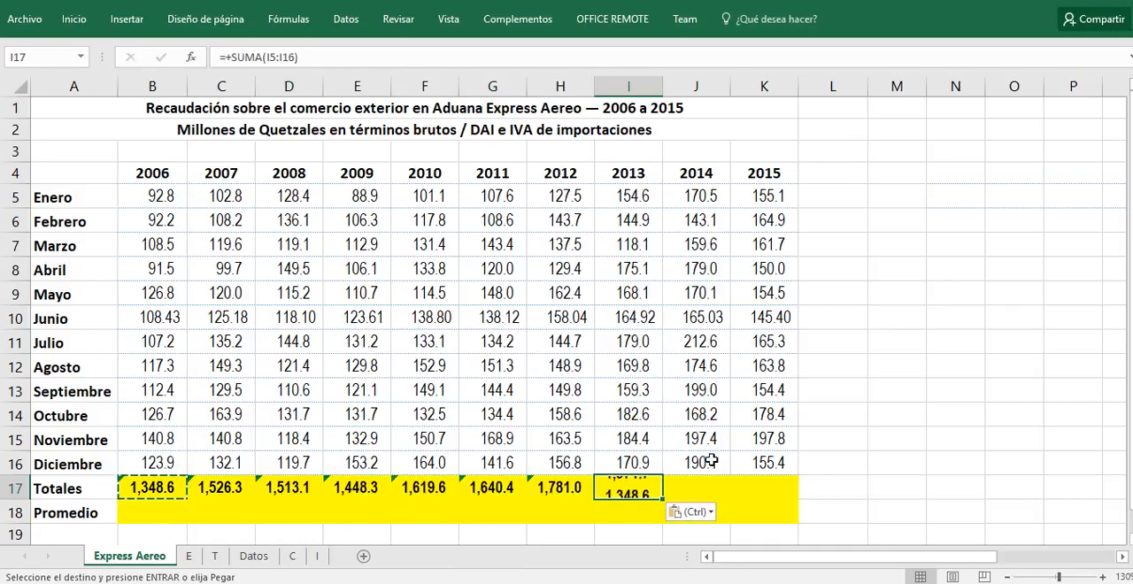
key(Right)
key(ctrl+v)
key(Right)
key(ctrl+v)
Step: Check the ranges referenced by the copied total formulas in the Totales row, from 2015 back towards 2006
key(F2)
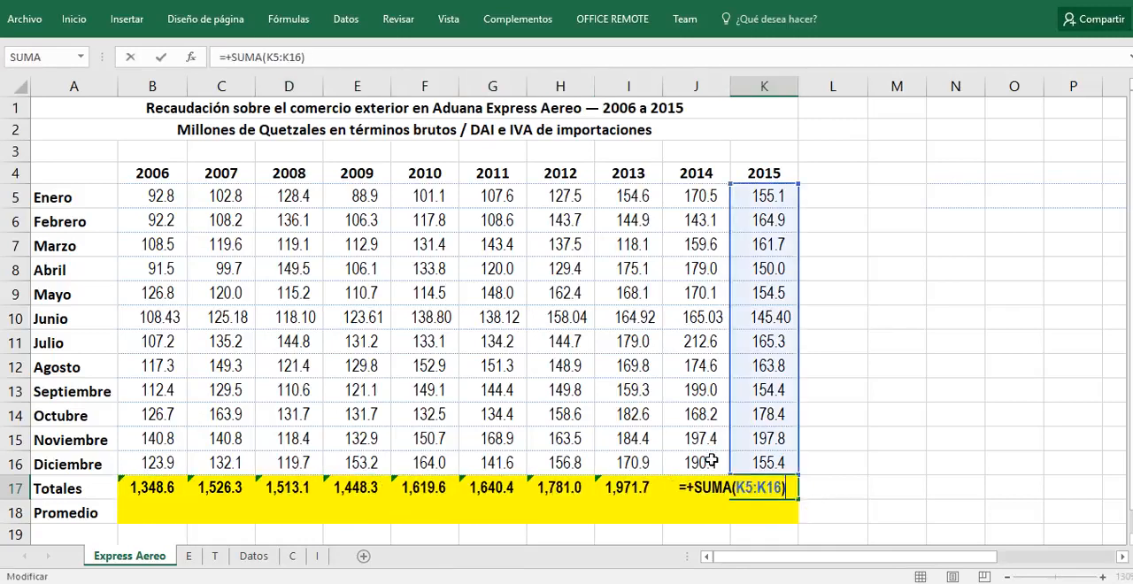
key(Escape)
key(Left)
key(F2)
key(Escape)
key(Left)
key(F2)
key(Escape)
key(Left)
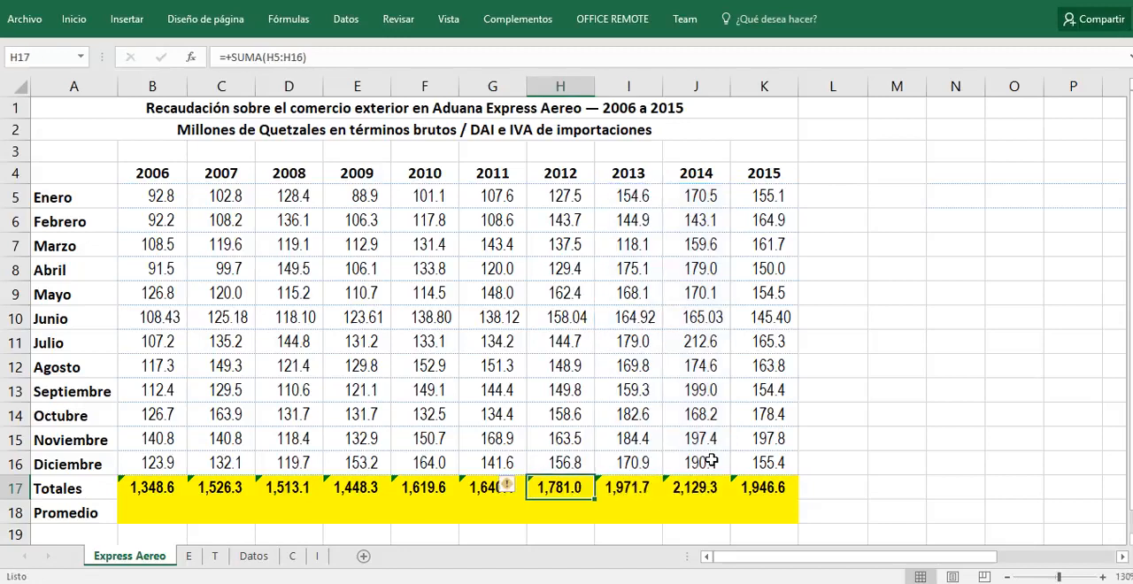
key(Left)
key(Left)
key(Left)
key(Left)
key(Left)
key(Left)
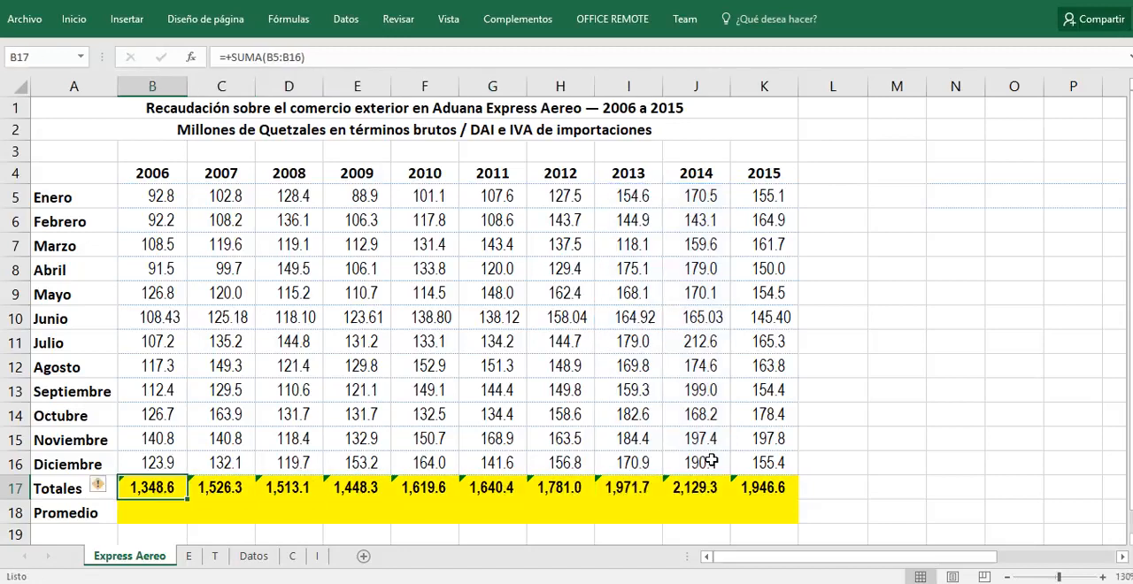
Step: Enter a PROMEDIO formula over B5:B16 in B18 to average the 2006 monthly figures
key(Down)
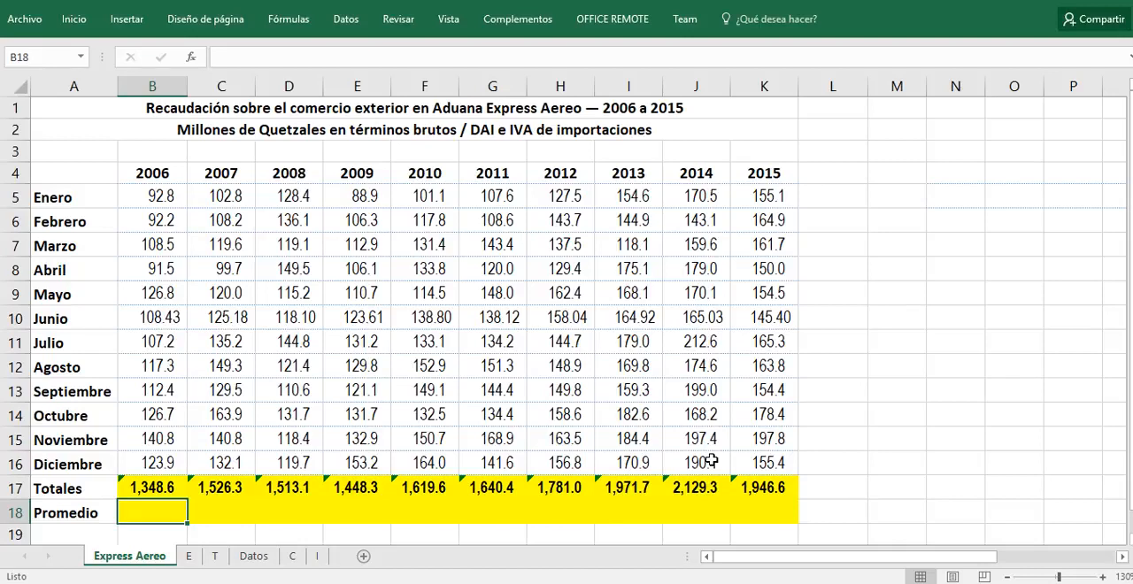
text(+)
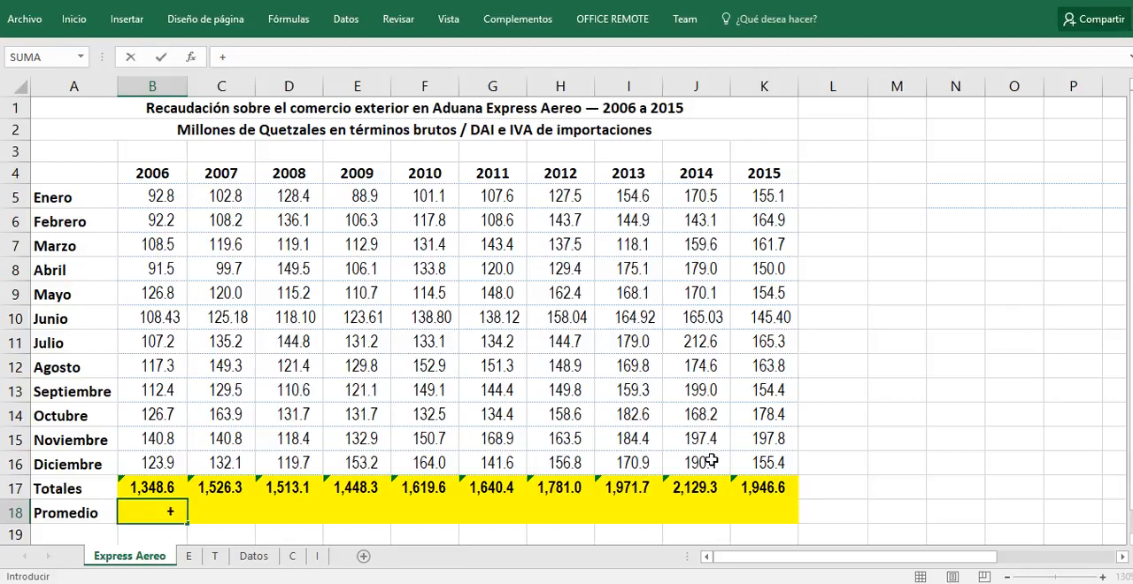
text(promei)
key(BackSpace)
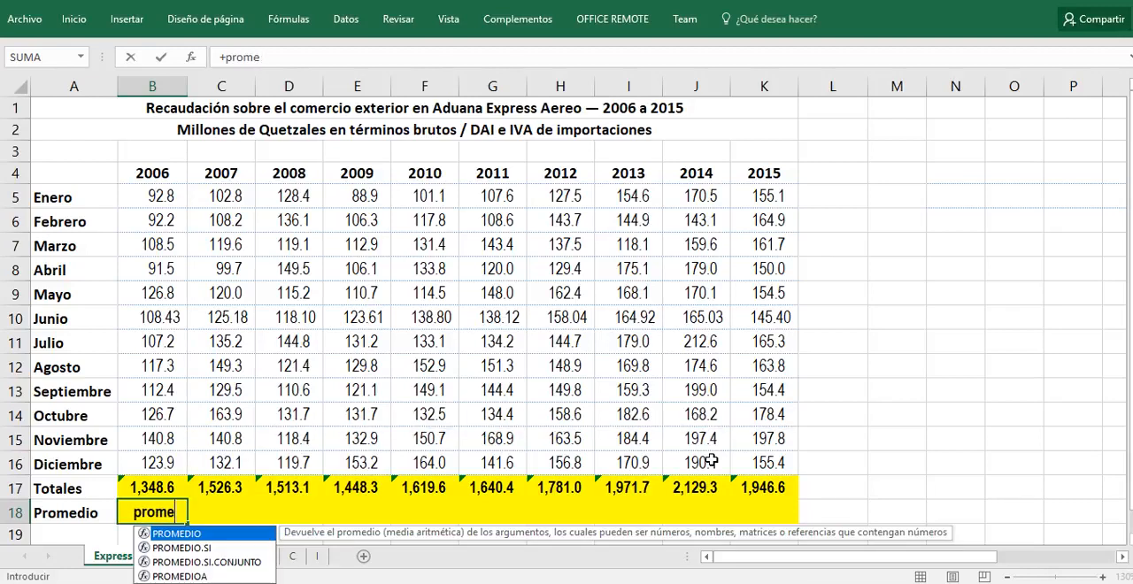
key(Tab)
key(Up)
key(Up)
key(shift+Up)
key(shift+Up)
key(shift+Up)
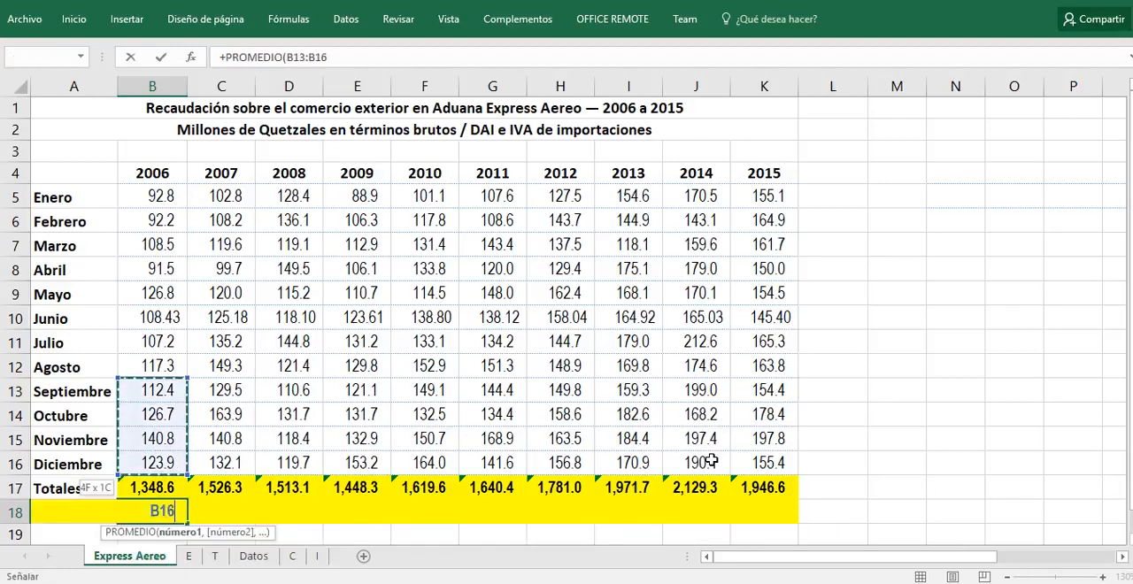
key(shift+Up)
key(shift+Up)
key(shift+Up)
key(shift+Up)
key(shift+Up)
key(shift+Up)
key(shift+Up)
key(shift+Up)
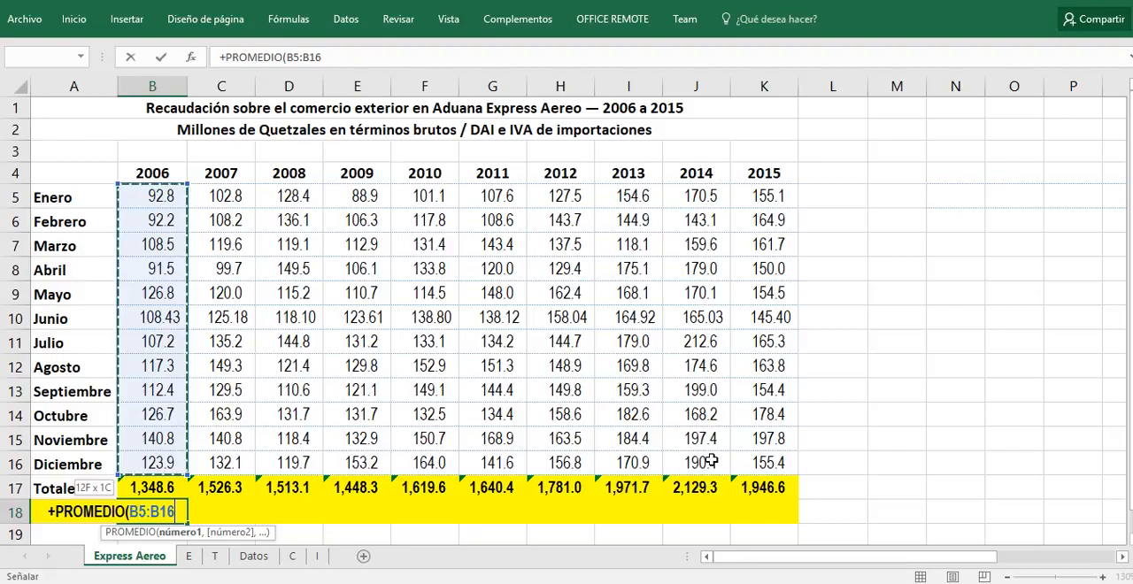
key(Return)
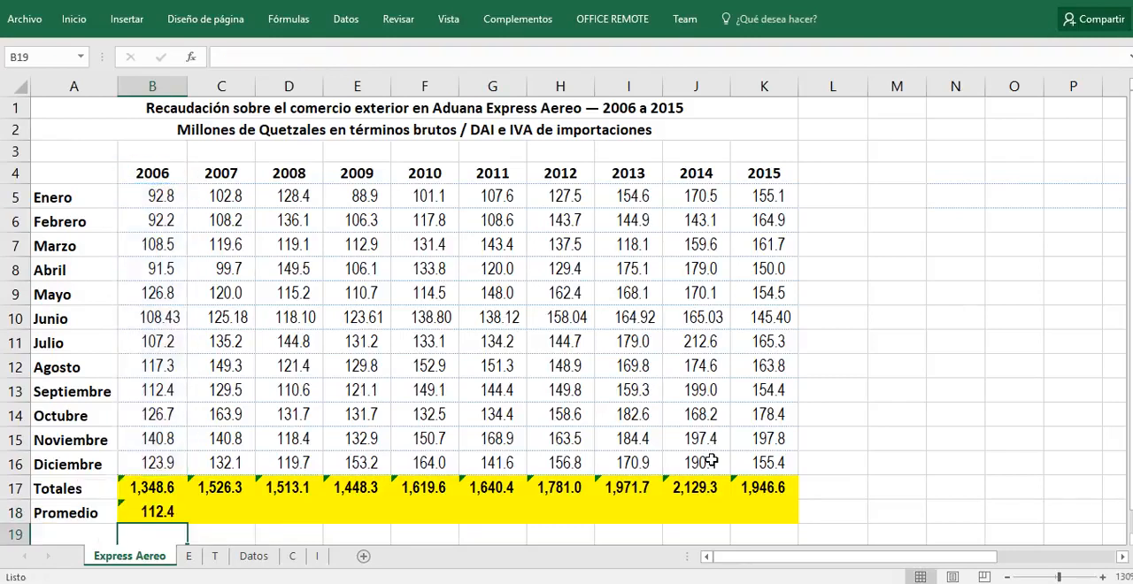
Step: Copy the 2006 average formula from B18 across the Promedio row into C18:K18
key(Up)
key(ctrl+c)
key(Right)
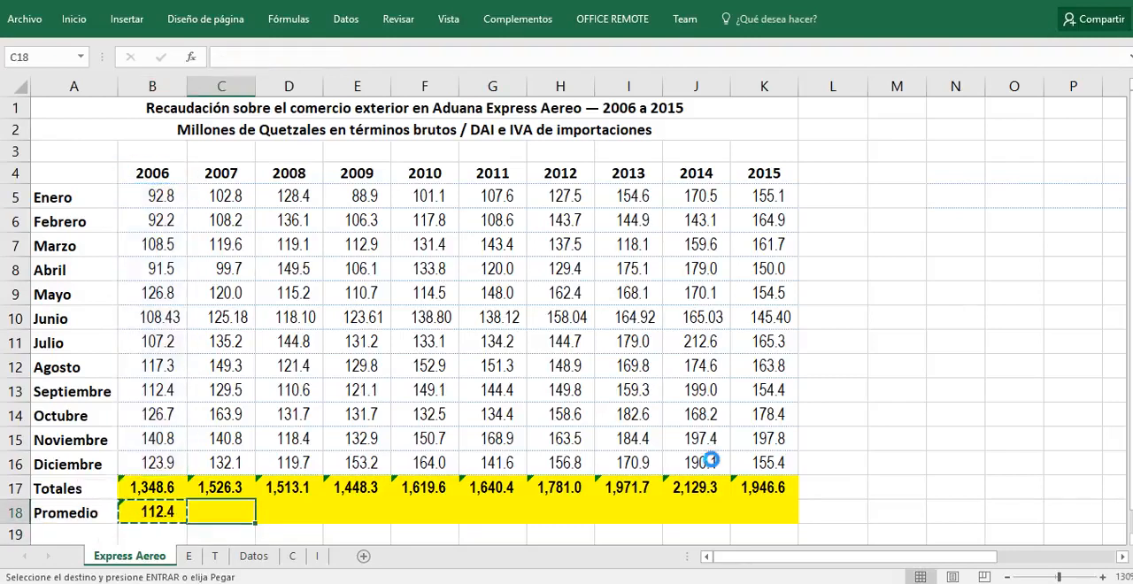
key(ctrl+v)
key(Right)
key(ctrl+v)
key(Right)
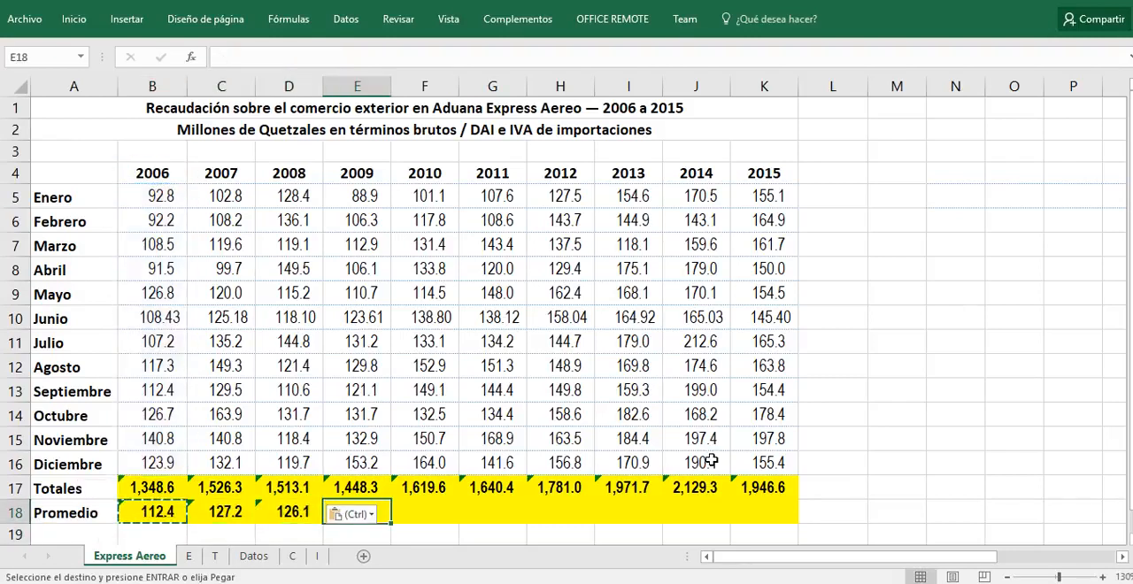
key(ctrl+v)
key(Right)
key(ctrl+v)
key(Right)
key(ctrl+v)
key(Right)
key(ctrl+v)
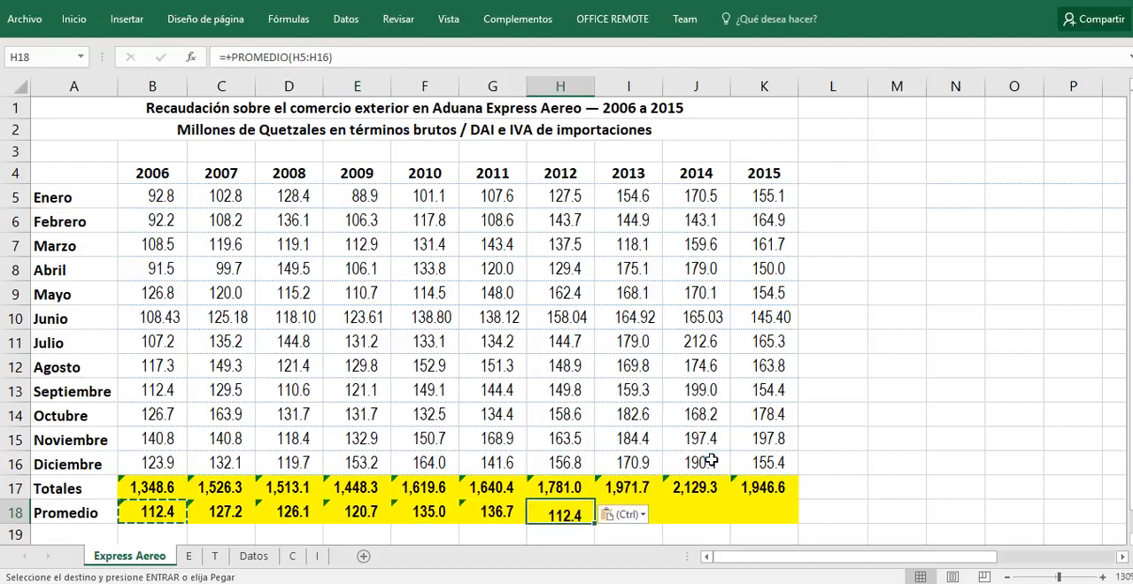
key(Right)
key(ctrl+v)
key(Right)
key(ctrl+v)
key(Right)
key(ctrl+v)
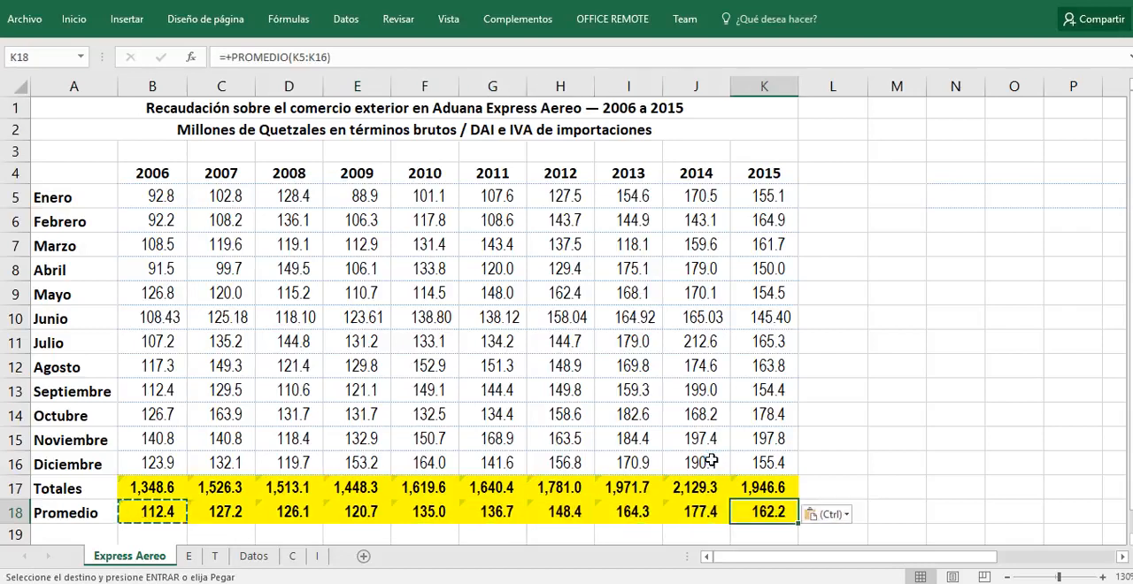
key(Escape)
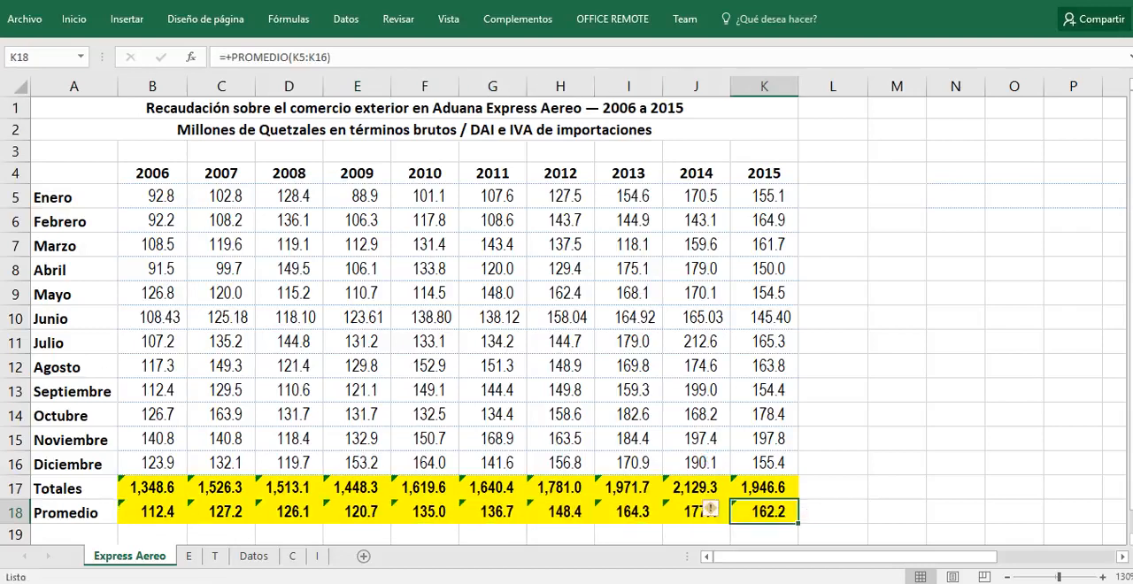
Step: Open sheet E and examine the preliminary seasonality index table and the Indice de Estacionalidad Definitivo chart
click(78, 104)
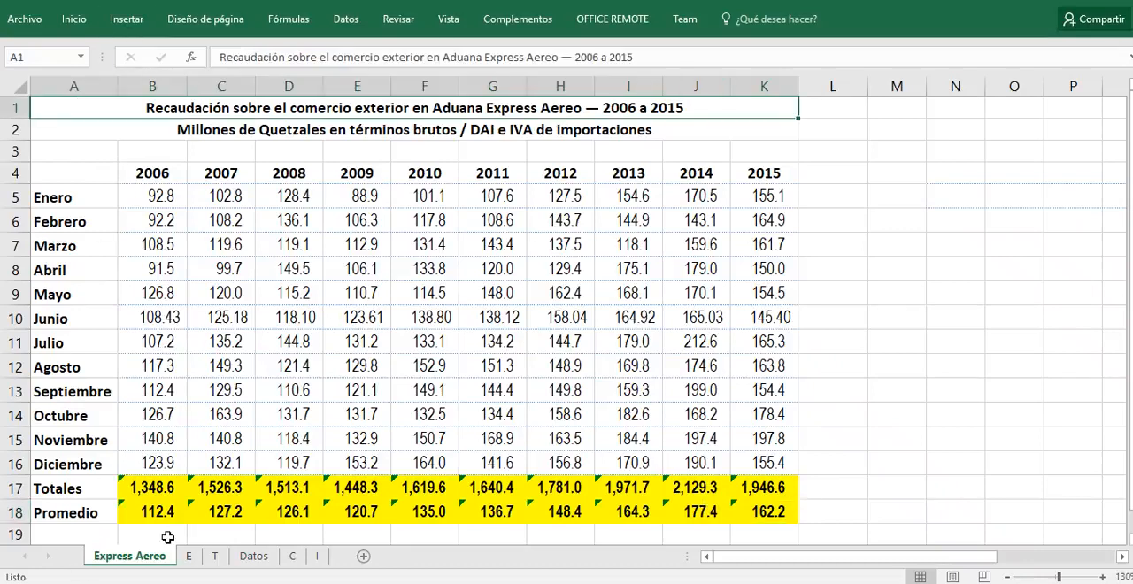
click(189, 558)
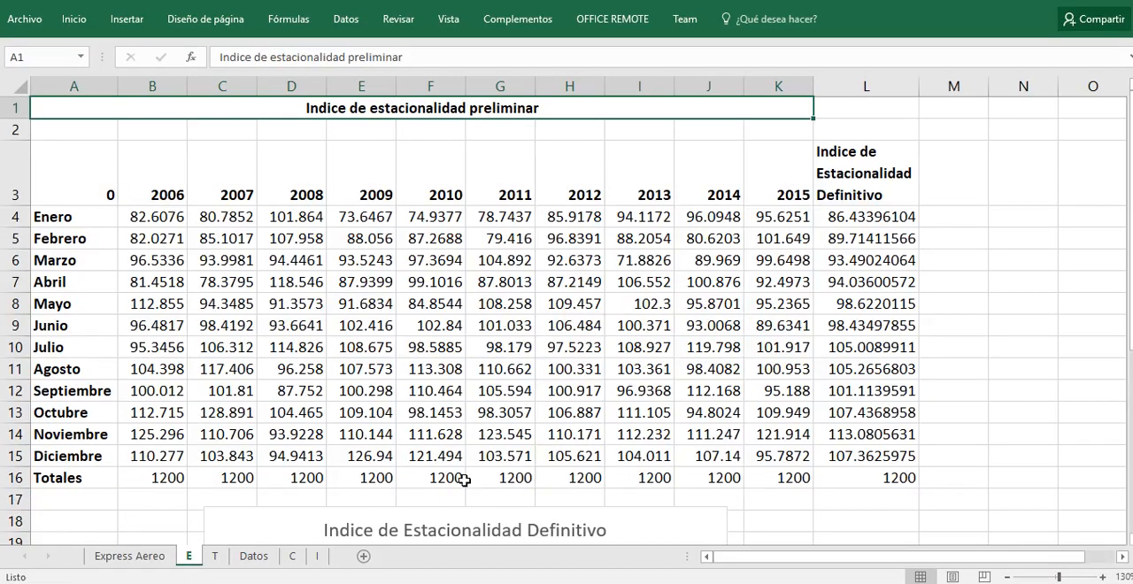
scroll(542, 392, down, 1)
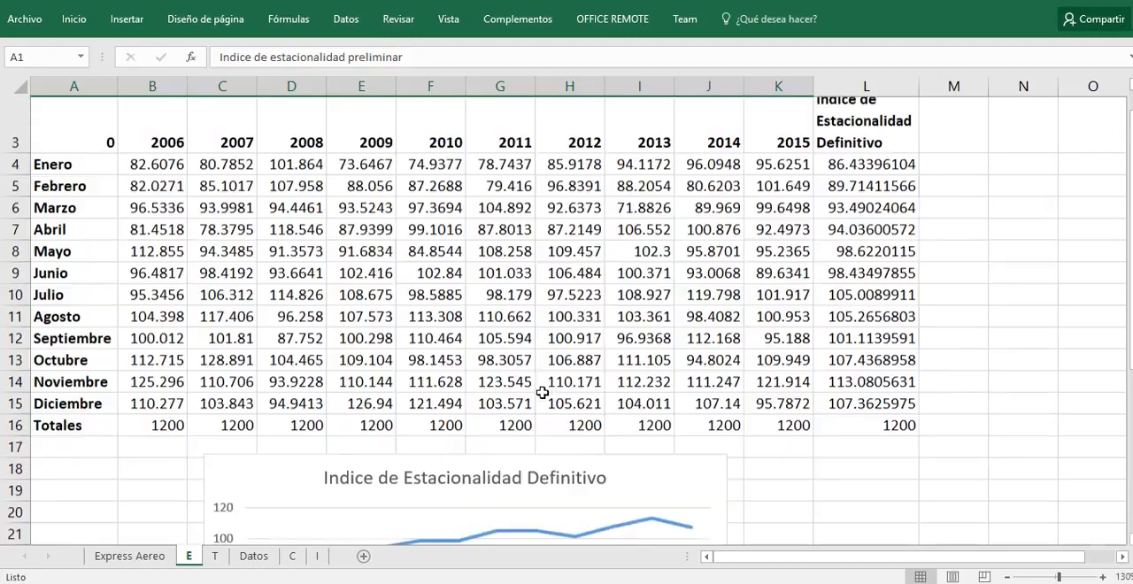
scroll(542, 392, down, 1)
scroll(541, 392, up, 2)
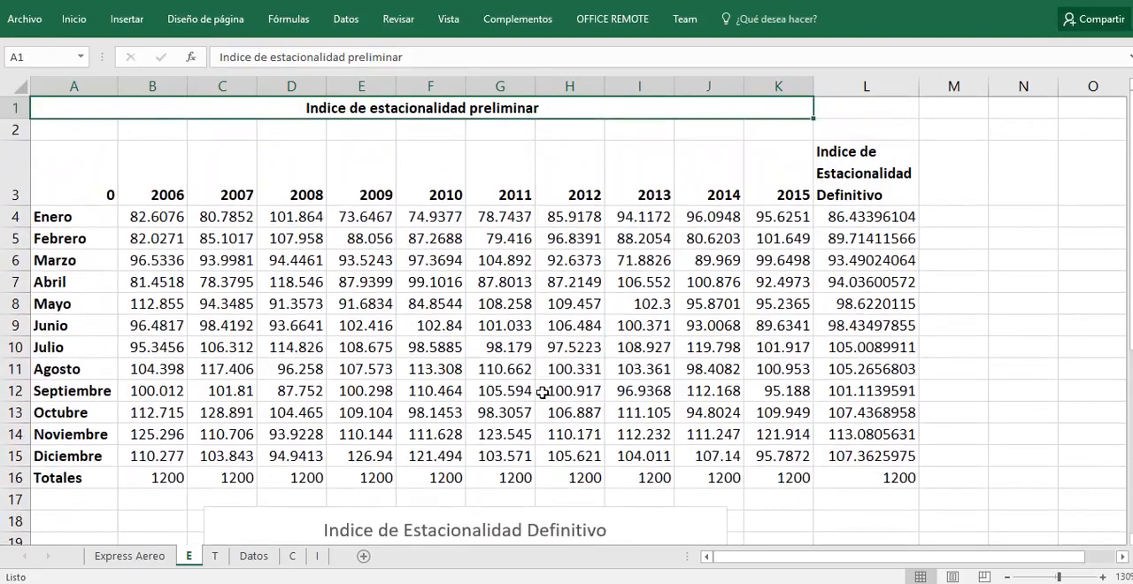
scroll(542, 392, down, 3)
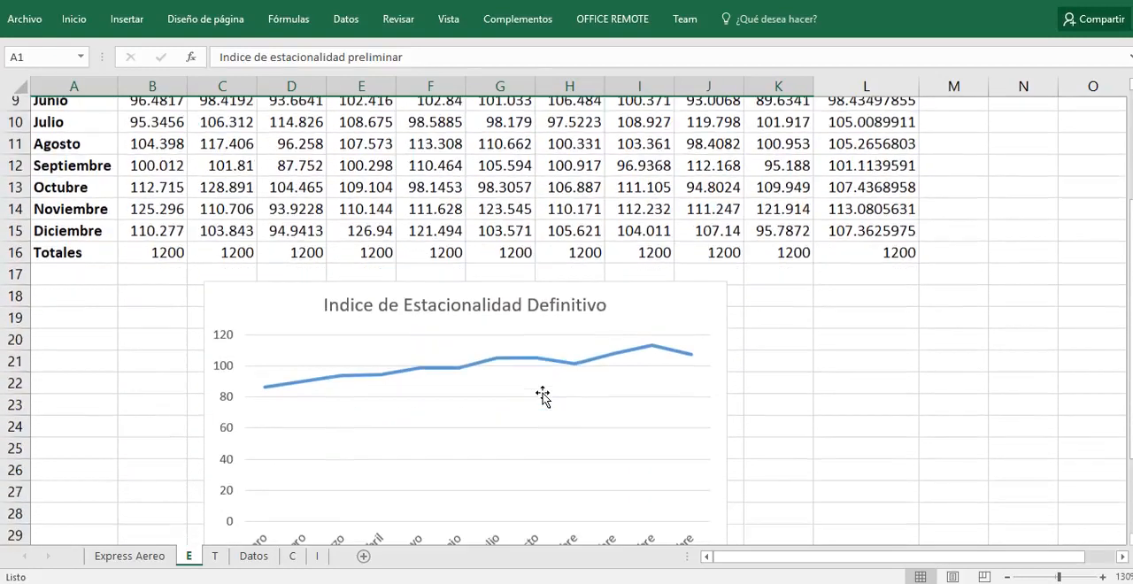
Step: Review the Indice de Estacionalidad Definitivo chart and inspect the formula behind the January 2006 preliminary index in B4
scroll(543, 396, down, 2)
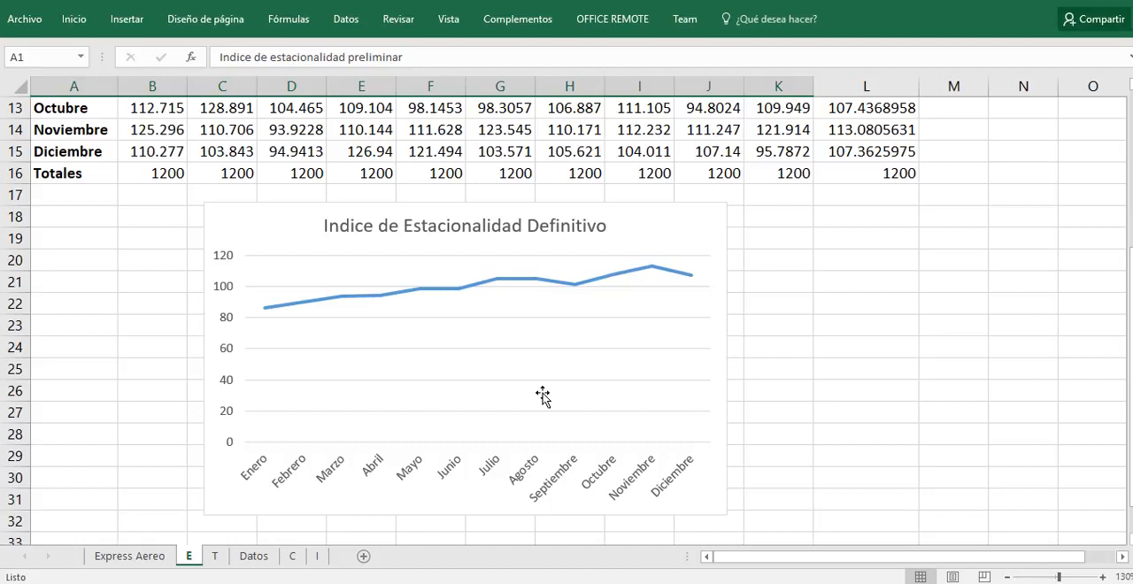
scroll(533, 332, up, 4)
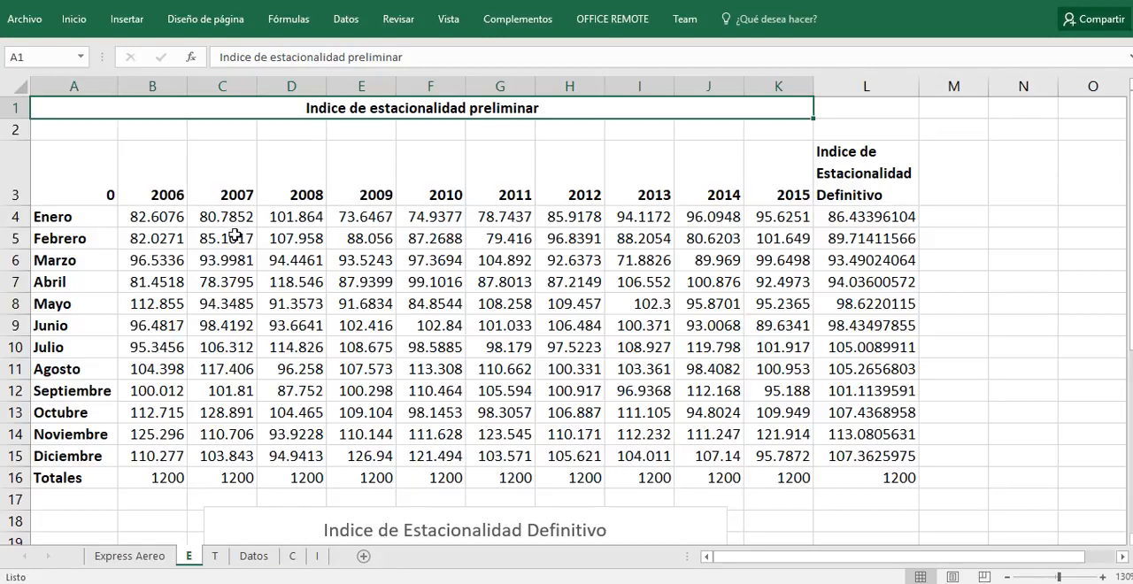
click(157, 215)
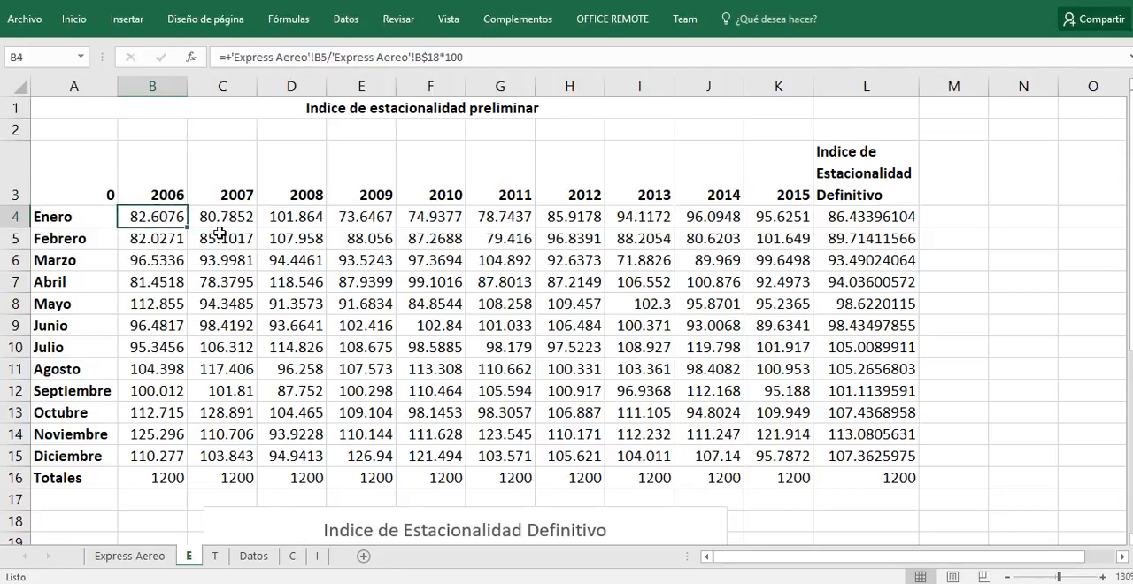
key(F2)
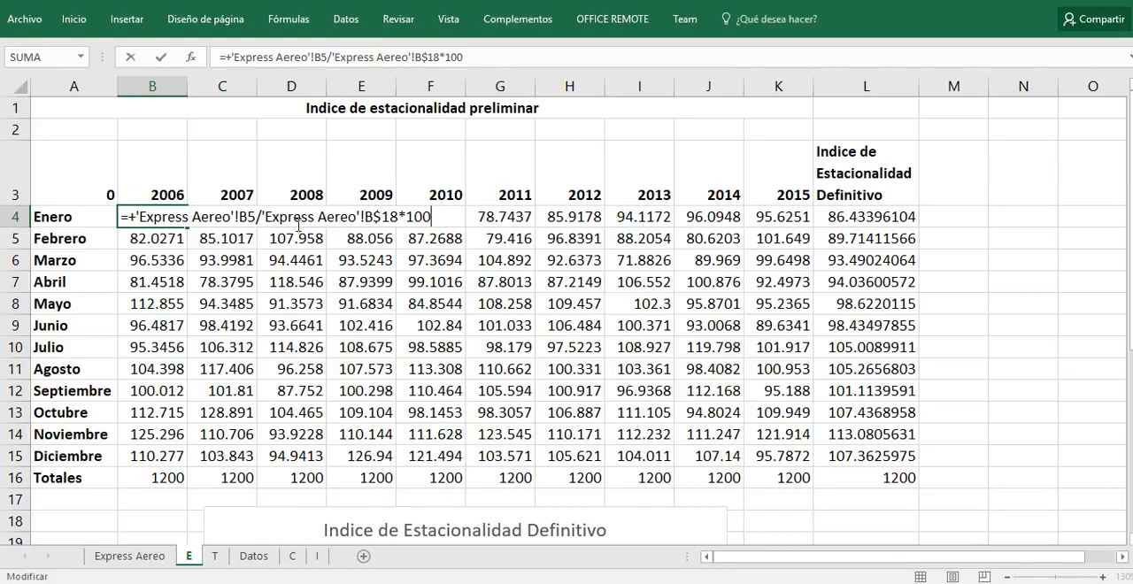
key(Escape)
key(F2)
key(Escape)
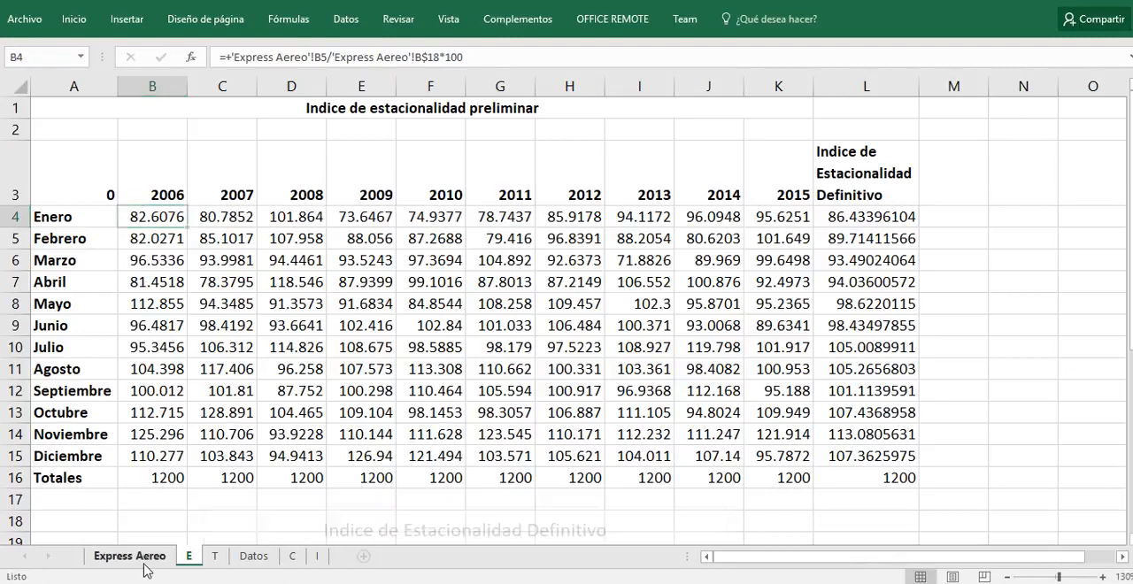
Step: Compare the index formulas in B4 and C4 with the source figures and averages on sheet Express Aereo
click(146, 558)
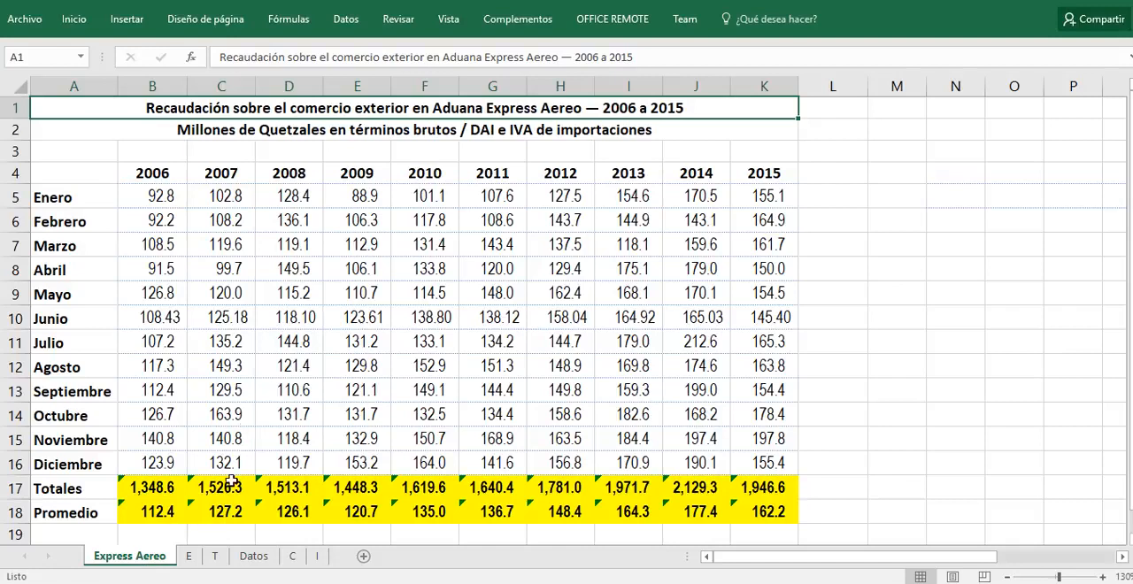
click(189, 556)
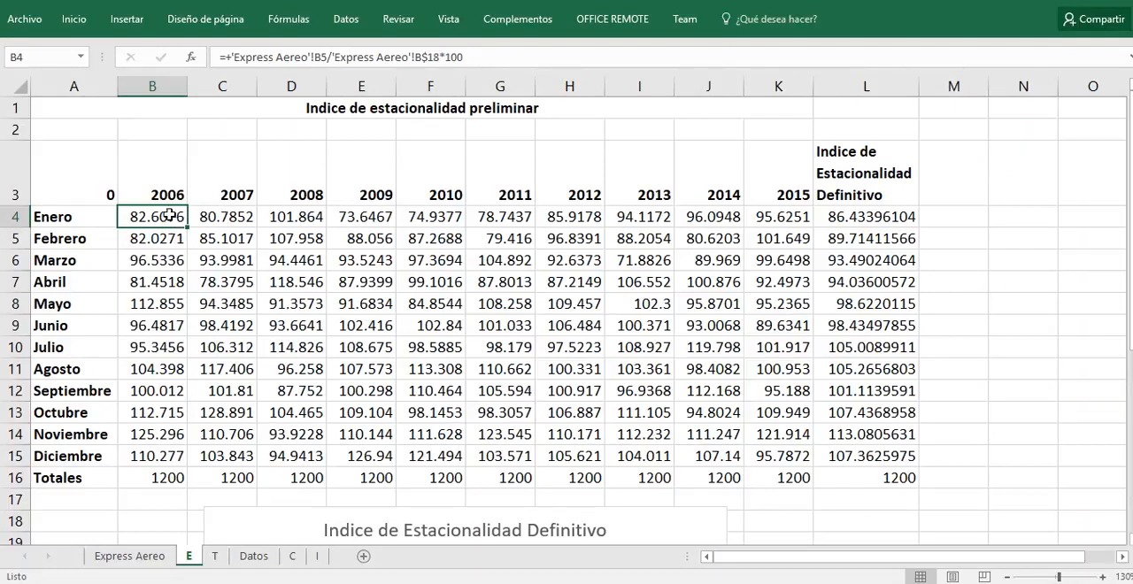
click(198, 216)
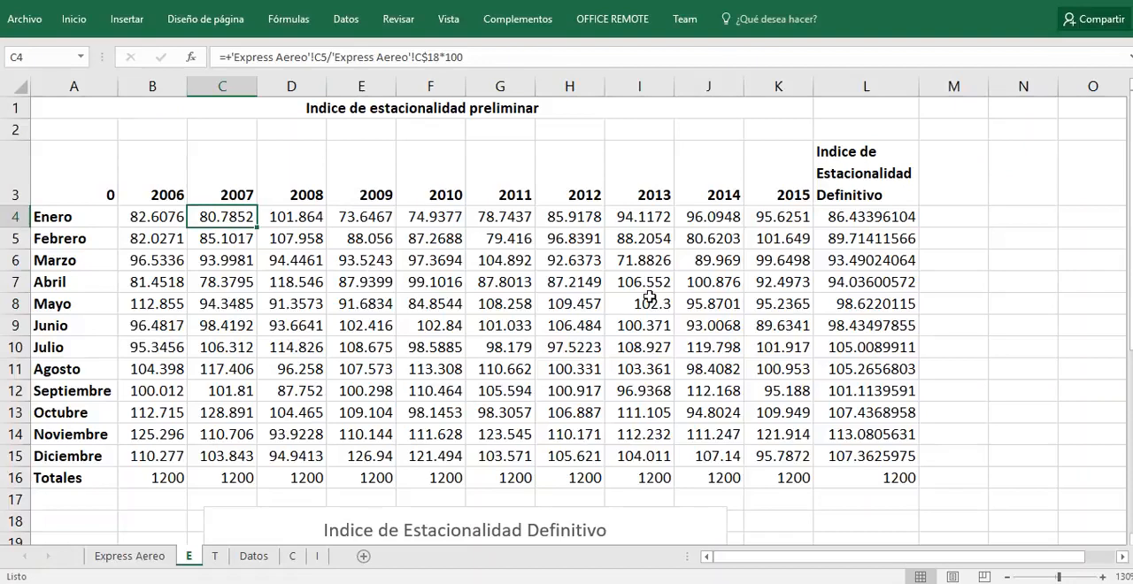
Step: Inspect the PROMEDIO formula in L4, the January indices B4:K4 it averages, and the definitive index column L4:L15
click(858, 233)
click(858, 219)
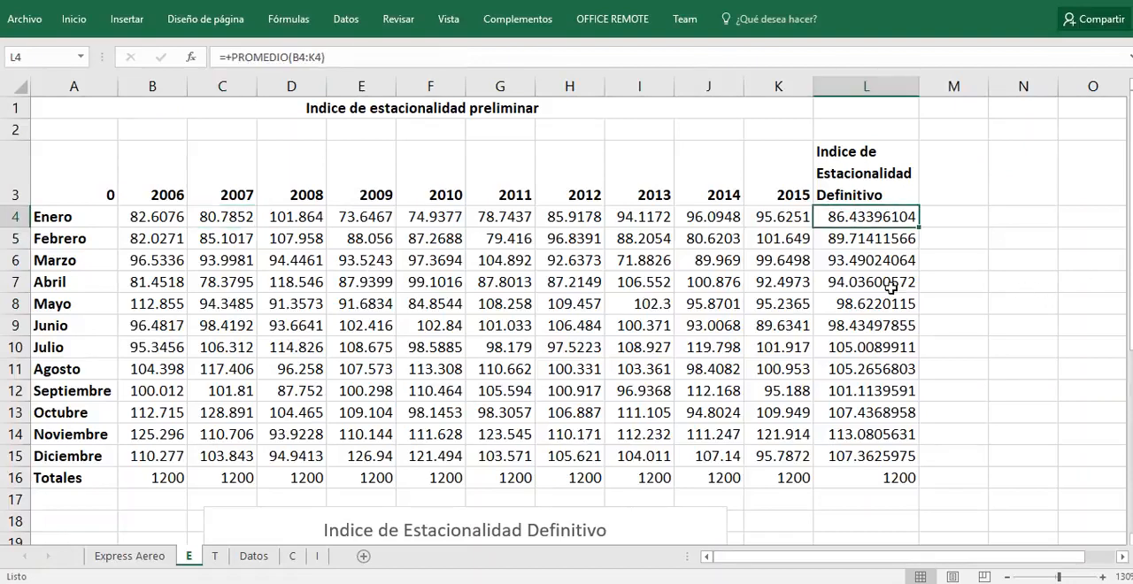
click(182, 222)
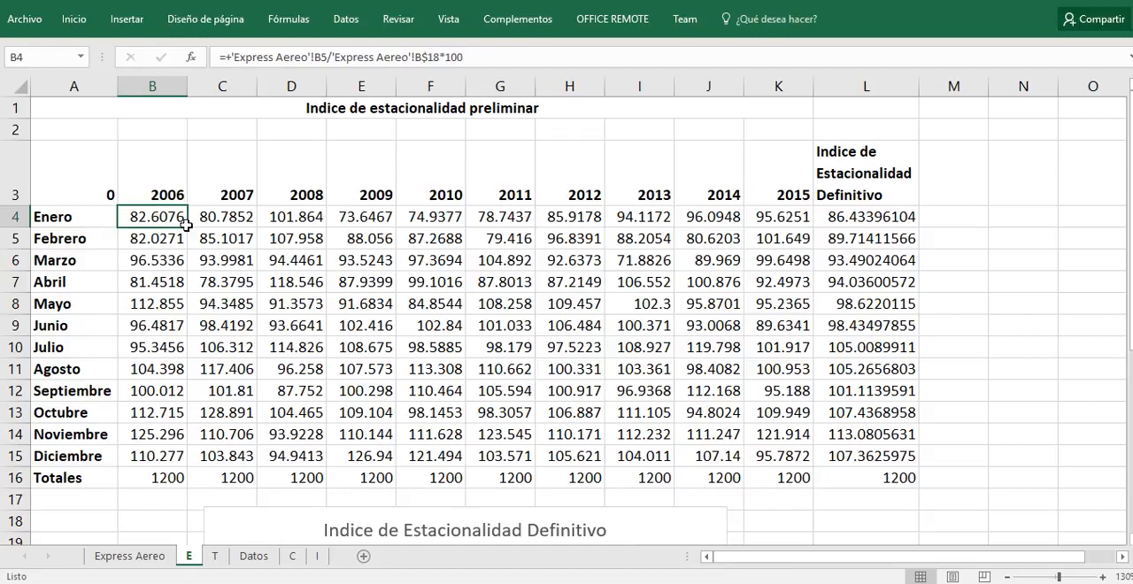
drag(185, 225, 754, 211)
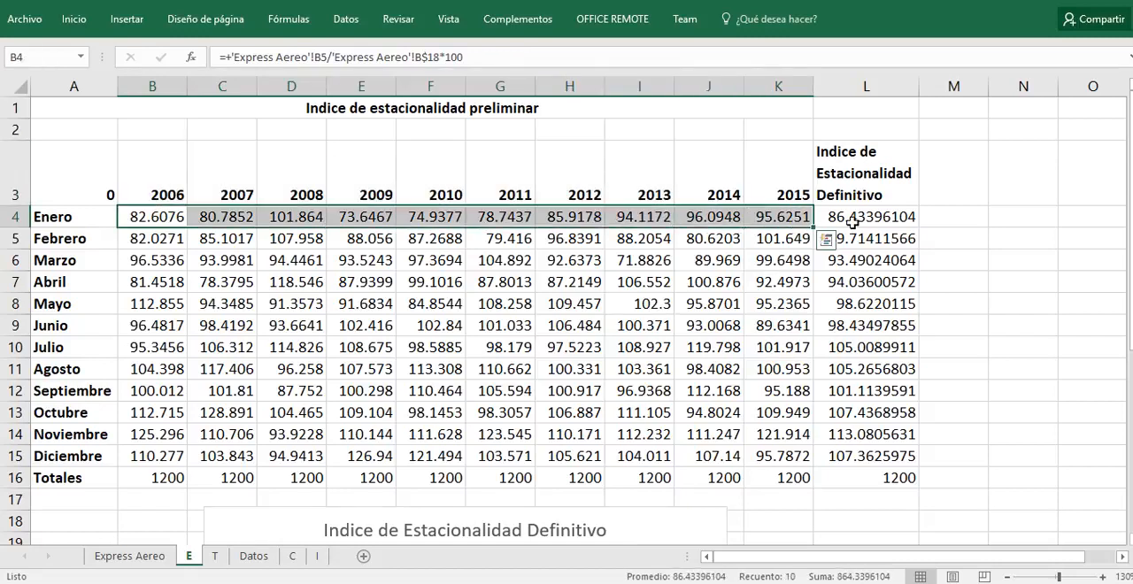
drag(846, 223, 850, 455)
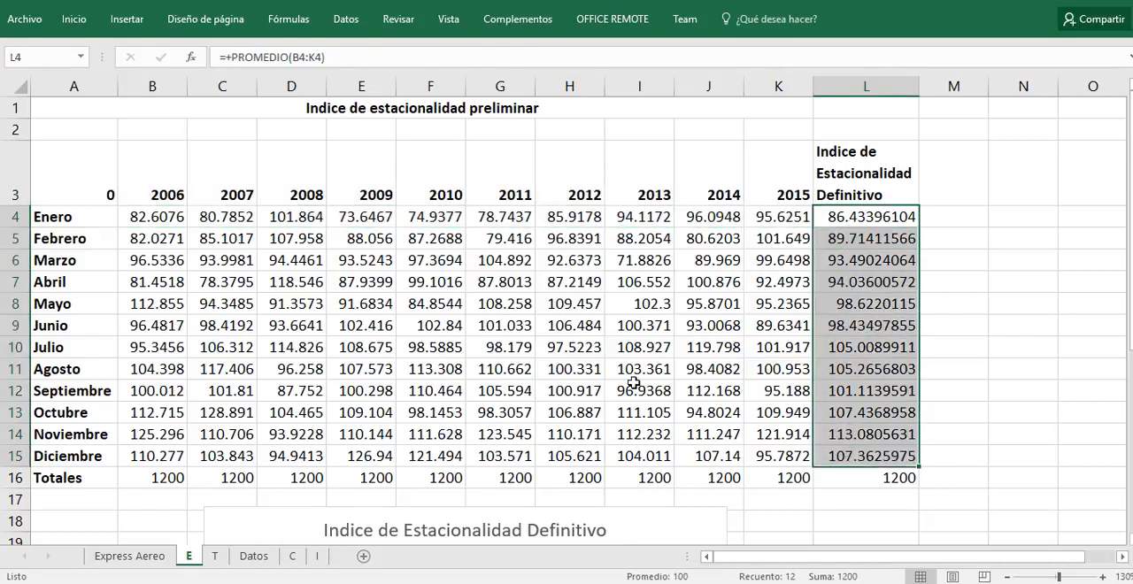
Step: Set the vertical axis minimum of the Indice de Estacionalidad Definitivo chart to 80
scroll(633, 386, down, 2)
scroll(634, 390, down, 2)
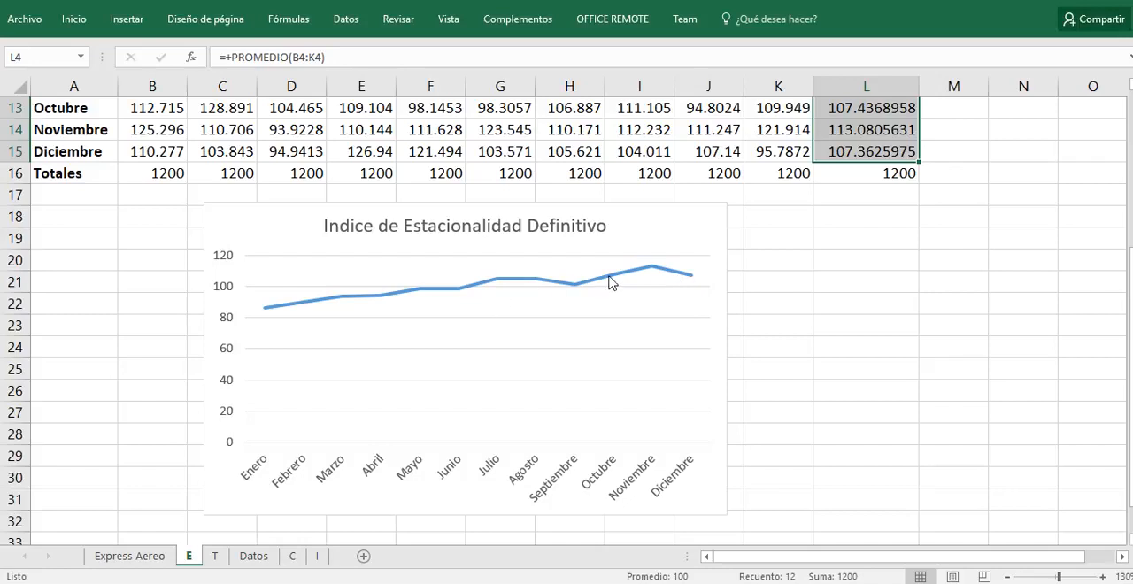
click(228, 323)
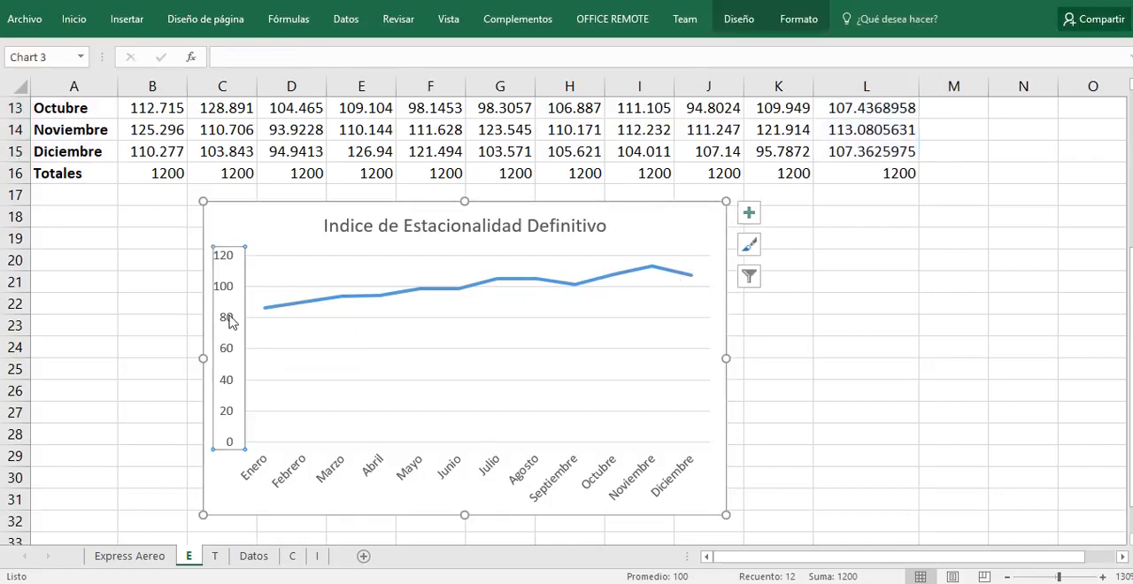
right_click(227, 321)
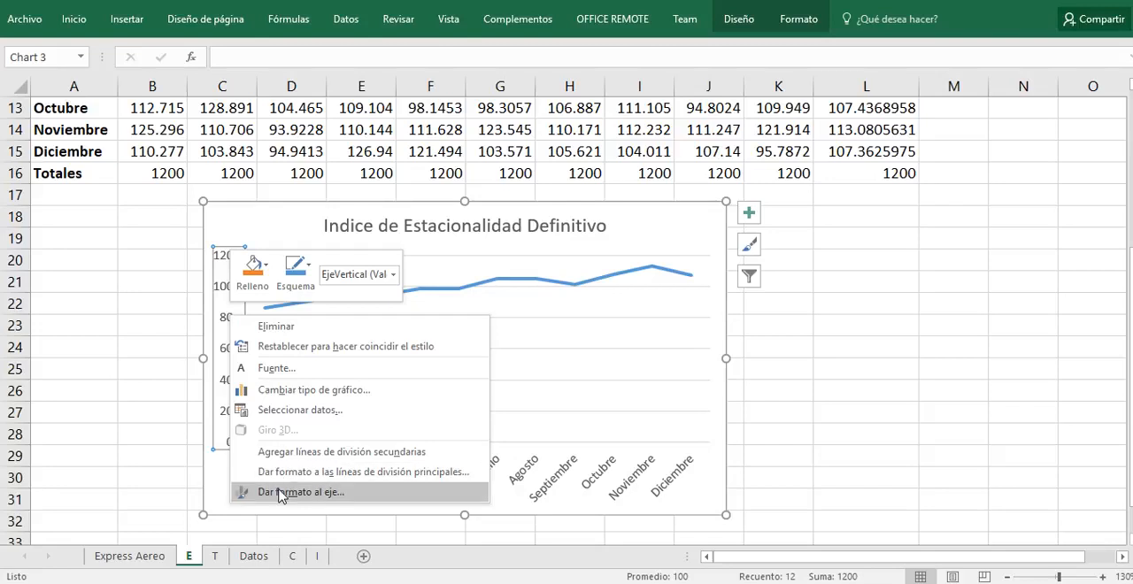
click(320, 492)
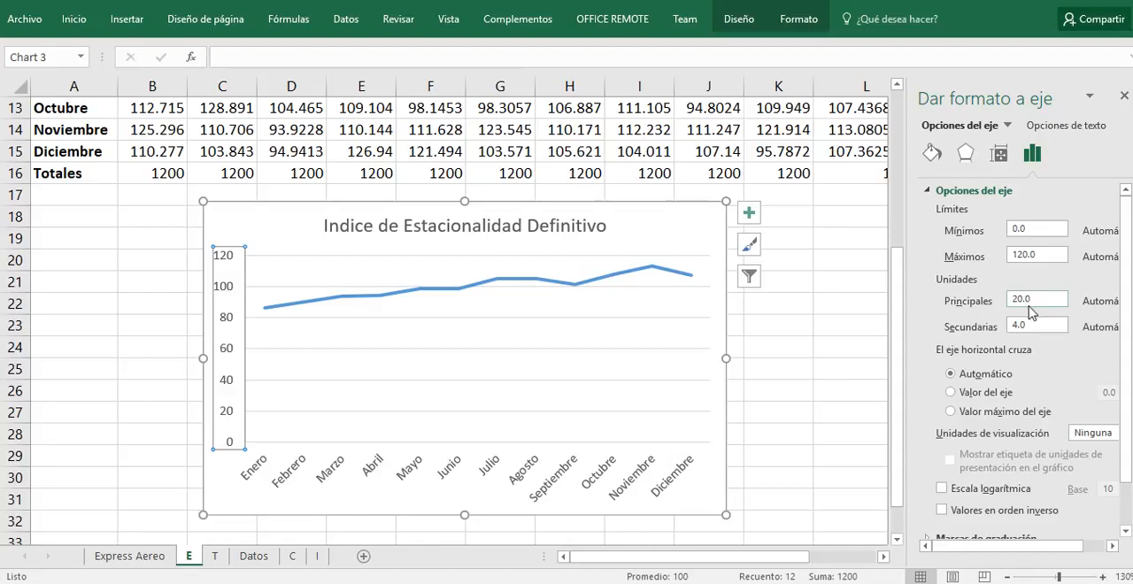
click(1044, 230)
drag(1029, 229, 1005, 228)
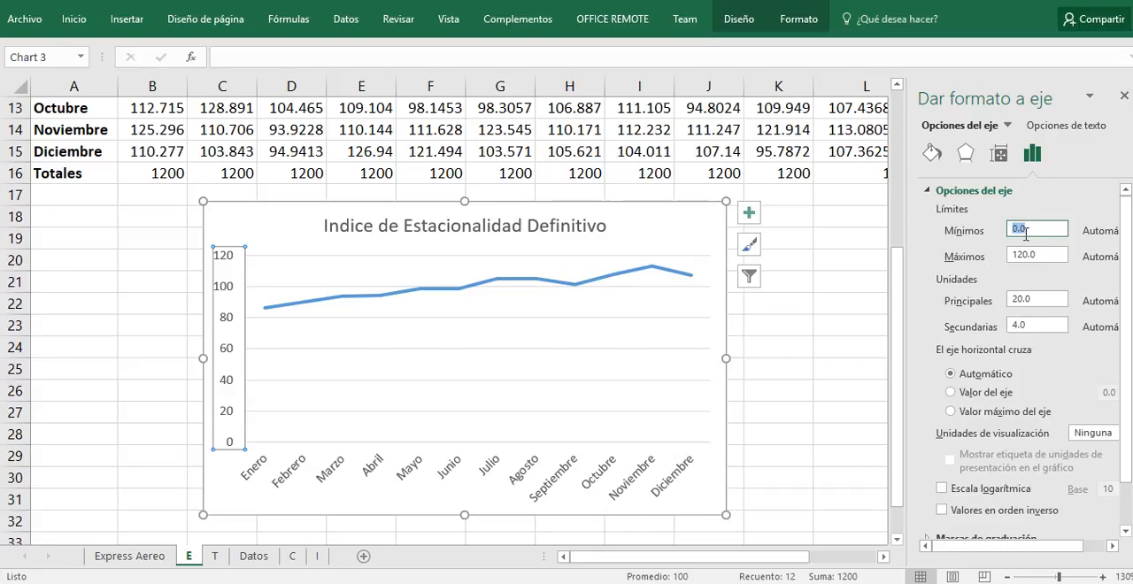
key(Return)
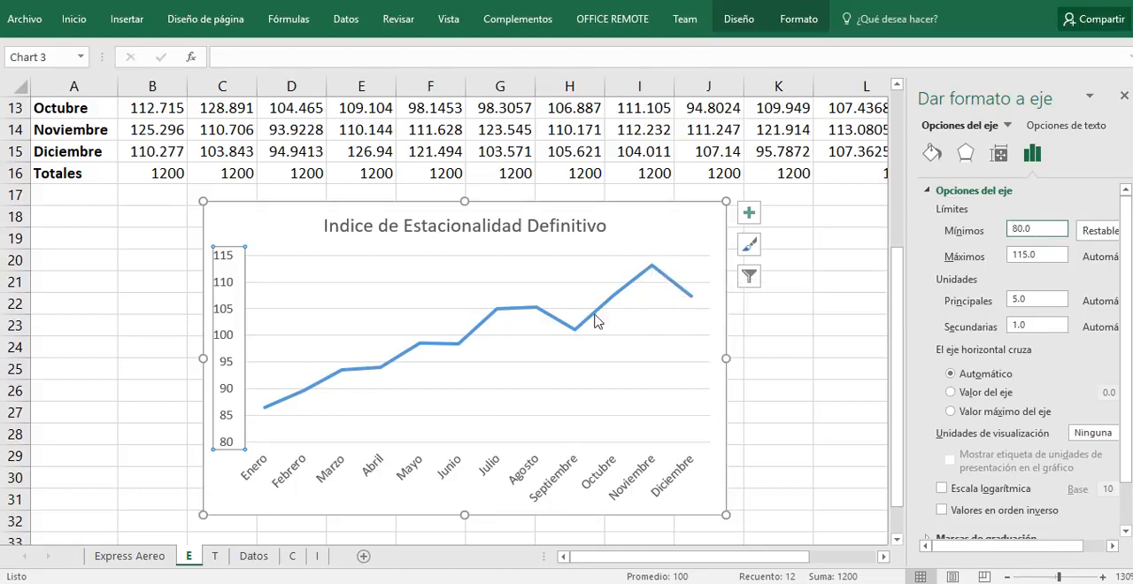
Step: Open sheet T and examine the Fecha, Y Observada and X columns through the 2015 months, including the formula in B2
click(214, 557)
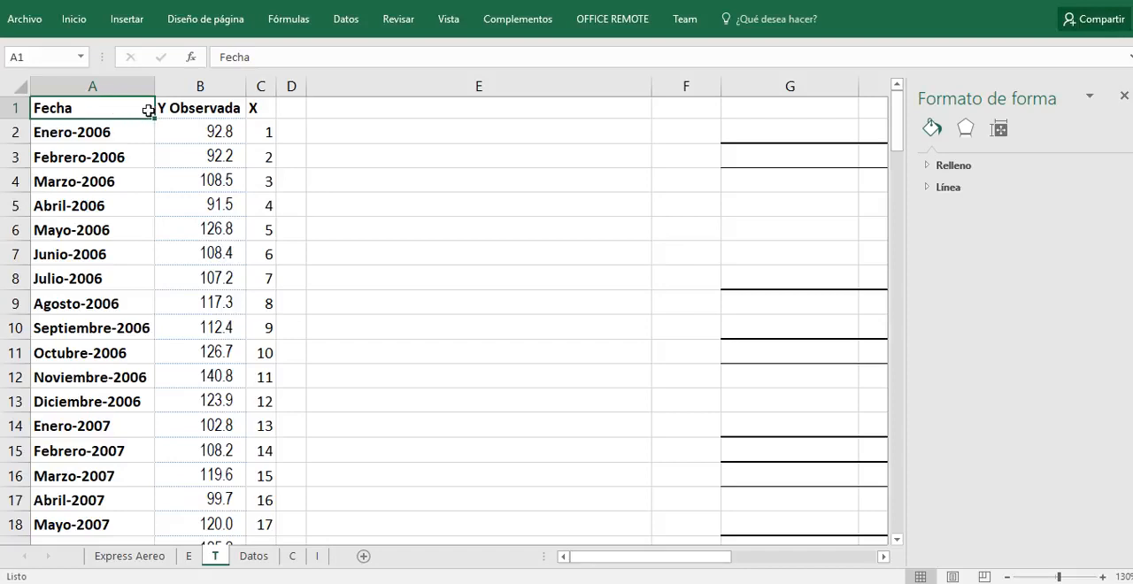
click(110, 132)
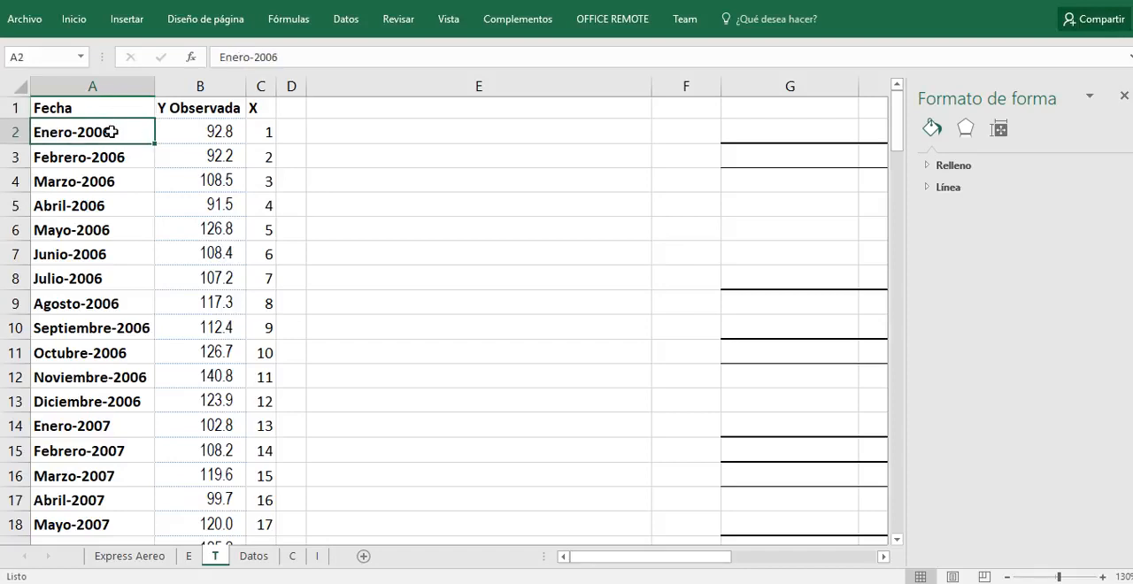
click(197, 112)
click(195, 137)
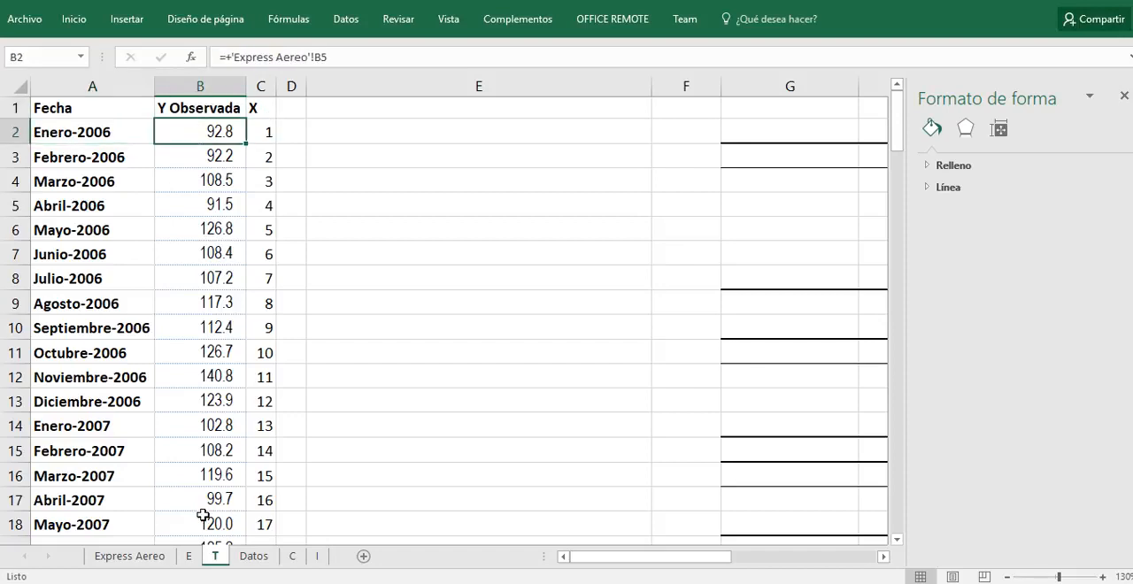
scroll(203, 515, down, 18)
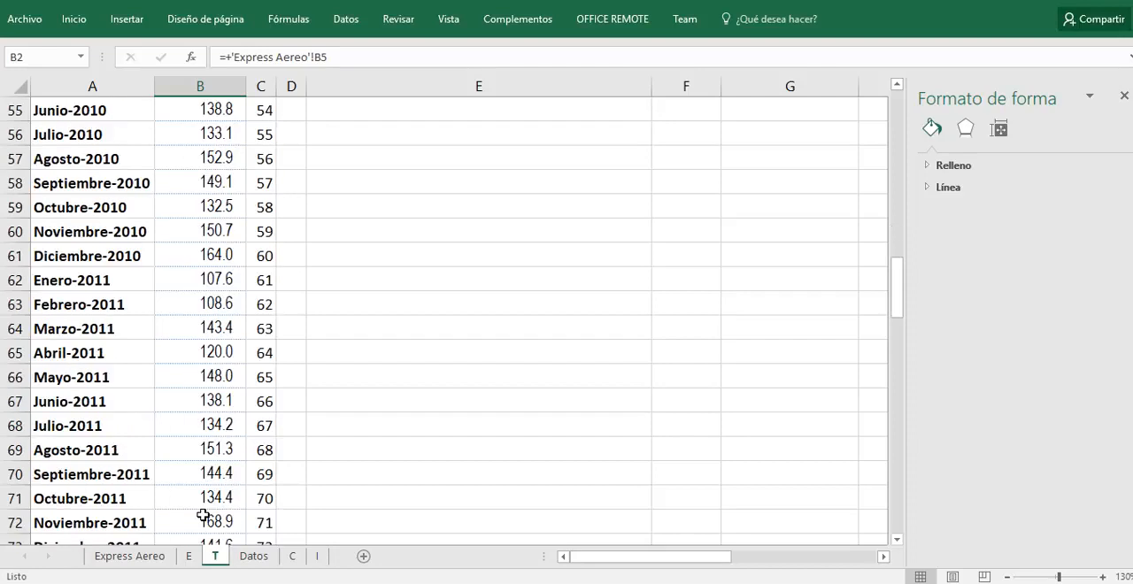
scroll(203, 515, down, 20)
scroll(202, 515, up, 5)
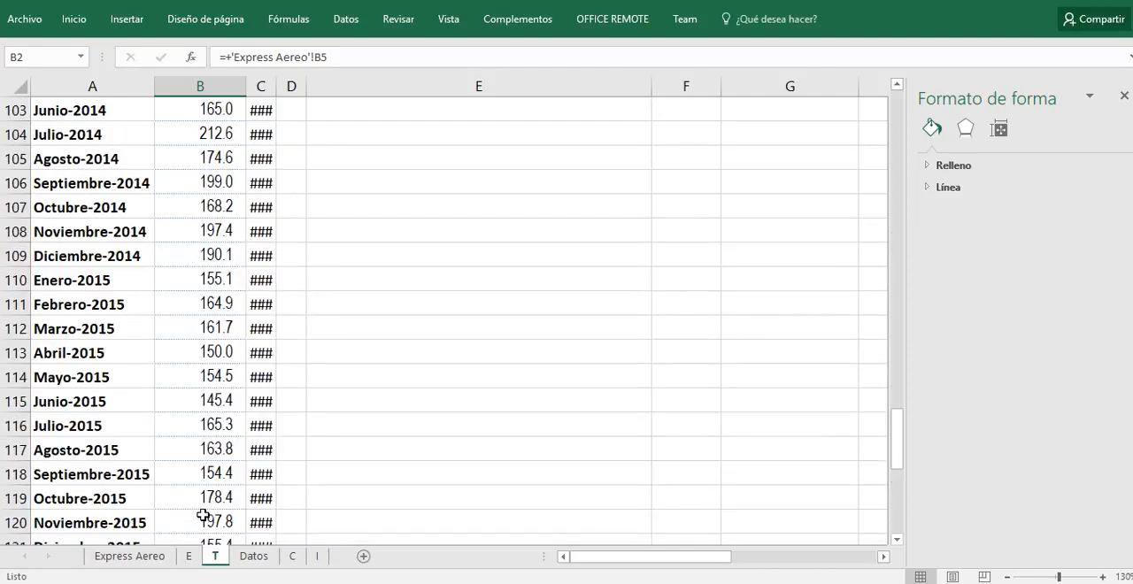
Step: Autofit the width of column C to its X values and check the series down to the last rows
double_click(276, 86)
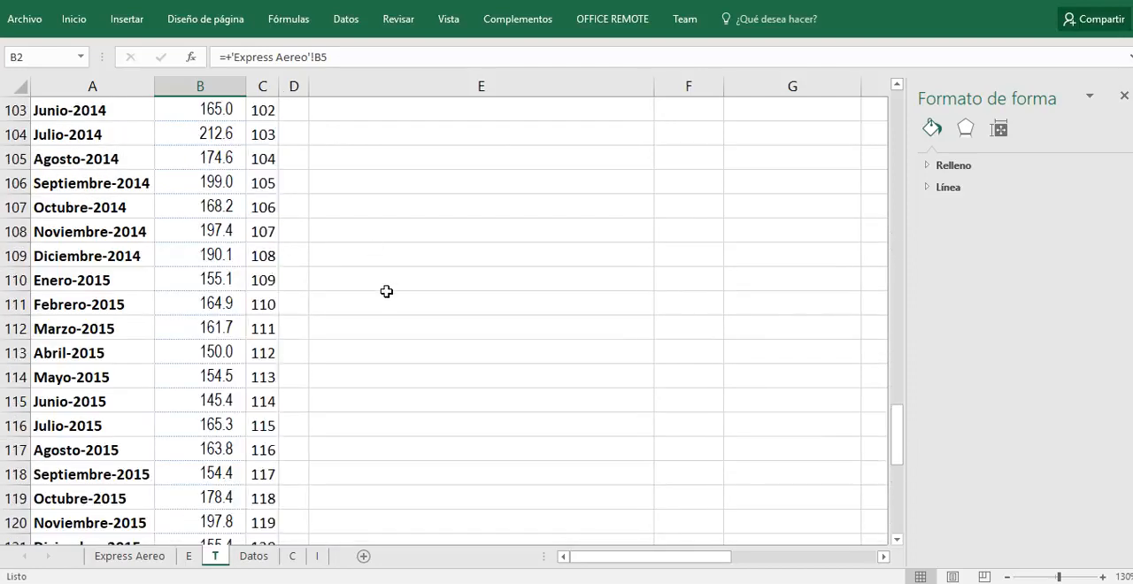
scroll(387, 291, down, 4)
scroll(420, 333, up, 13)
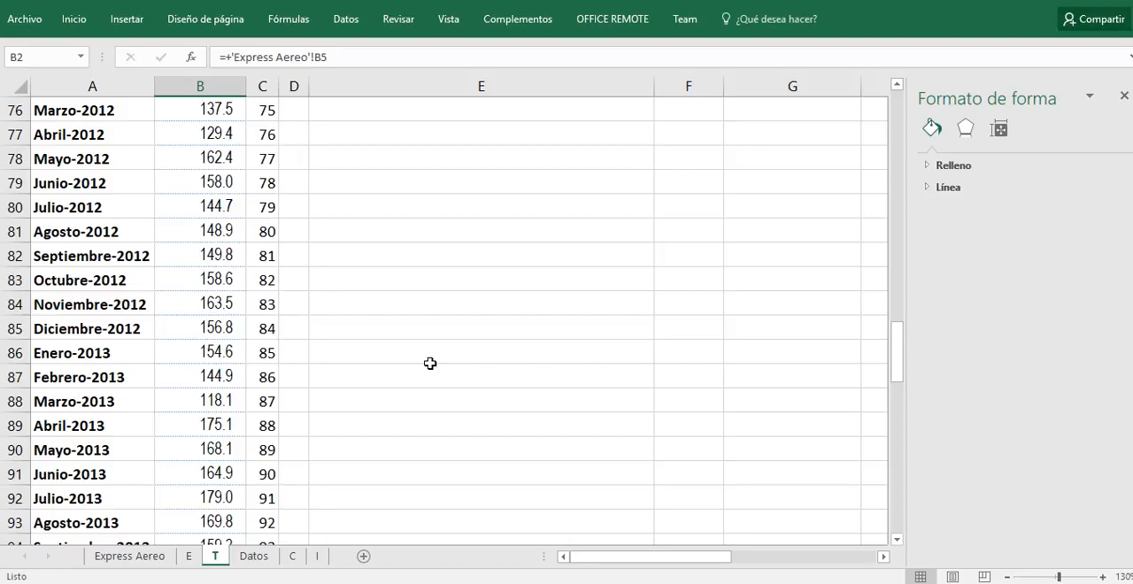
scroll(430, 363, up, 20)
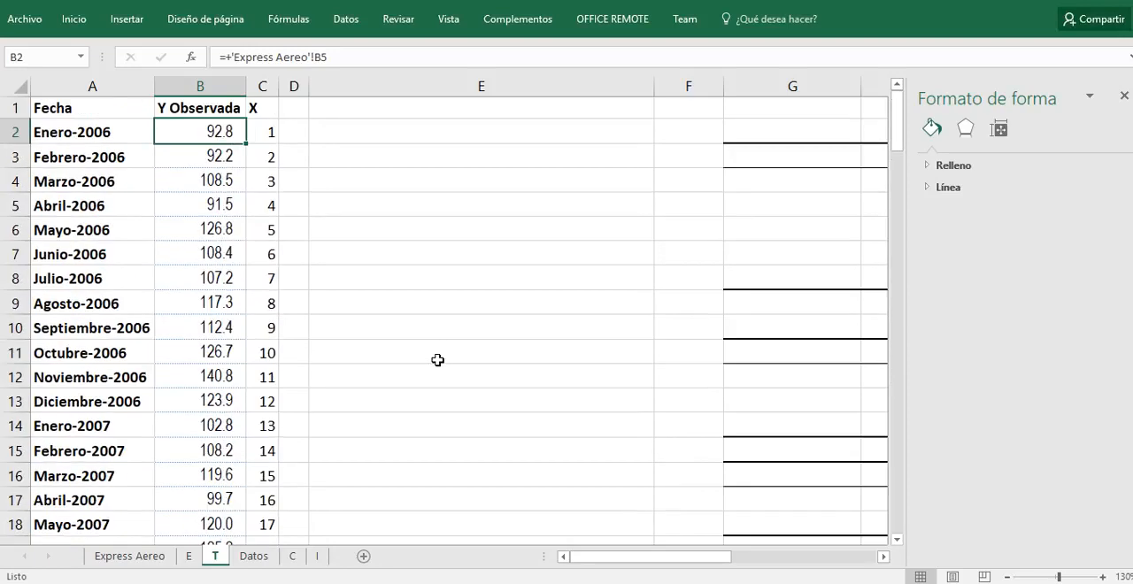
Step: Start a Regresión data analysis and set its Y input range to $B$1:$B$121, including the Y Observada header
click(256, 108)
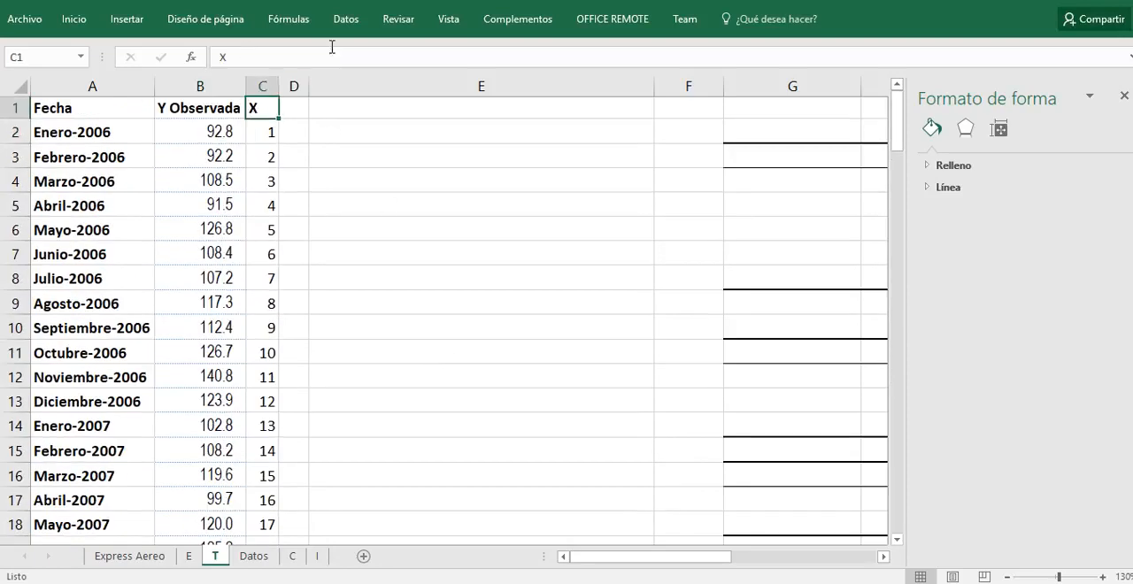
click(347, 20)
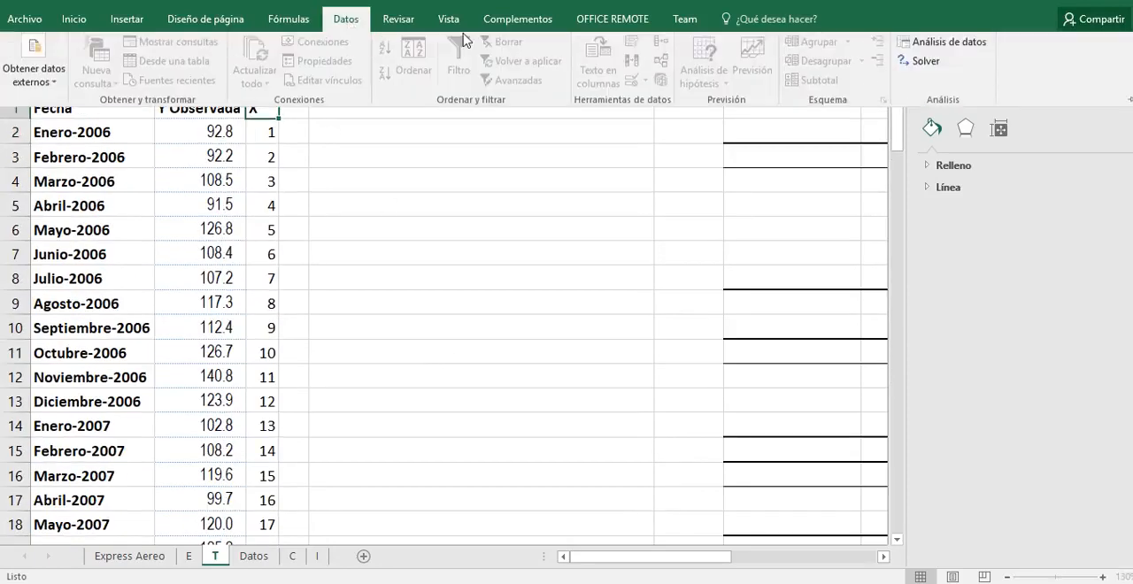
click(914, 43)
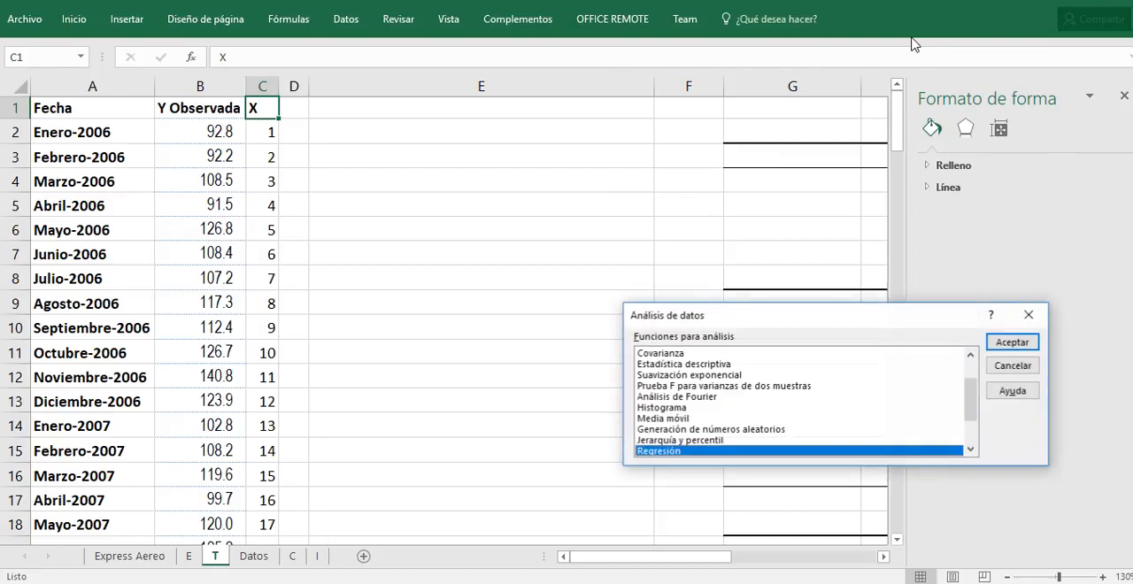
click(1010, 348)
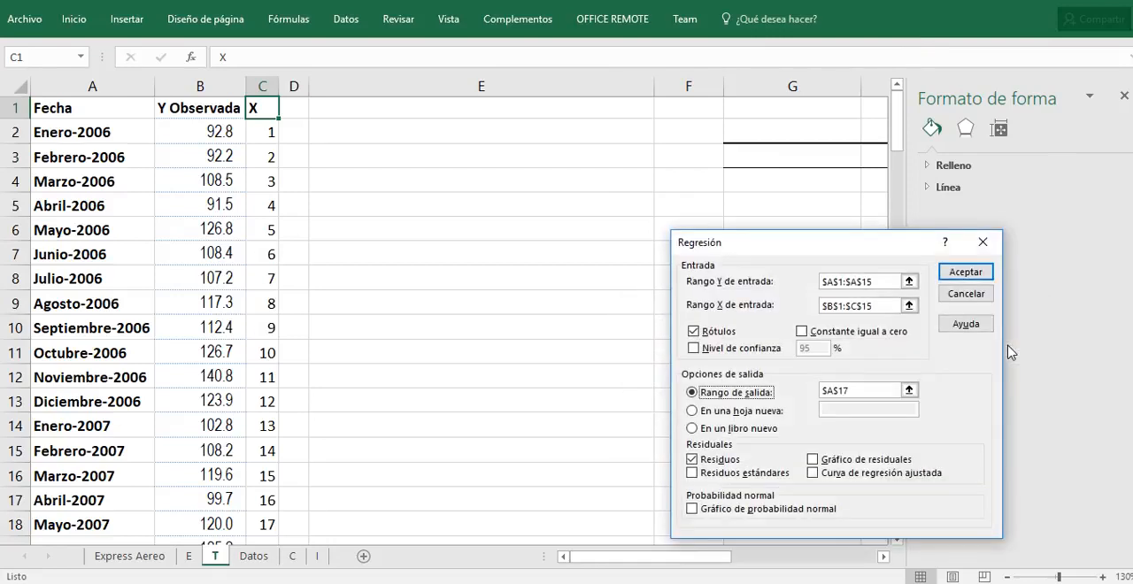
click(889, 284)
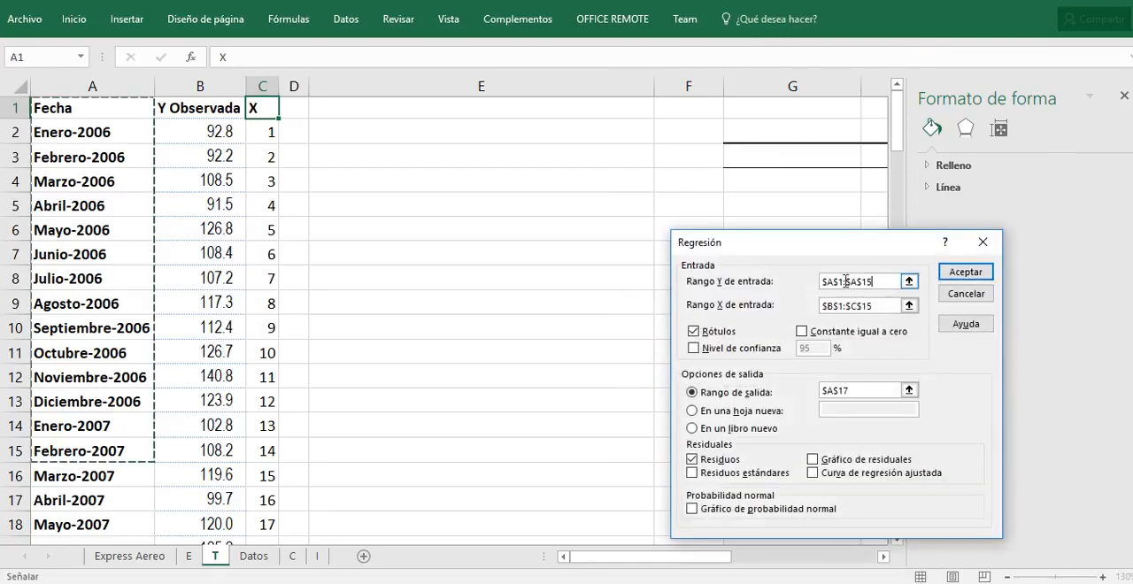
click(223, 107)
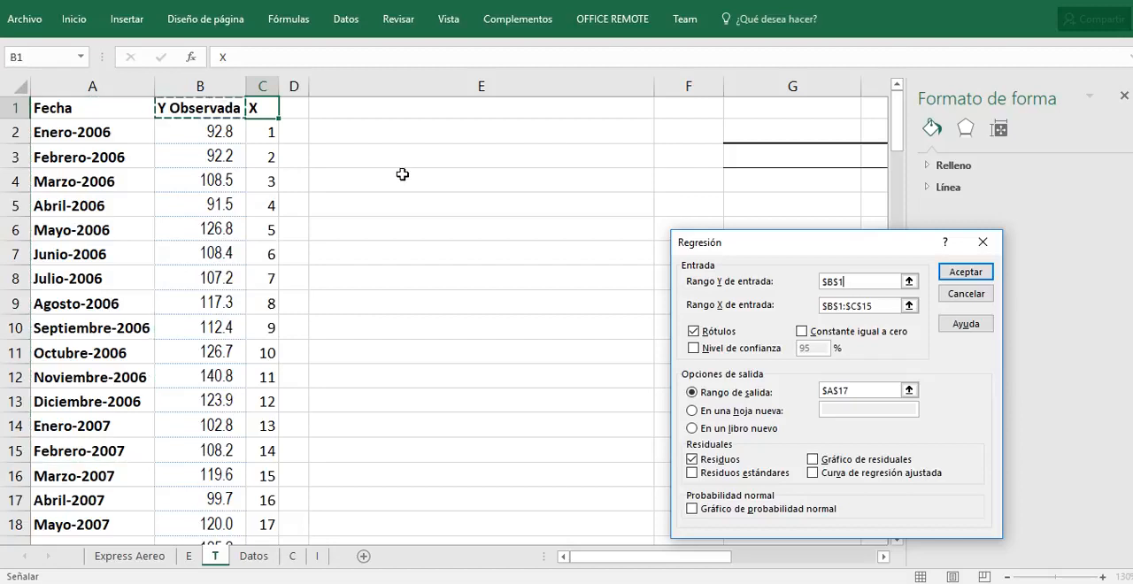
drag(223, 108, 222, 183)
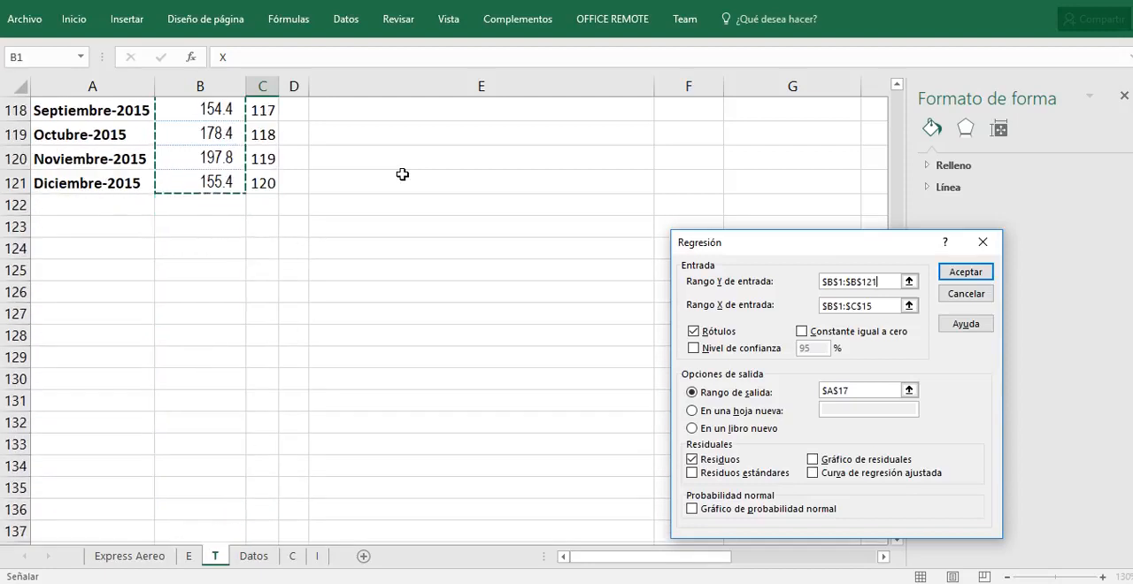
Step: Set the regression's X input range to $C$1:$C$121, including the X header
click(881, 305)
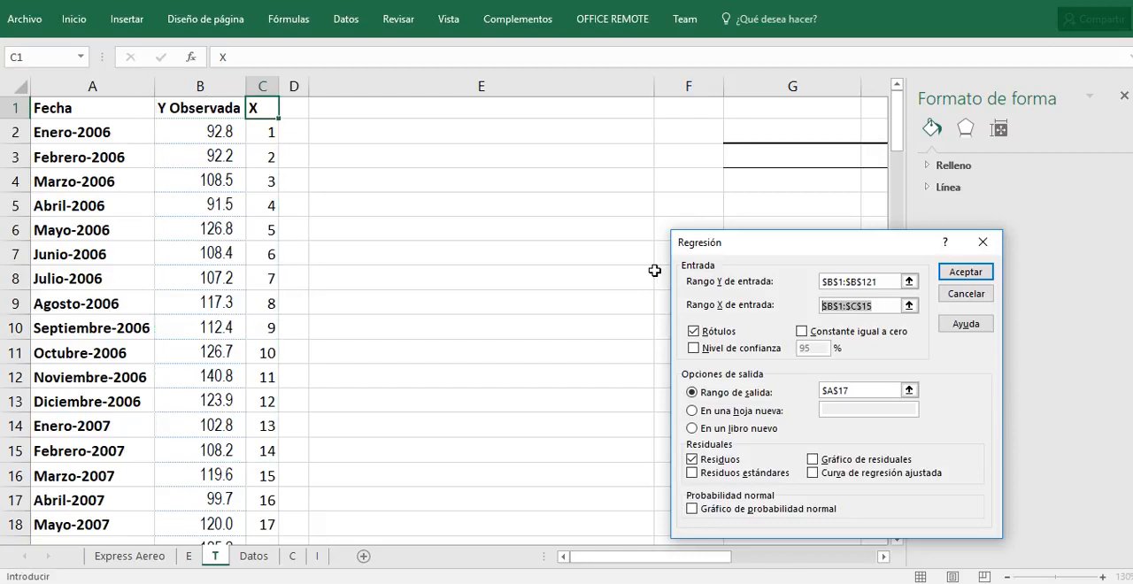
key(BackSpace)
click(263, 109)
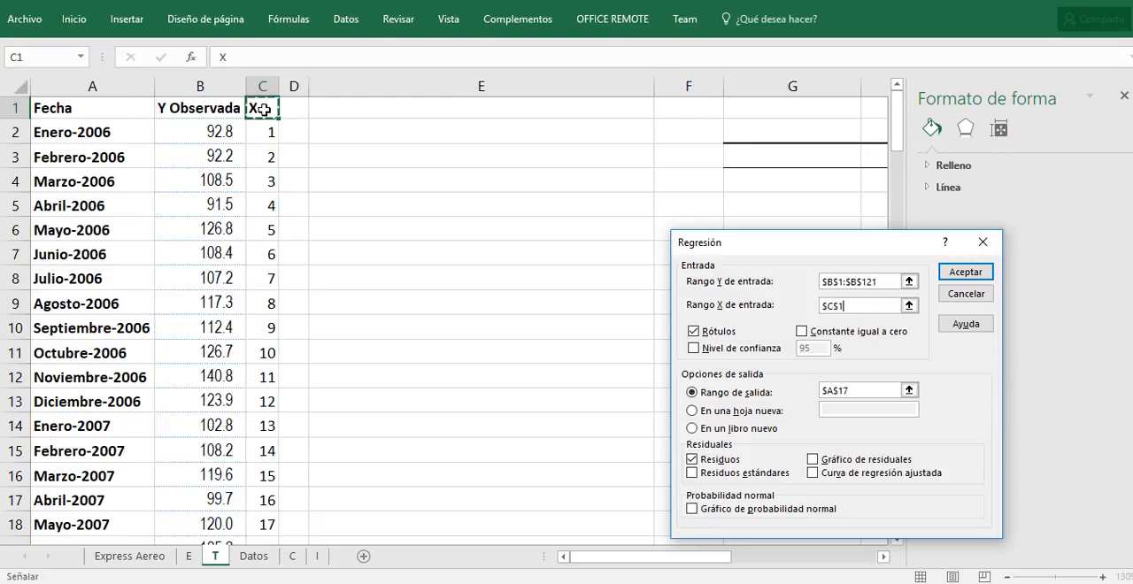
key(shift+Down)
key(shift+Down)
key(shift+Down)
key(shift+Down)
key(shift+Down)
key(shift+Down)
key(shift+Down)
key(shift+Down)
key(shift+Down)
key(shift+Down)
key(shift+Down)
key(shift+Down)
key(shift+Down)
key(shift+Down)
key(shift+Down)
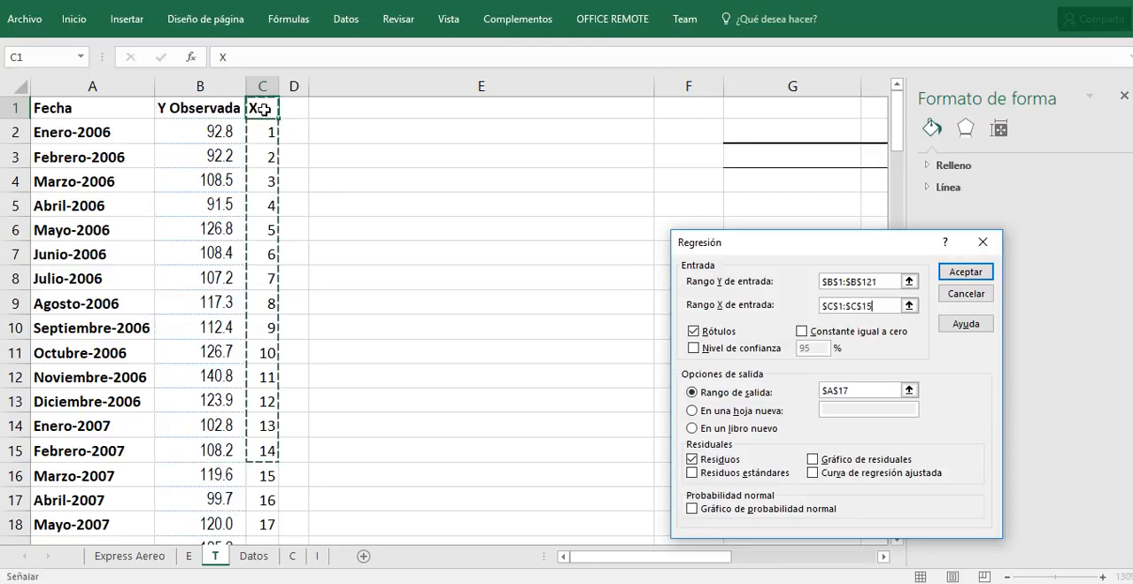
key(shift+Down)
key(shift+Down)
key(shift+Down)
key(shift+Down)
key(shift+Down)
key(shift+Down)
key(shift+Down)
key(shift+Down)
key(shift+Down)
key(shift+Down)
key(shift+Down)
key(shift+Down)
key(shift+Down)
key(shift+Down)
key(shift+Down)
key(shift+Down)
key(shift+Down)
key(shift+Down)
key(shift+Down)
key(shift+Down)
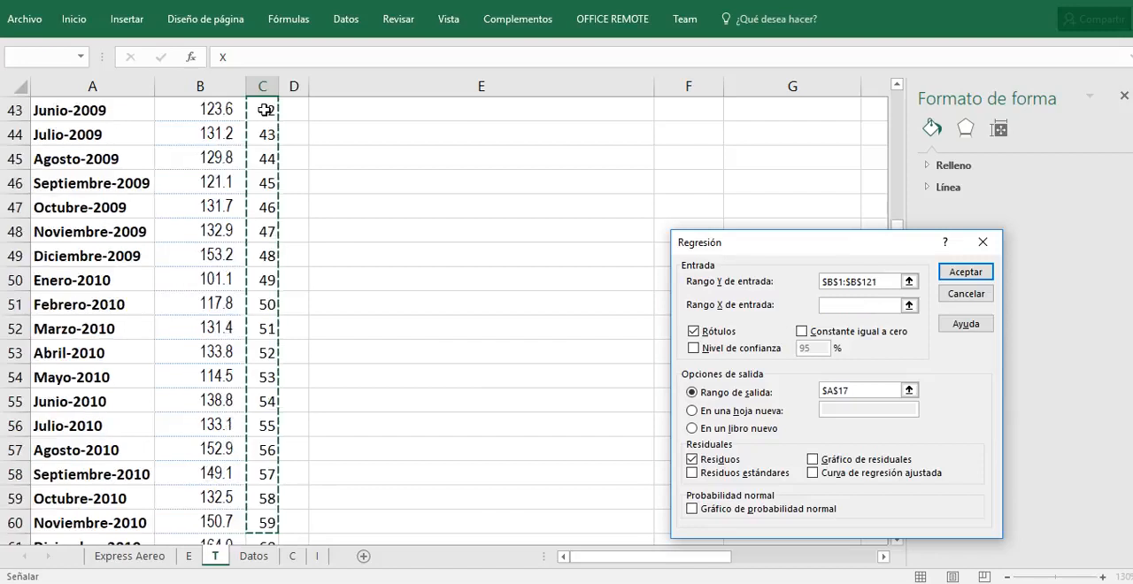
key(shift+Down)
key(shift+Down)
key(shift+Down)
key(shift+Down)
key(shift+Down)
key(shift+Down)
key(shift+Down)
key(shift+Down)
key(shift+Down)
key(shift+Down)
key(shift+Down)
key(shift+Down)
key(shift+Down)
key(shift+Down)
key(shift+Down)
key(shift+Down)
key(shift+Down)
key(shift+Down)
key(shift+Down)
key(shift+Down)
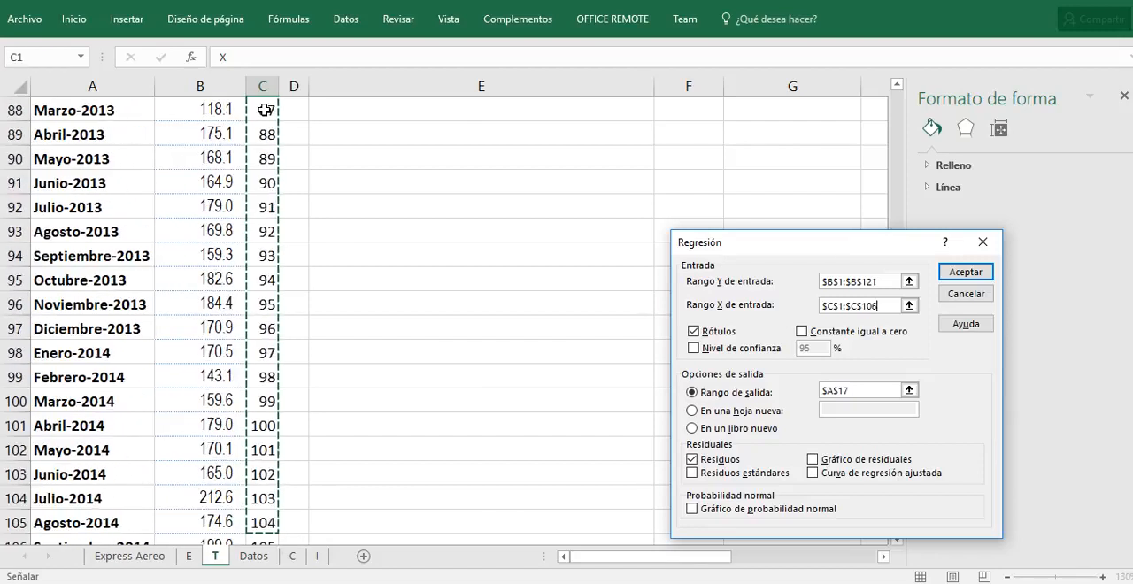
key(shift+Down)
key(shift+Down)
key(shift+Down)
key(shift+Down)
key(shift+Down)
key(shift+Down)
key(shift+Down)
key(shift+Down)
key(shift+Down)
key(shift+Down)
key(shift+Down)
key(shift+Down)
key(shift+Down)
key(shift+Down)
key(shift+Down)
key(shift+Down)
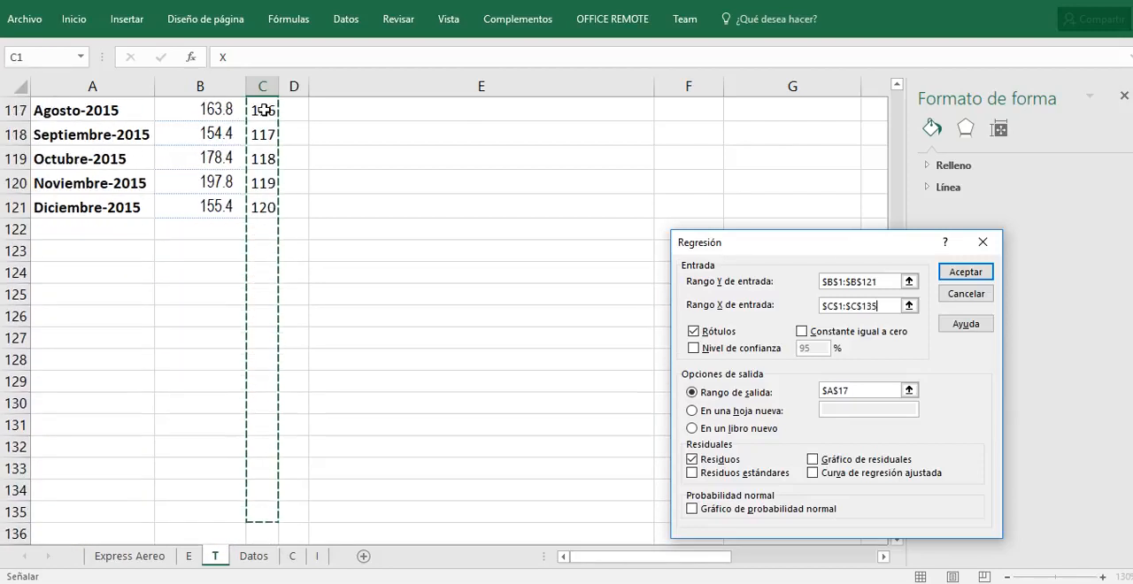
key(shift+Up)
key(shift+Up)
key(shift+Up)
key(shift+Up)
key(shift+Up)
key(shift+Up)
key(shift+Up)
key(shift+Up)
key(shift+Up)
key(shift+Up)
key(shift+Up)
key(shift+Up)
key(shift+Up)
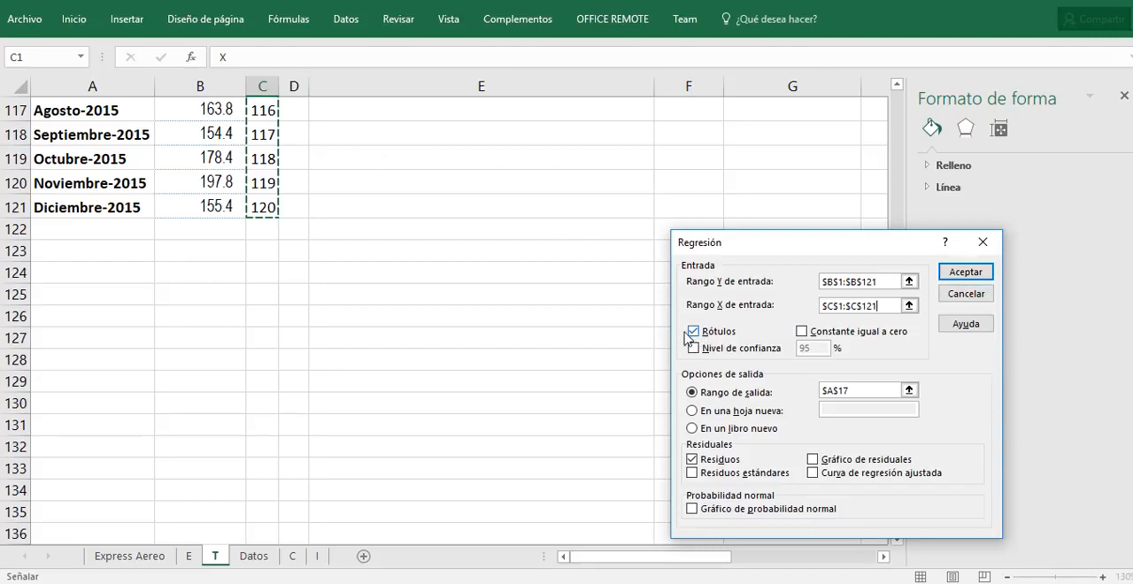
scroll(321, 280, up, 2)
scroll(320, 281, up, 20)
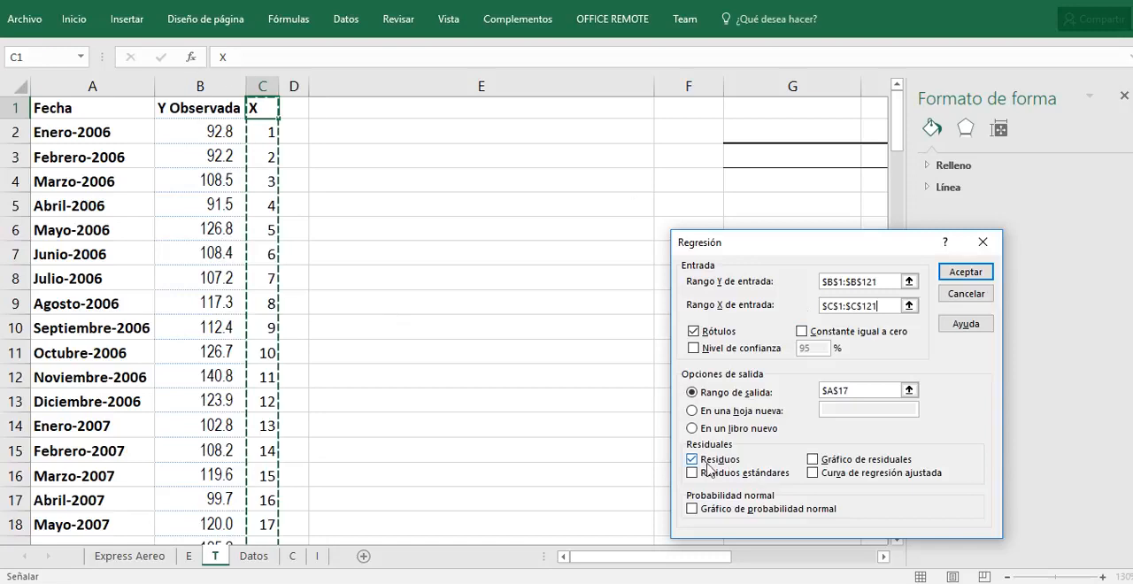
Step: Set the regression's output range to $G$1 and run the analysis with Rótulos and Residuos enabled
click(867, 392)
double_click(846, 392)
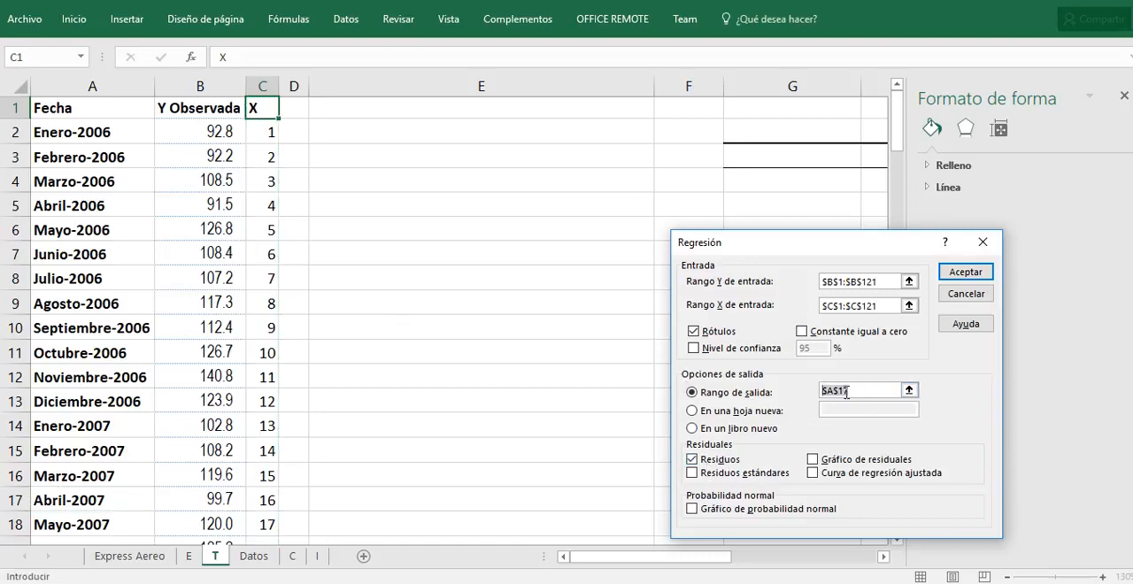
key(BackSpace)
click(772, 108)
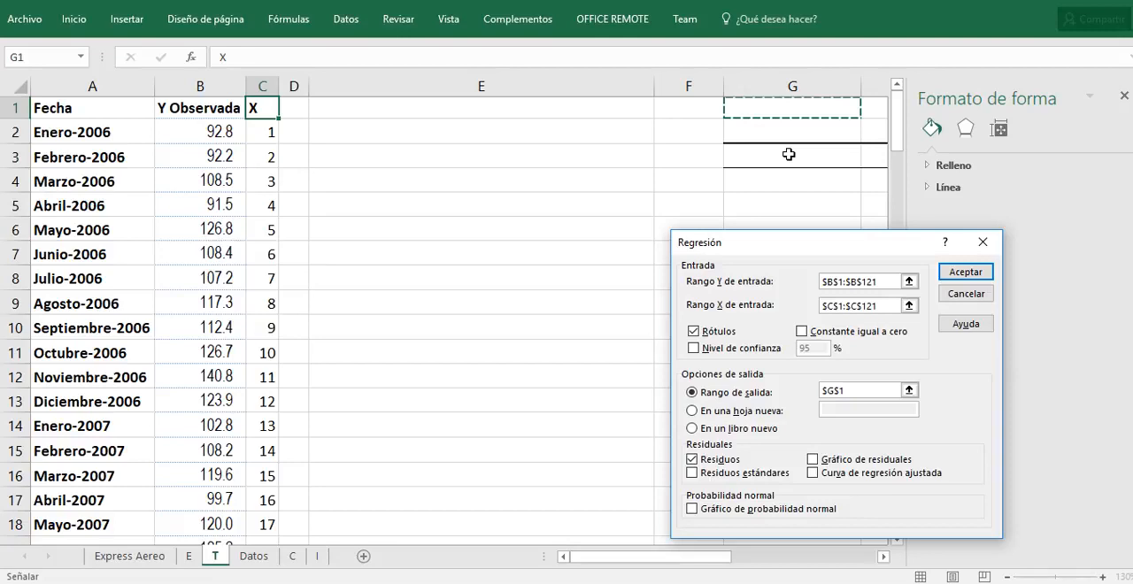
click(957, 274)
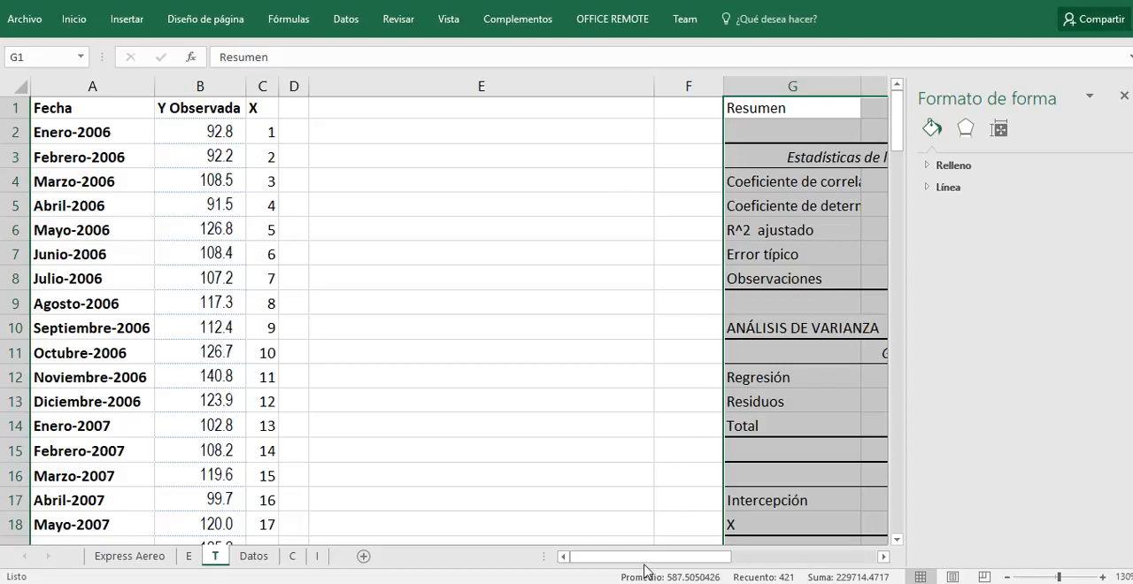
Step: Autofit all column widths on sheet T and review the regression summary, coefficients and residual analysis
drag(645, 567, 745, 566)
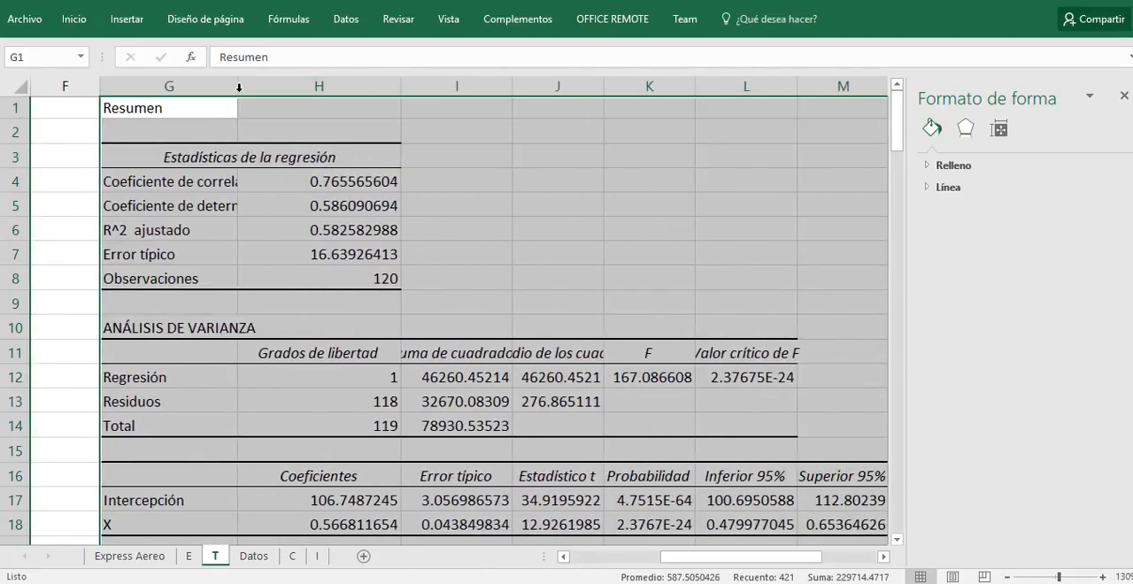
double_click(239, 86)
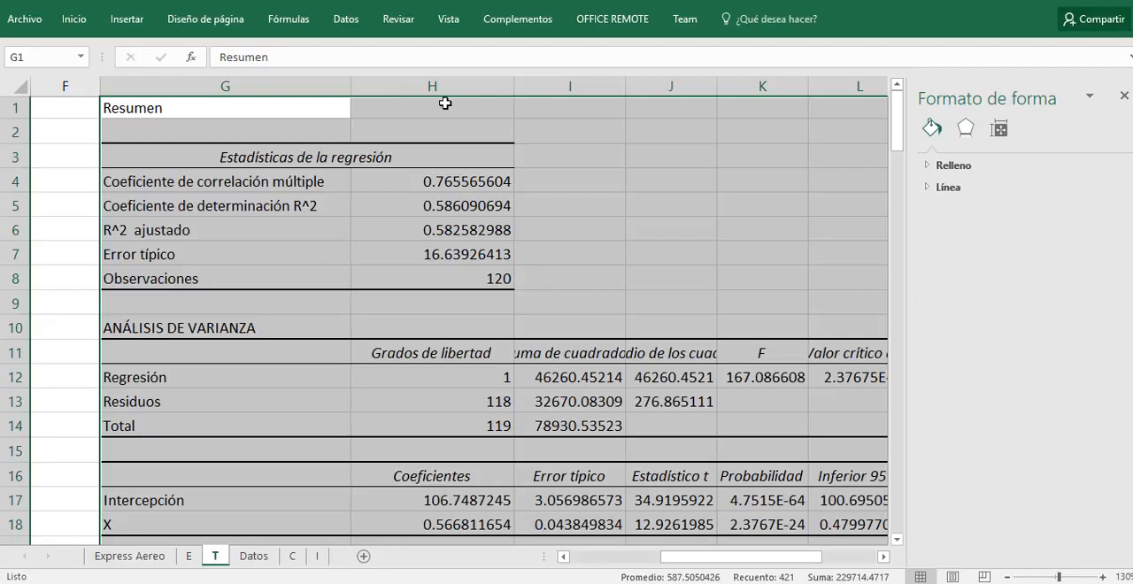
click(24, 82)
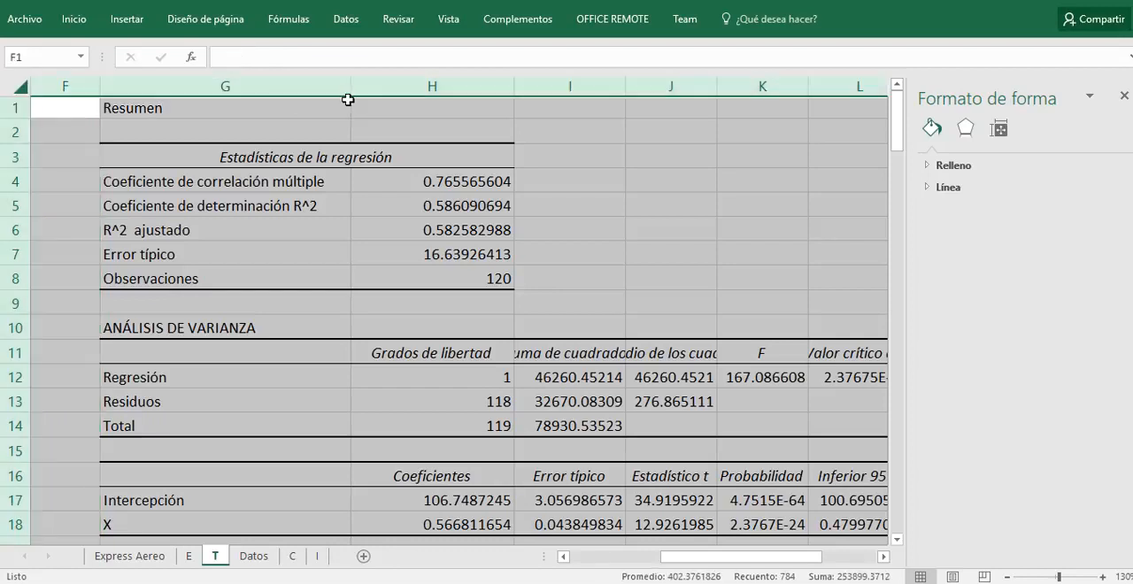
click(441, 308)
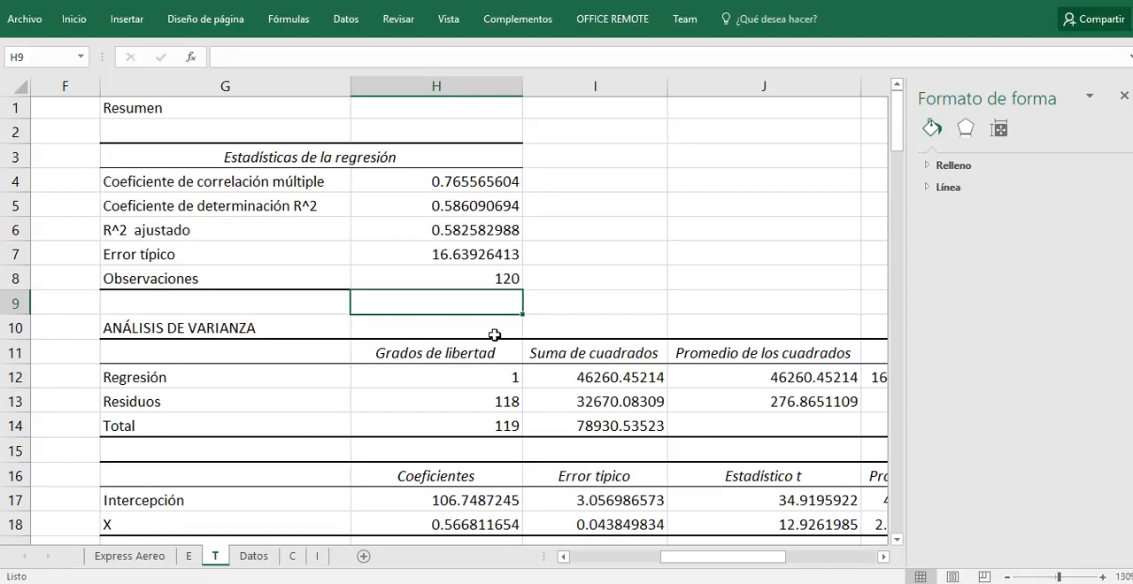
scroll(481, 345, down, 1)
scroll(378, 340, down, 1)
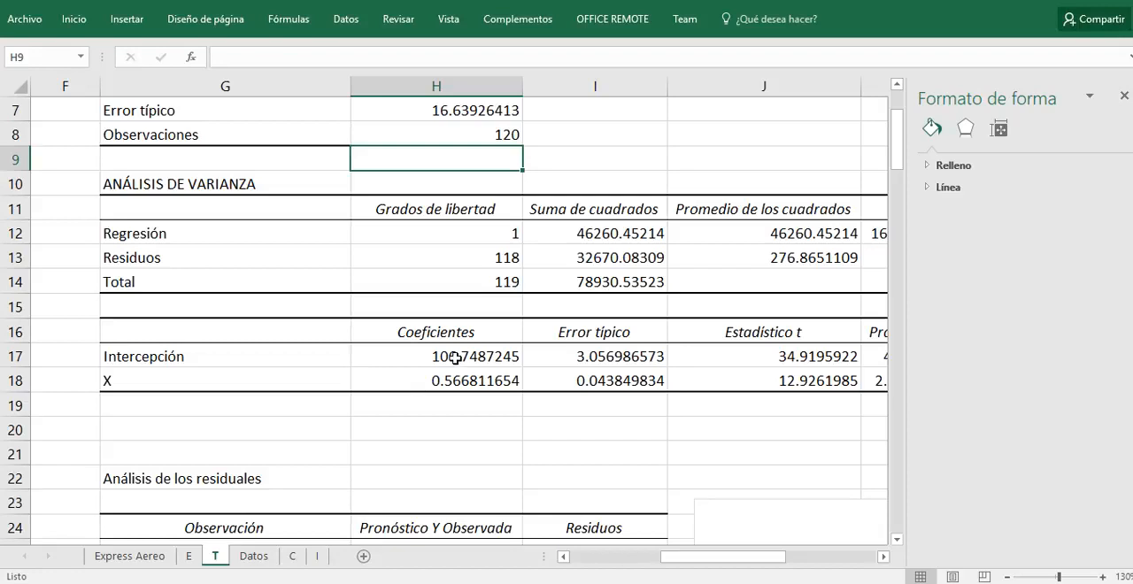
scroll(455, 357, down, 4)
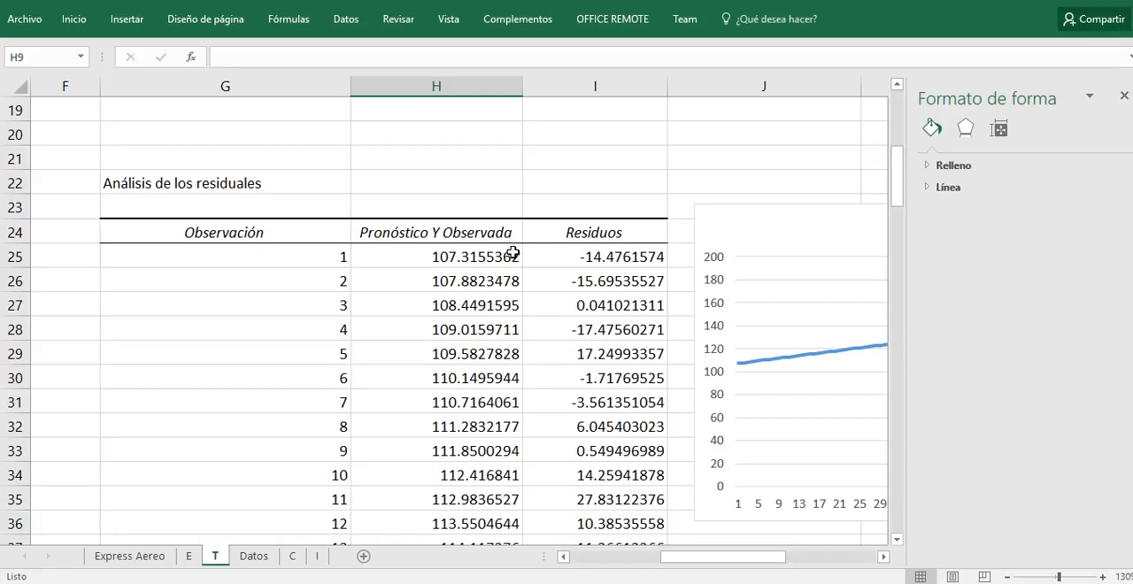
Step: Copy the Fecha months from A2 through Diciembre-2015 and paste them over the Observación numbers starting at G25
drag(657, 563, 501, 562)
scroll(164, 428, up, 6)
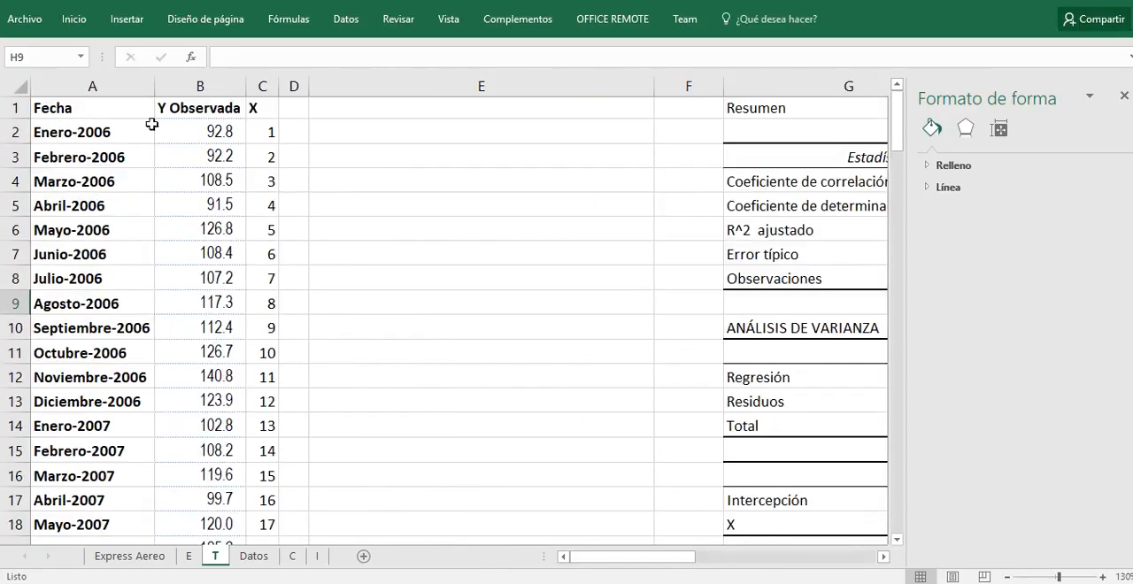
drag(133, 126, 140, 502)
key(ctrl+c)
scroll(594, 409, up, 14)
scroll(610, 384, up, 20)
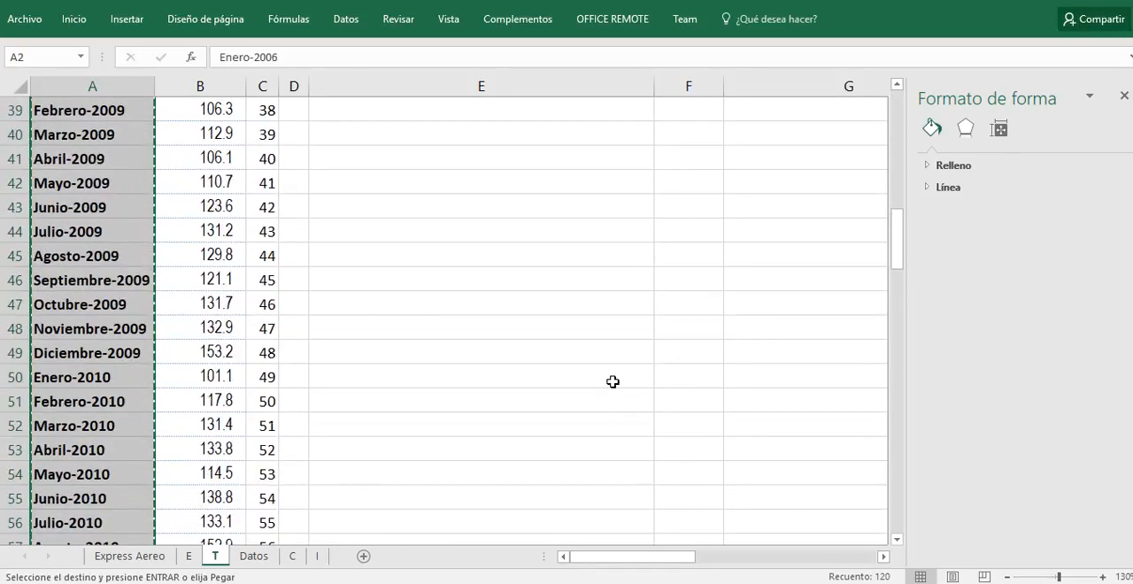
scroll(614, 382, down, 6)
scroll(614, 381, down, 2)
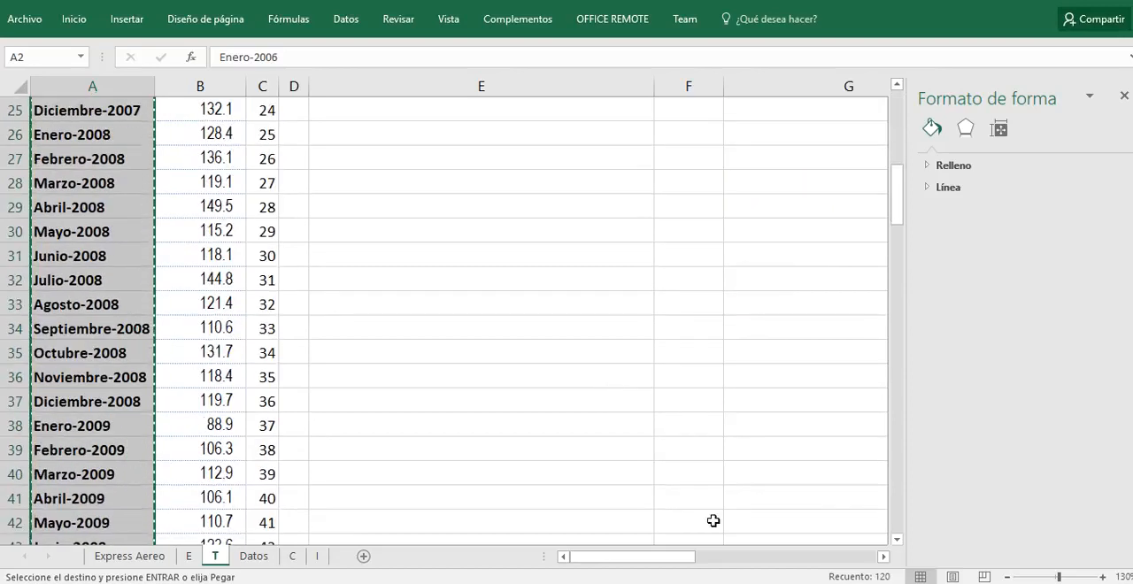
drag(672, 557, 709, 558)
scroll(735, 479, up, 2)
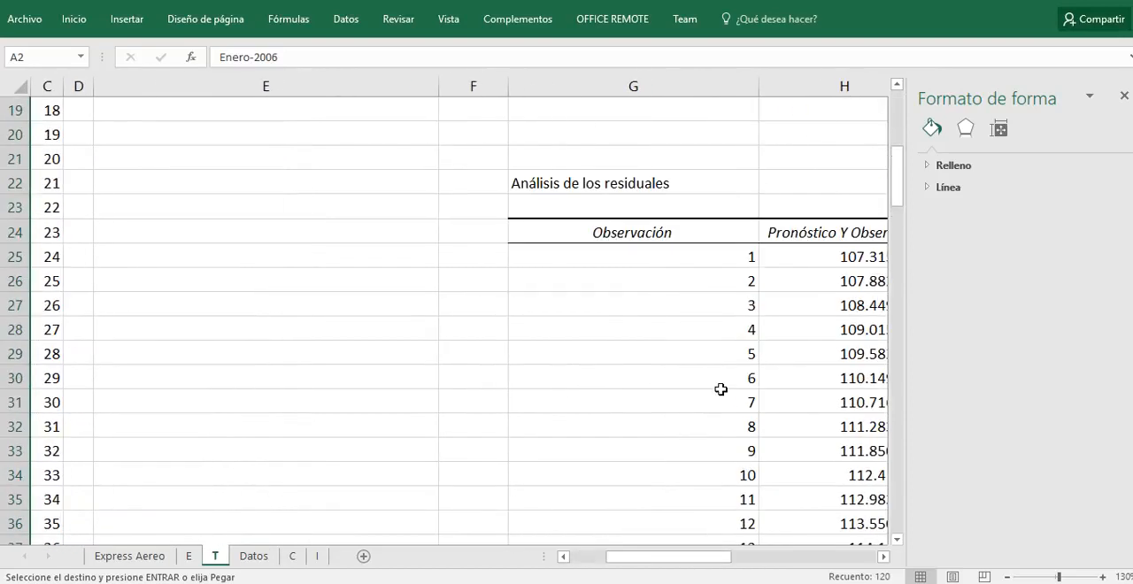
click(689, 254)
key(ctrl+v)
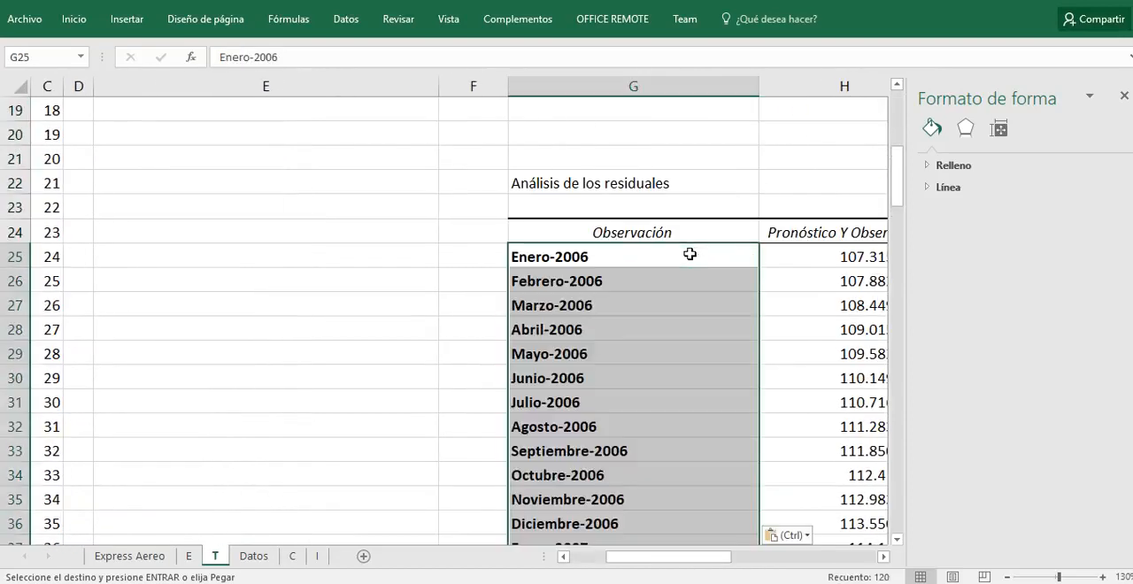
click(699, 272)
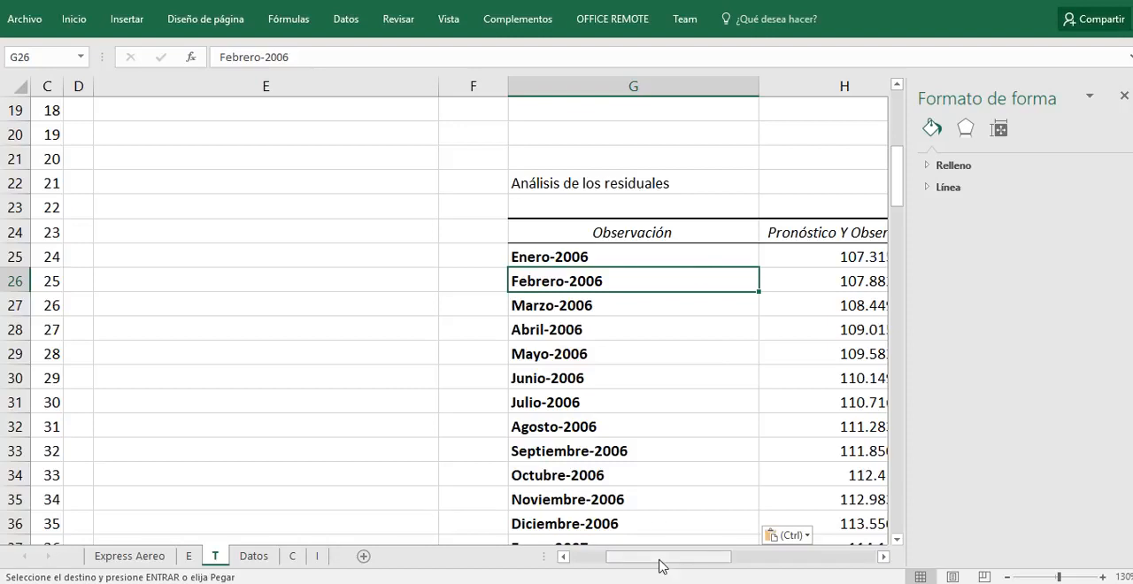
Step: Set the vertical axis minimum of the Pronóstico Y Observada chart to 100
drag(659, 560, 784, 556)
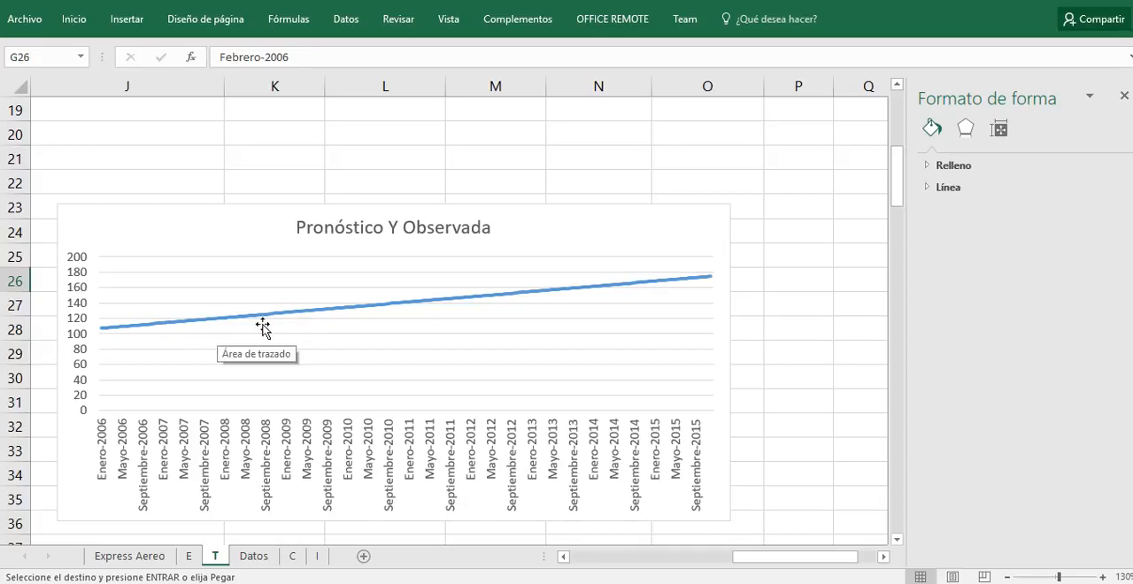
double_click(81, 336)
right_click(87, 332)
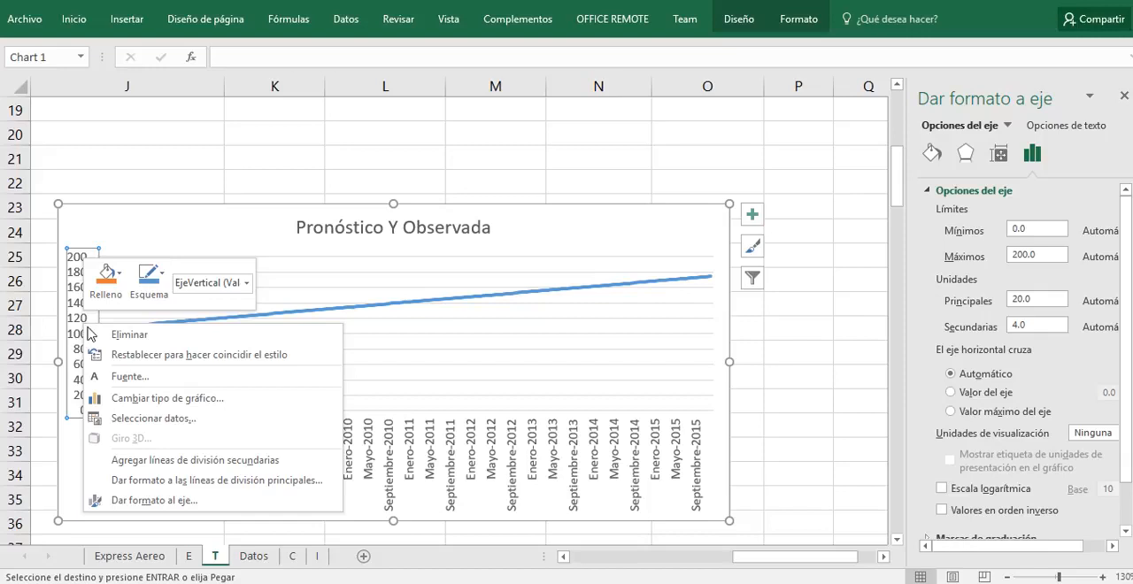
click(155, 500)
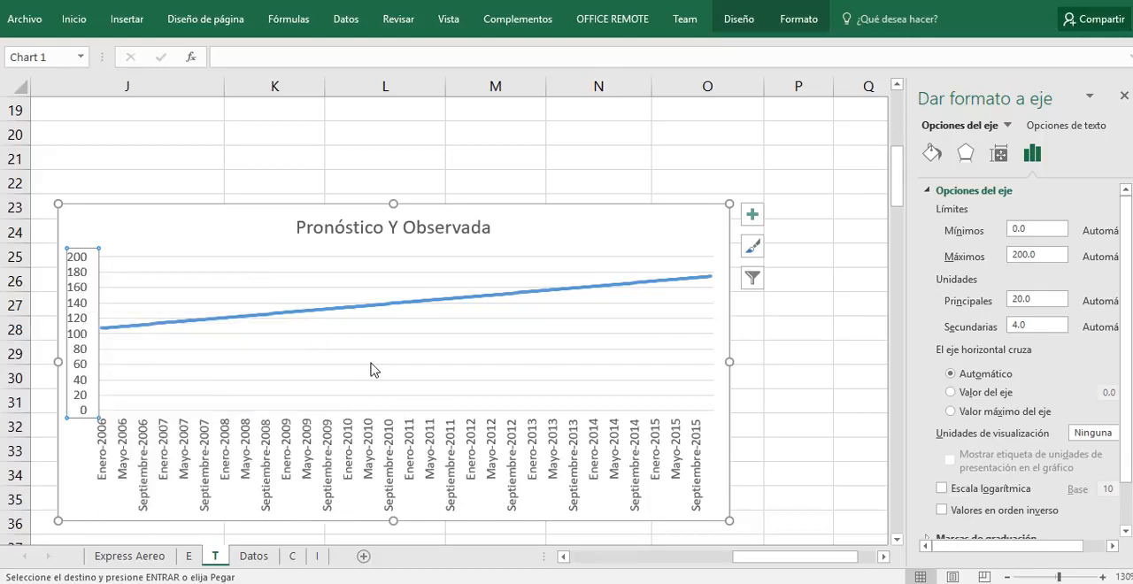
click(1032, 230)
text(100)
key(Return)
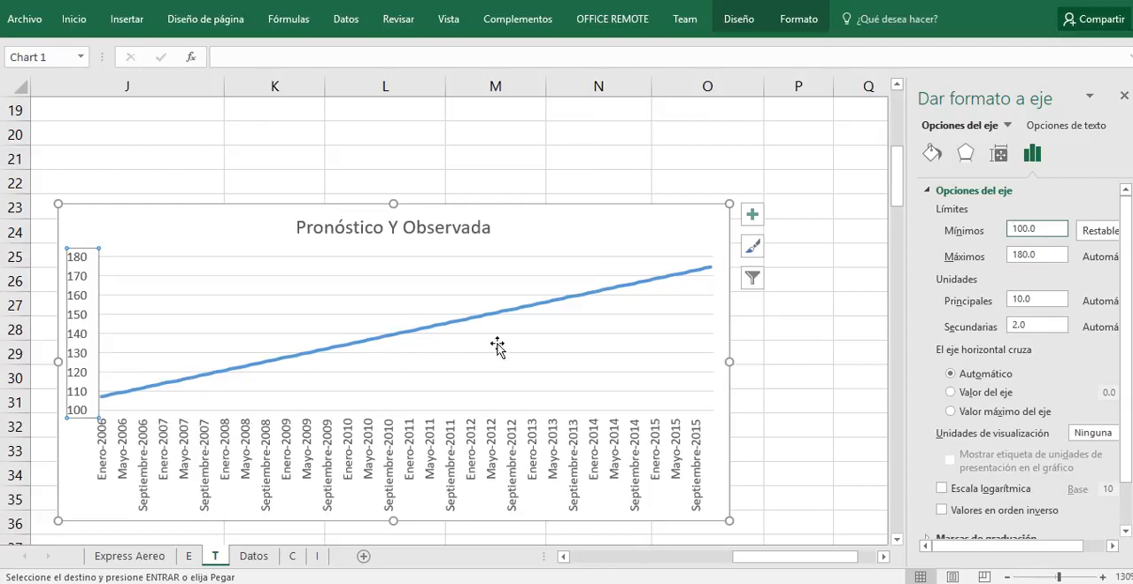
mouse_move(637, 295)
mouse_move(692, 285)
Step: On sheet Datos, inspect the row 2 formulas for S. Original, E and S. Desestacionalizada
click(256, 558)
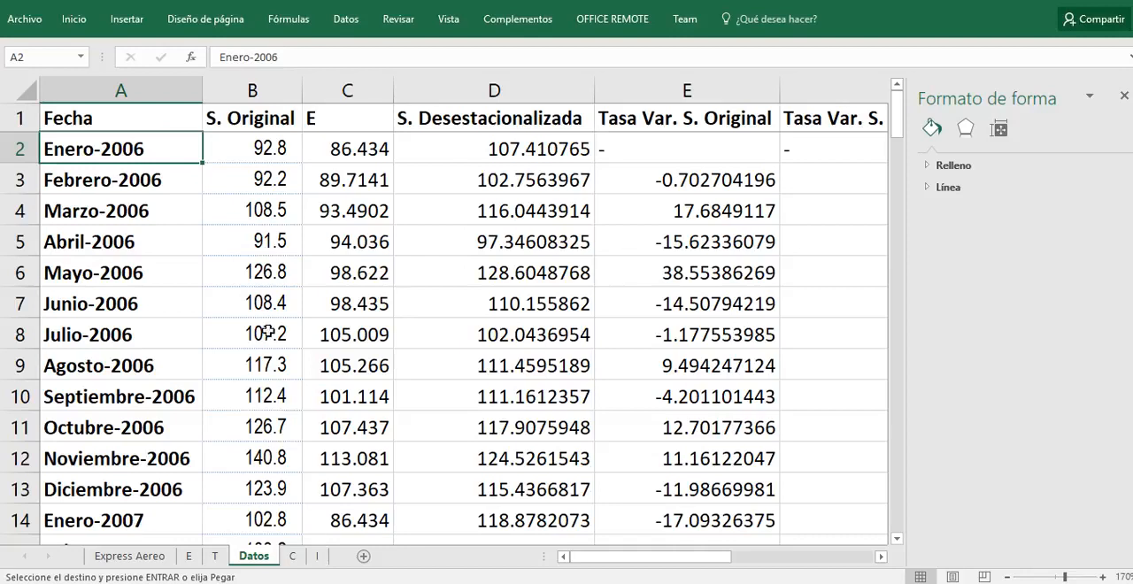
click(251, 145)
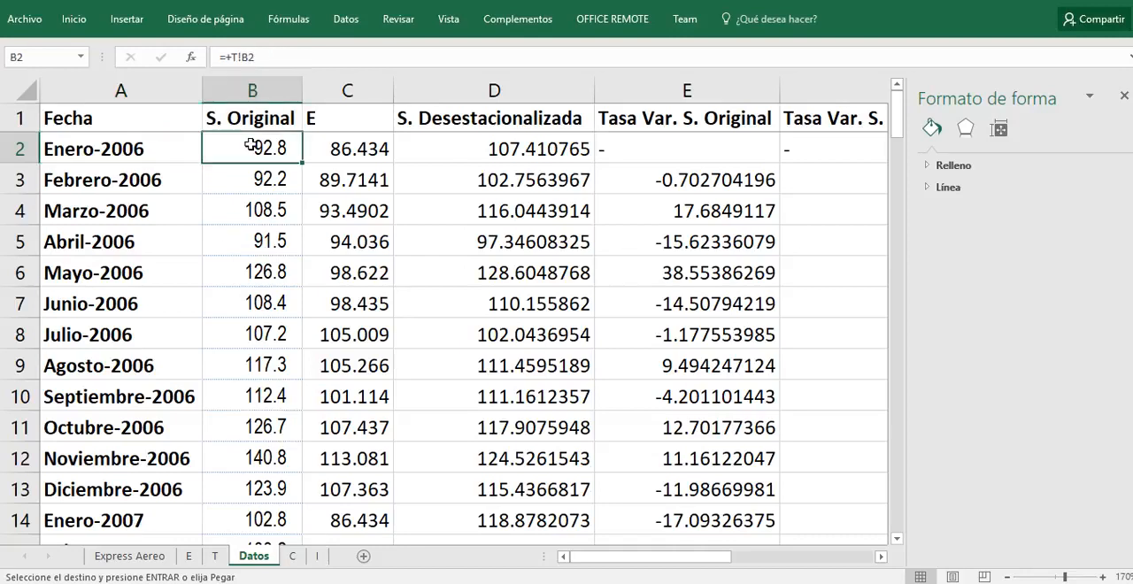
click(349, 144)
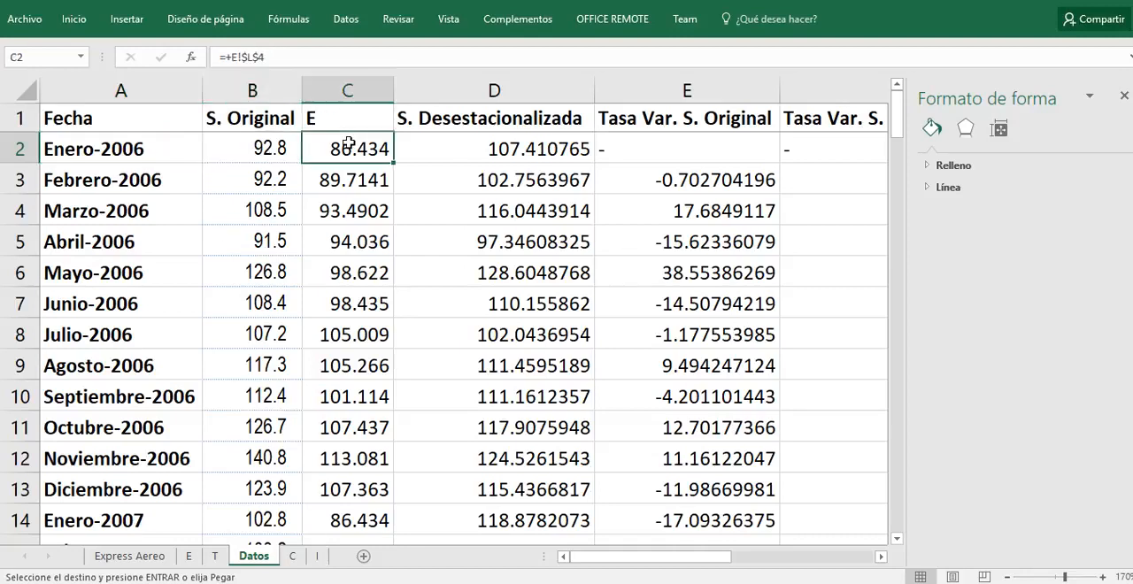
click(441, 145)
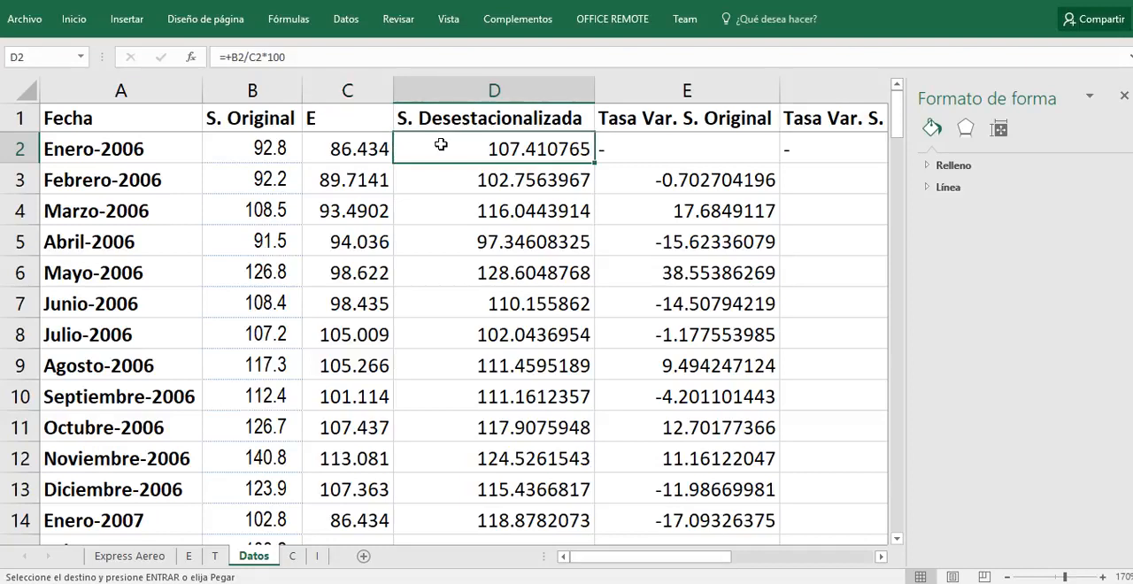
click(254, 151)
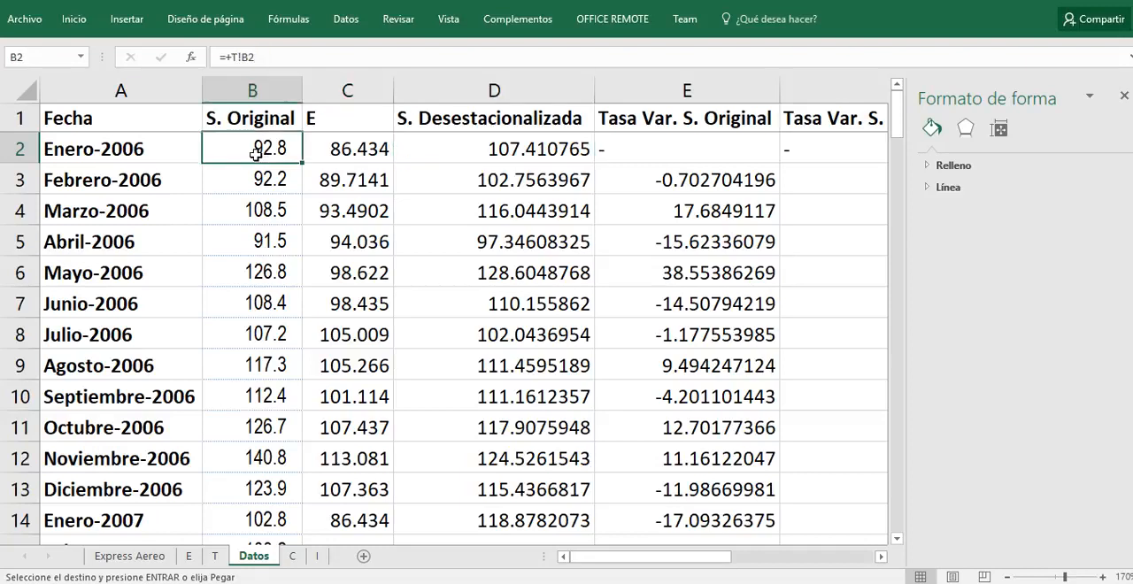
click(385, 147)
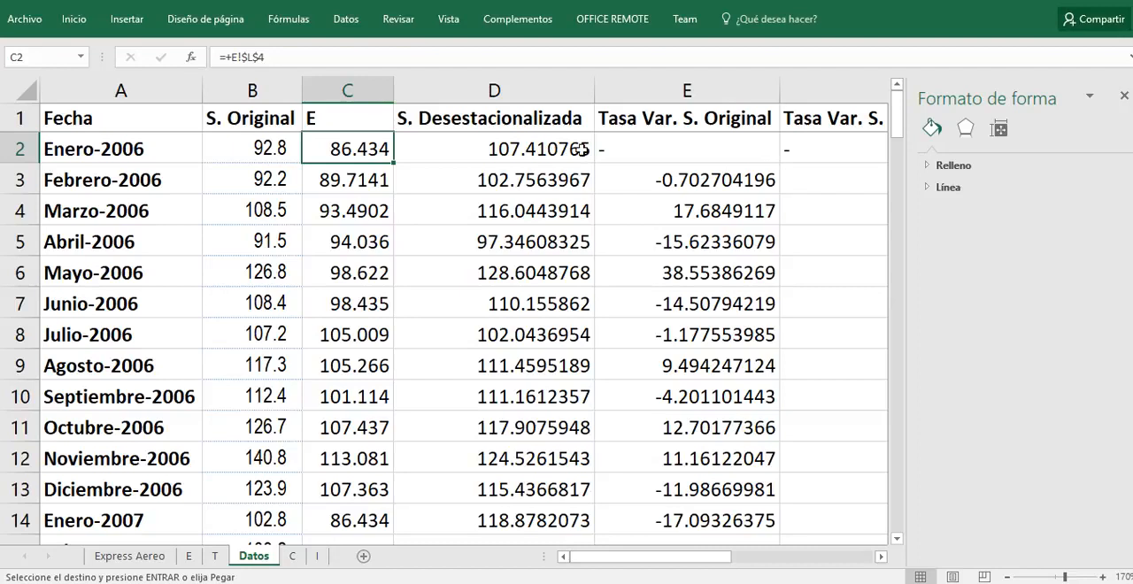
Step: Examine the Tasa Var. S. Original formulas in E3 and E4 and the cells they reference
click(661, 142)
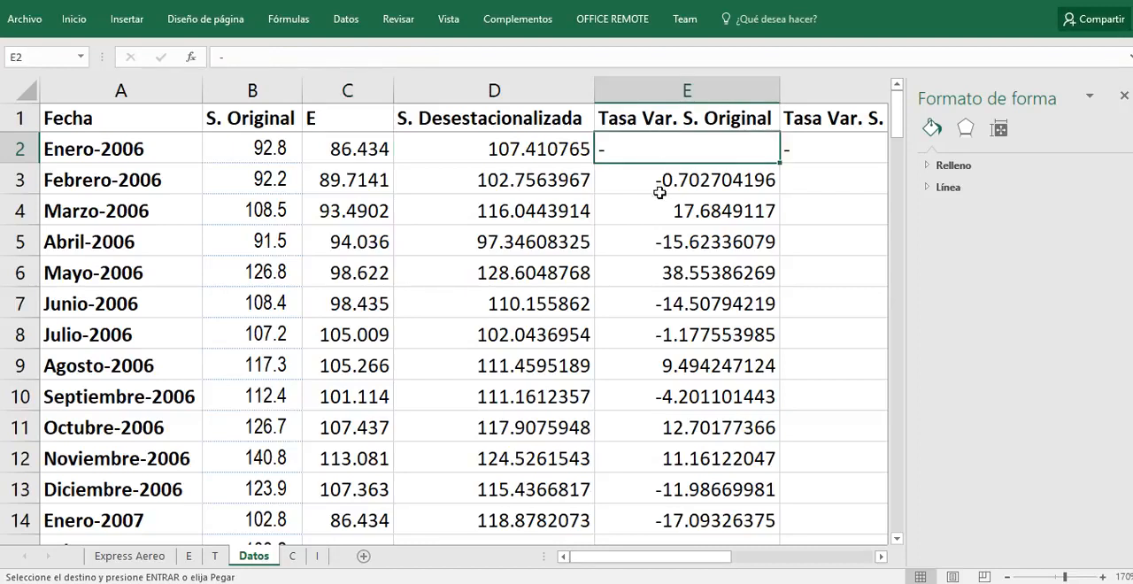
click(661, 183)
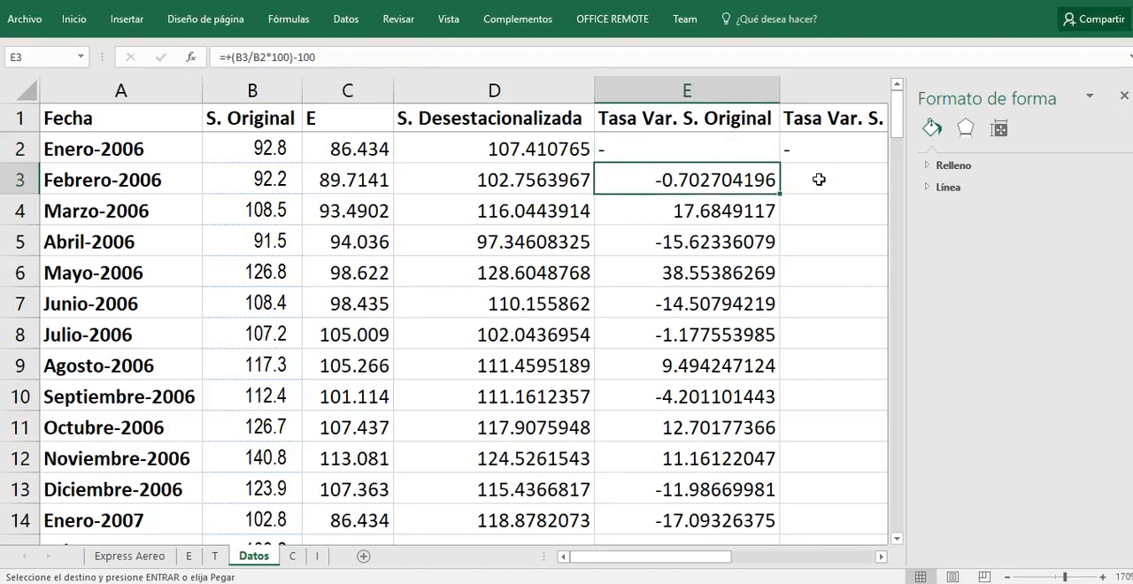
key(F2)
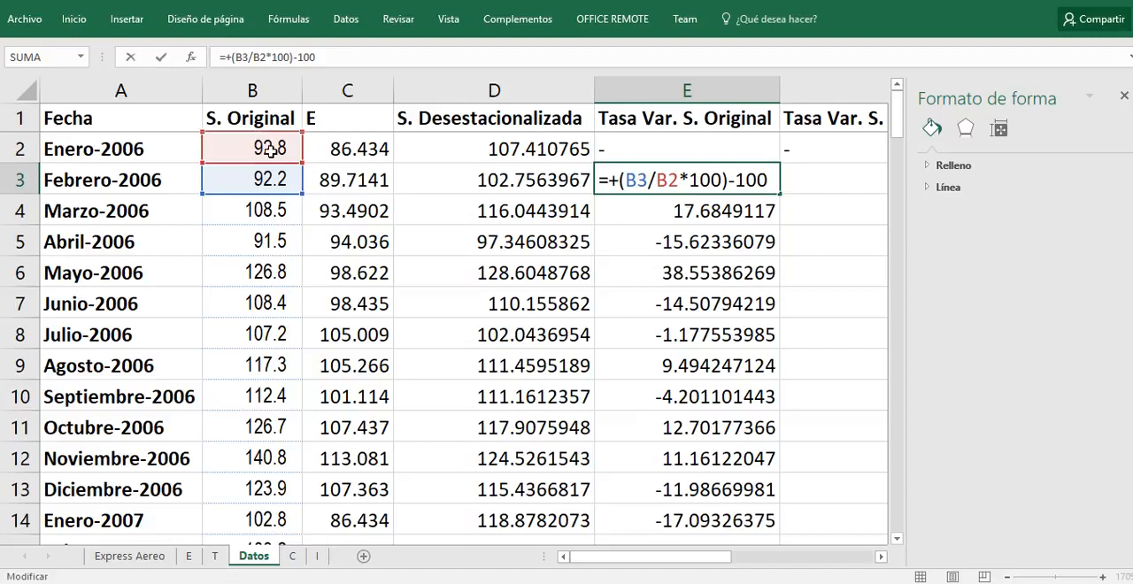
key(ctrl+Return)
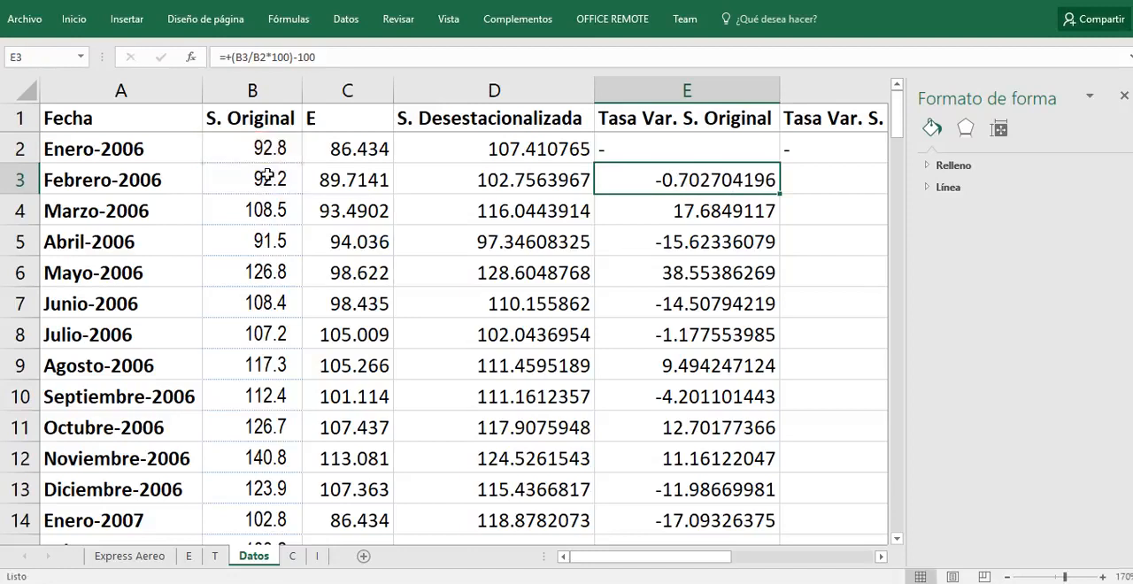
click(695, 216)
key(F2)
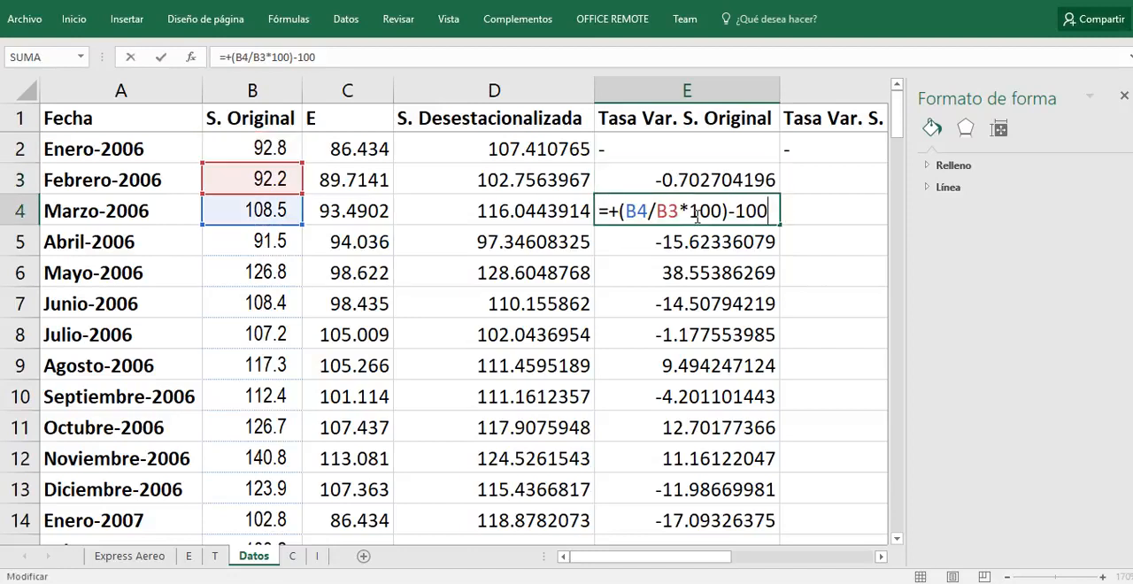
key(ctrl+Return)
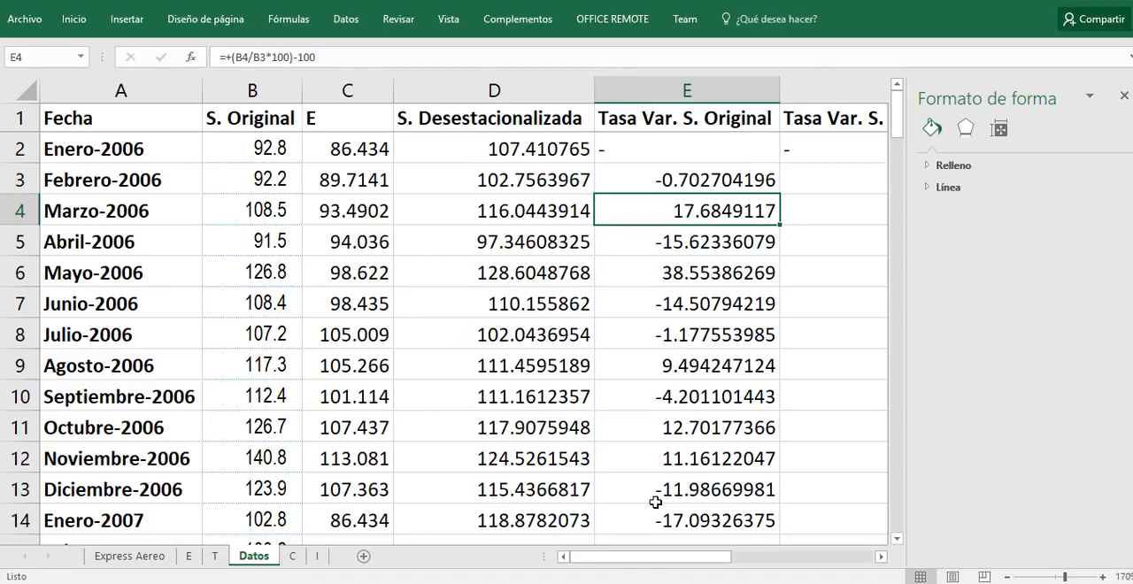
Step: Examine the Tasa Var. S. Desestacionalizada formula in F3 and the cells it references
drag(651, 557, 698, 556)
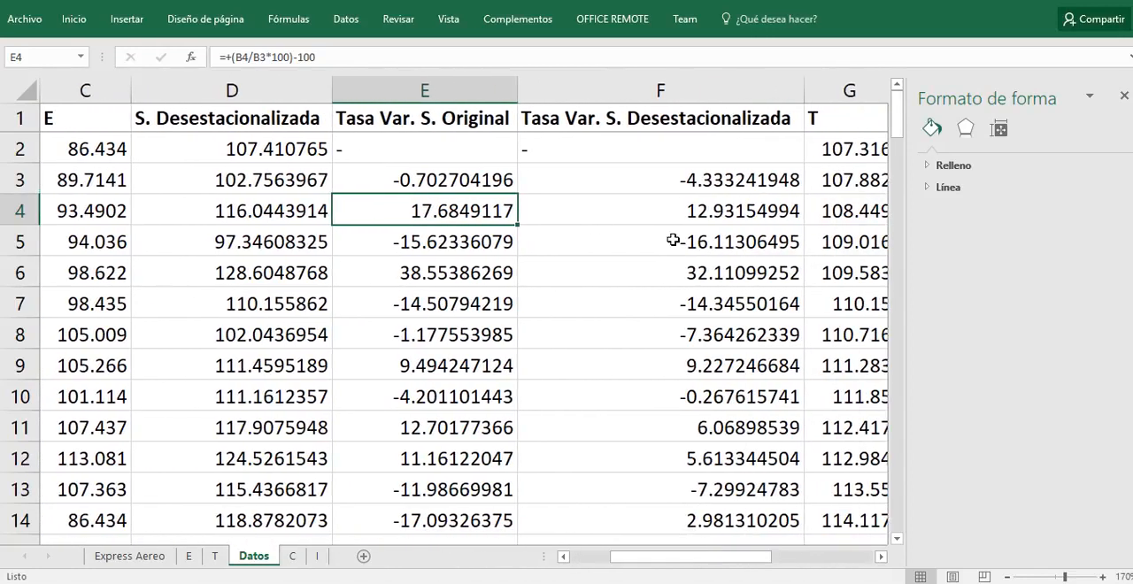
click(701, 177)
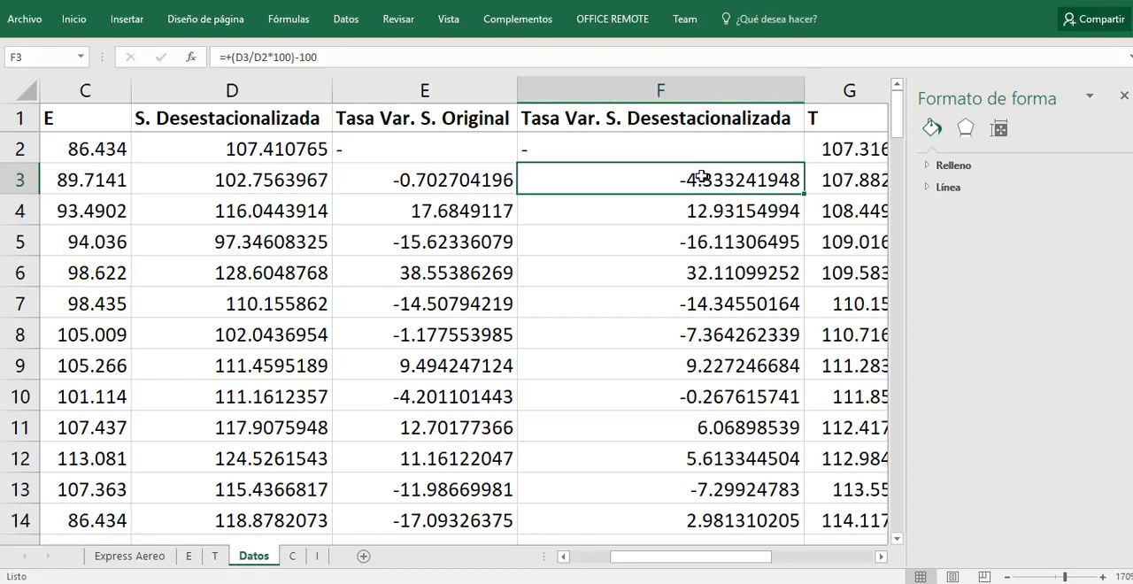
double_click(701, 176)
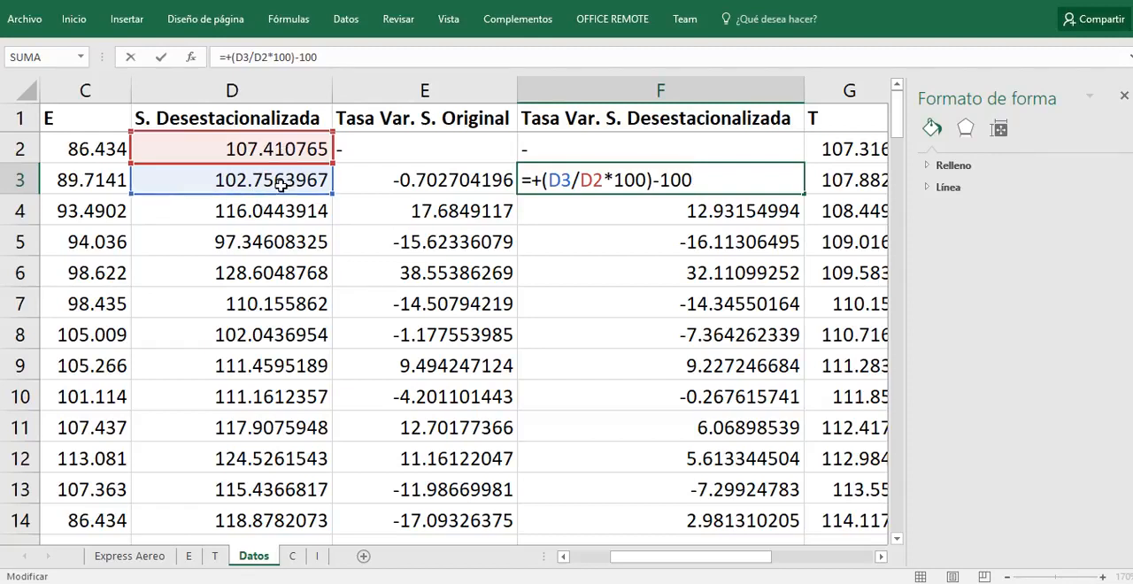
key(Escape)
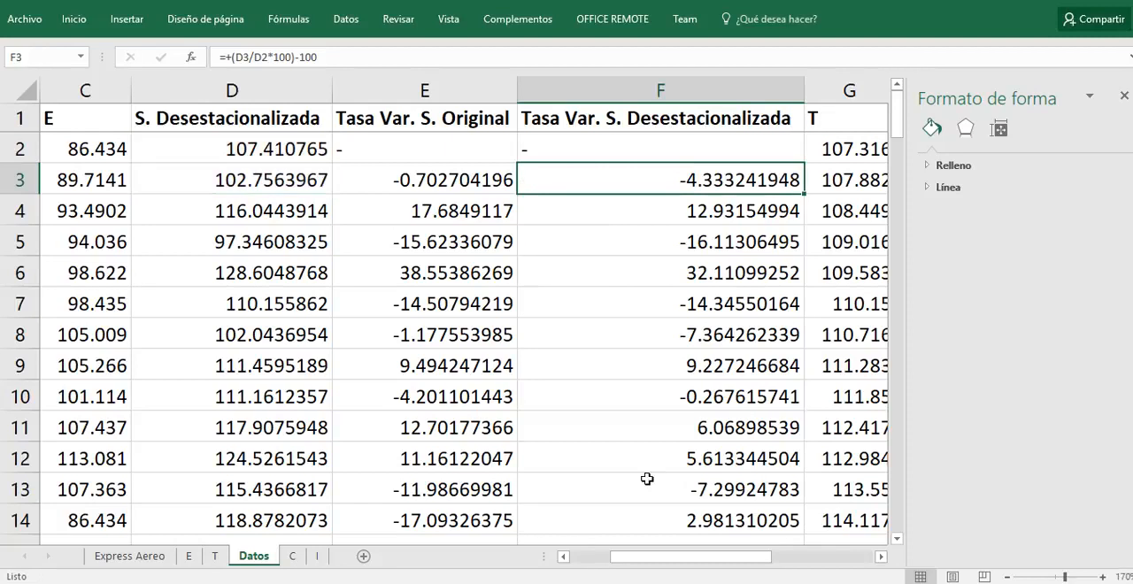
Step: Compare the T column on sheet Datos with the Pronóstico Y Observada values on sheet T, ending back on Datos
drag(641, 561, 682, 563)
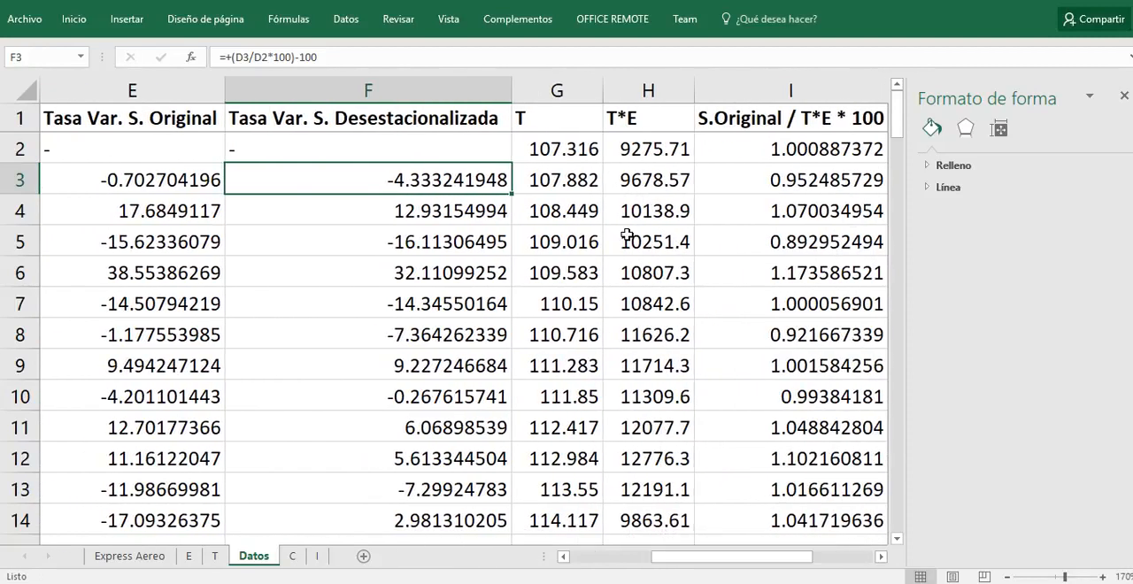
click(215, 557)
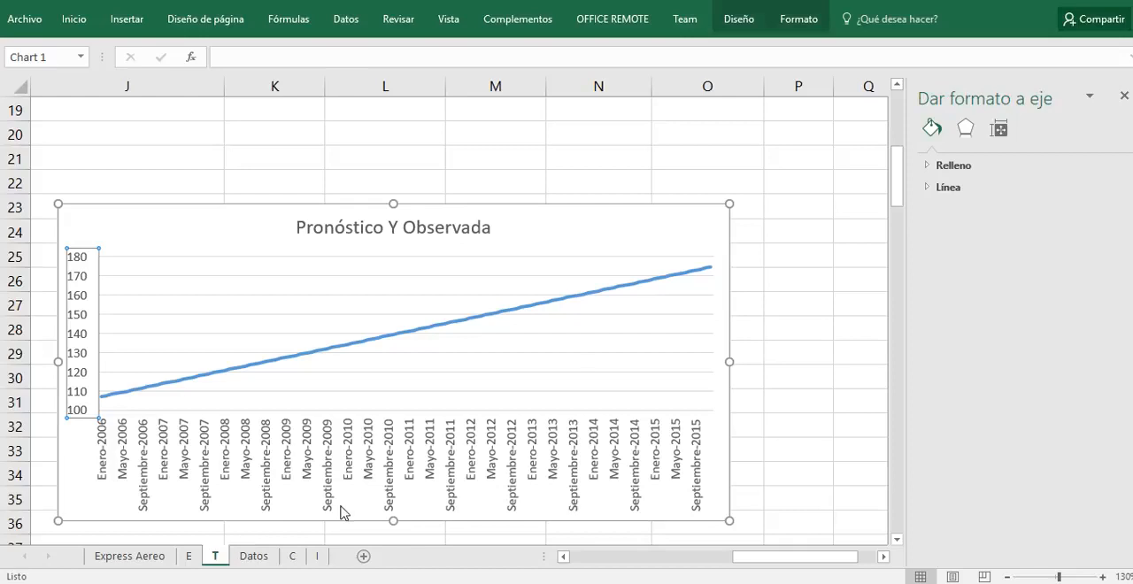
scroll(571, 365, up, 2)
drag(745, 557, 683, 554)
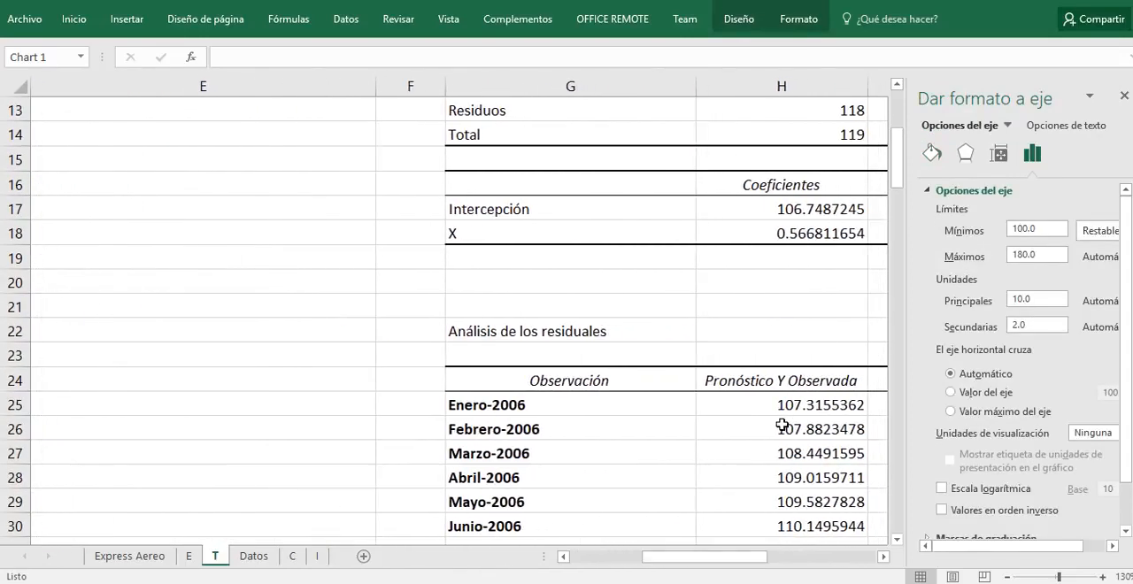
click(251, 558)
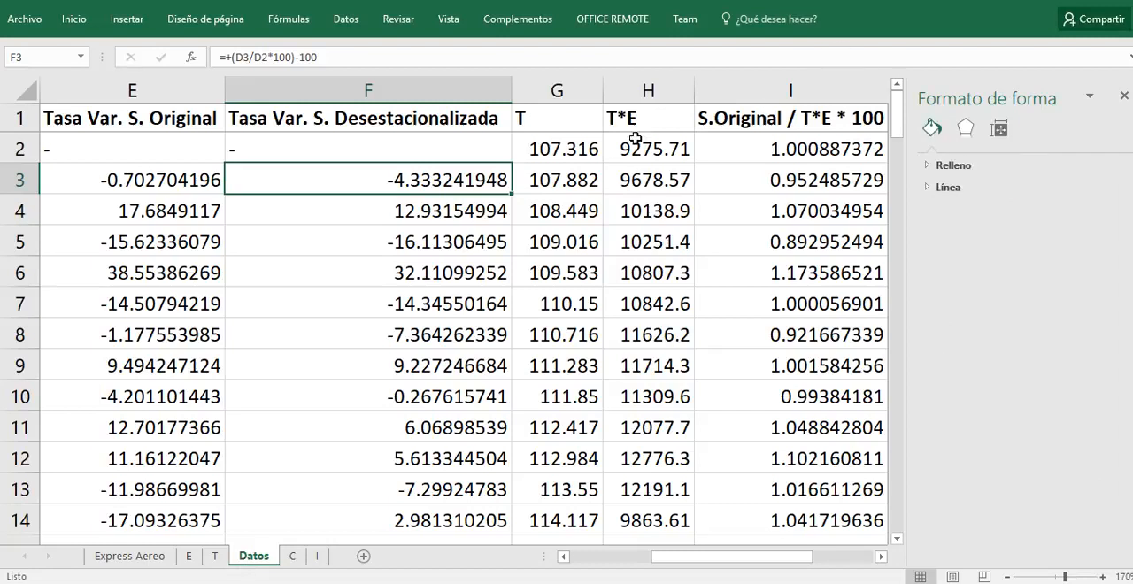
Step: Inspect the T*E formula in H2 and the S.Original / T*E * 100 formula in I2
click(659, 144)
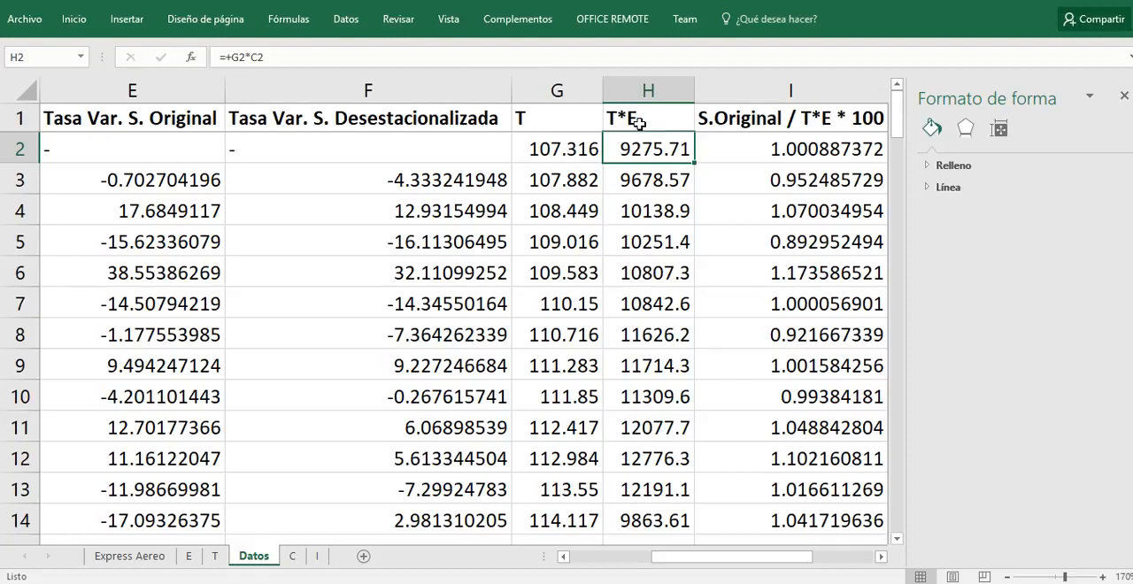
key(F2)
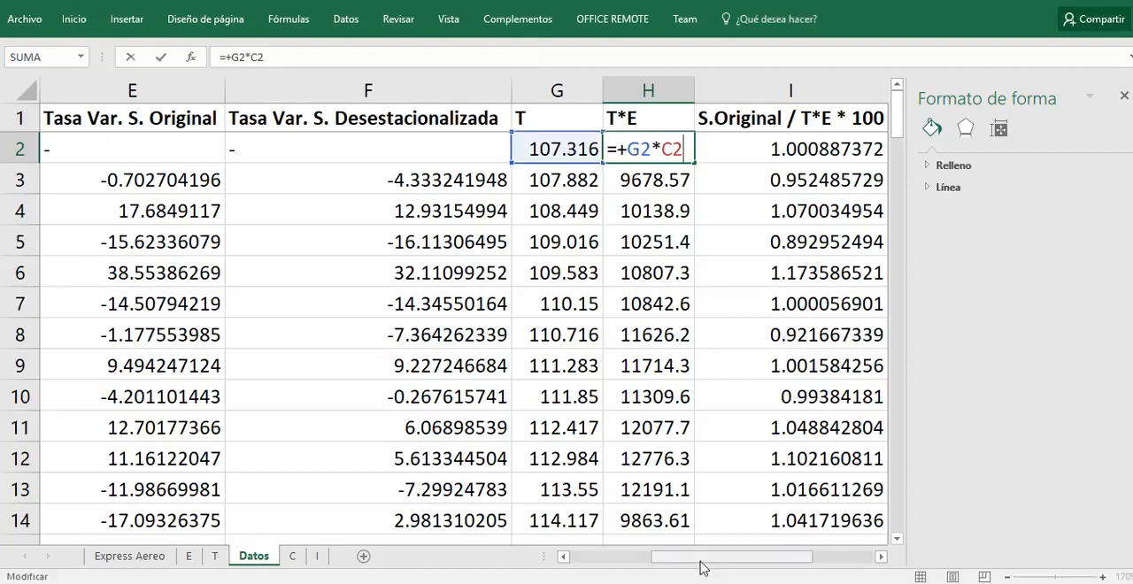
drag(695, 558, 741, 558)
double_click(381, 144)
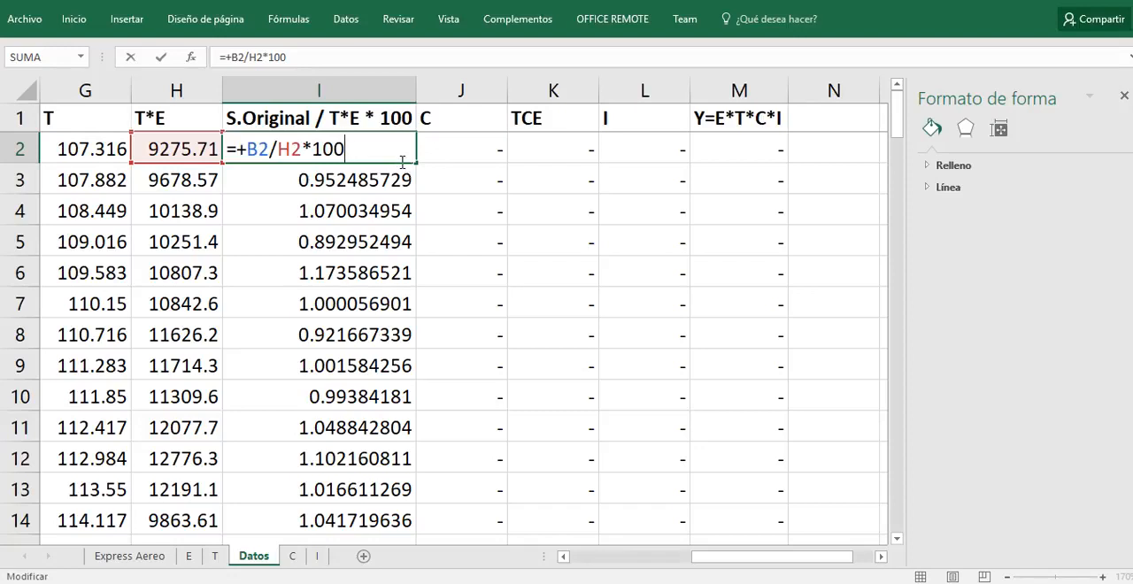
key(ctrl+Return)
Step: Look down column C from J2 to find where its calculated values start
click(460, 151)
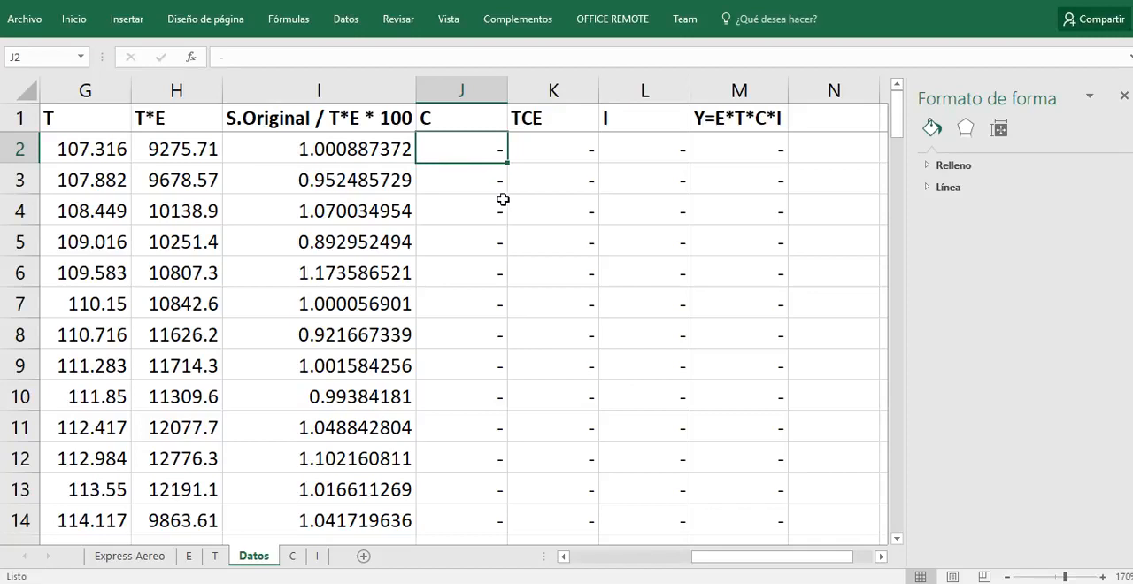
scroll(503, 199, down, 1)
scroll(503, 199, up, 1)
scroll(503, 199, down, 10)
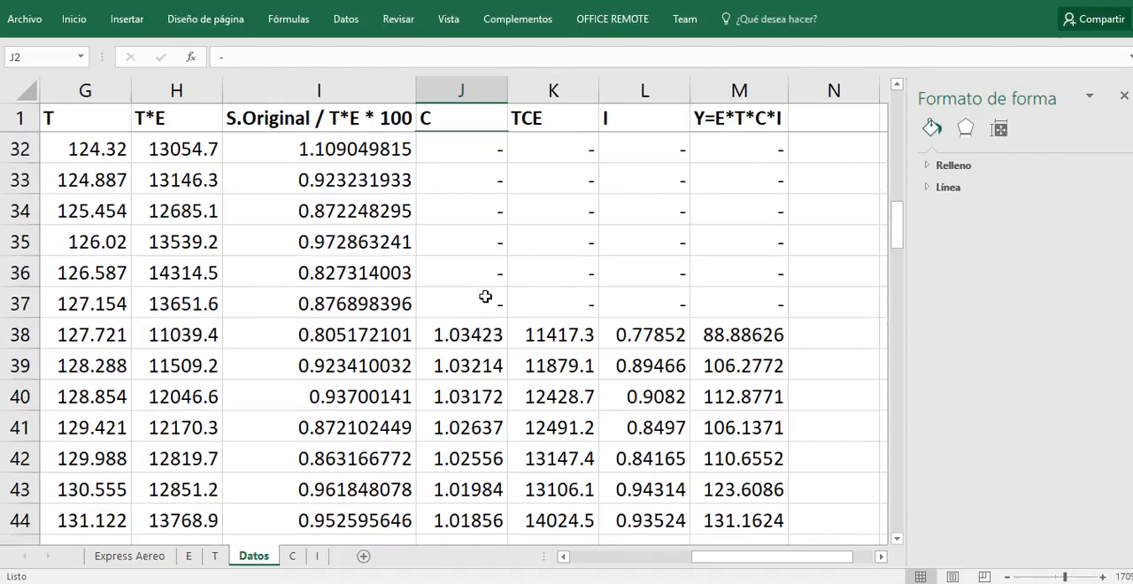
scroll(485, 297, up, 10)
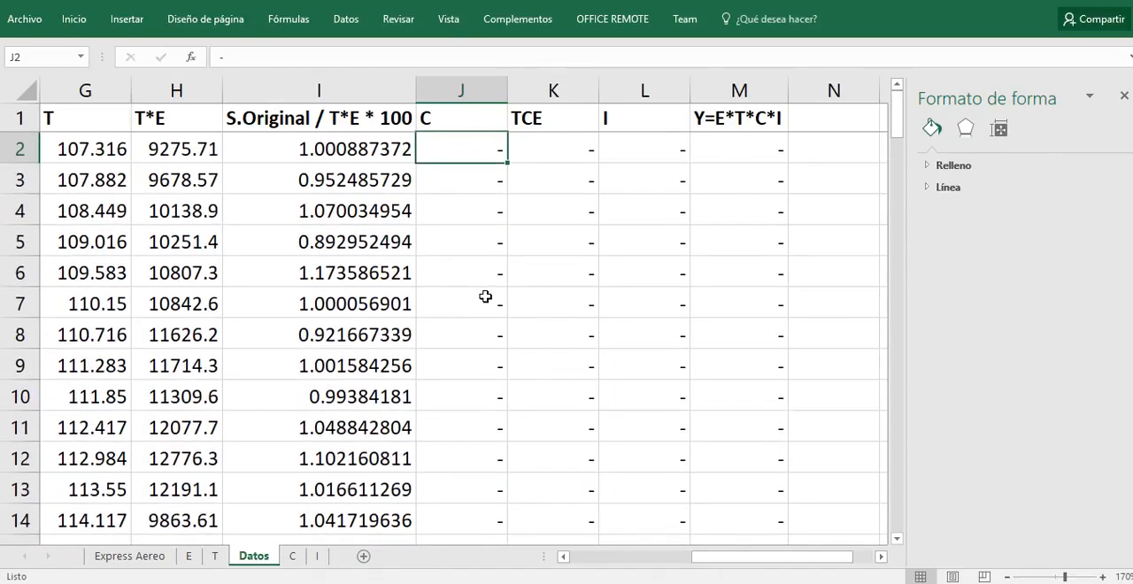
scroll(491, 177, down, 12)
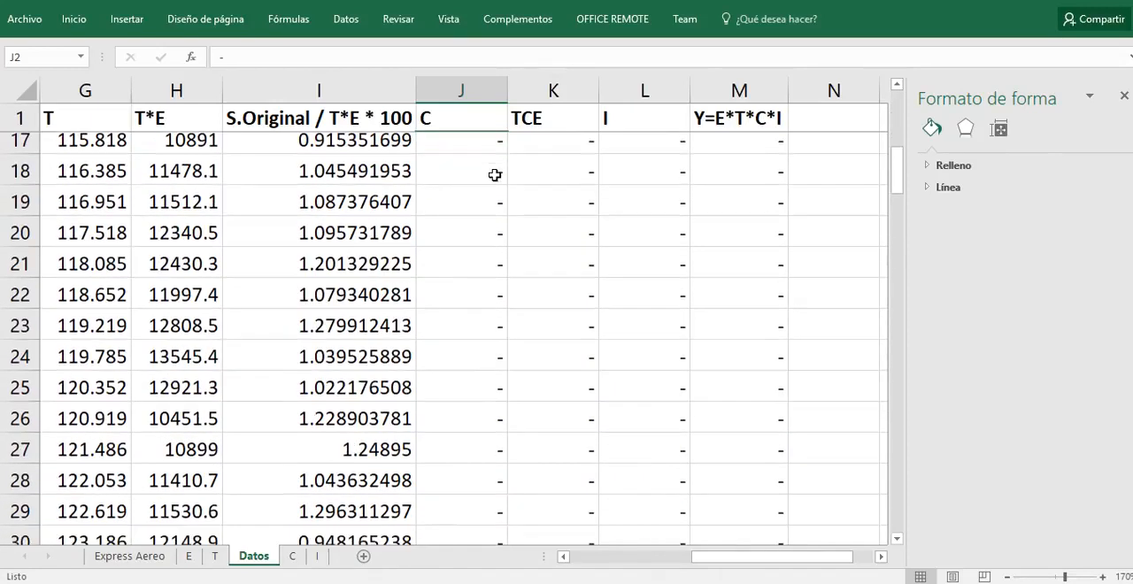
Step: Inspect the PROMEDIO formula in J38 of the C column and trace the I2:I38 range it averages
click(475, 155)
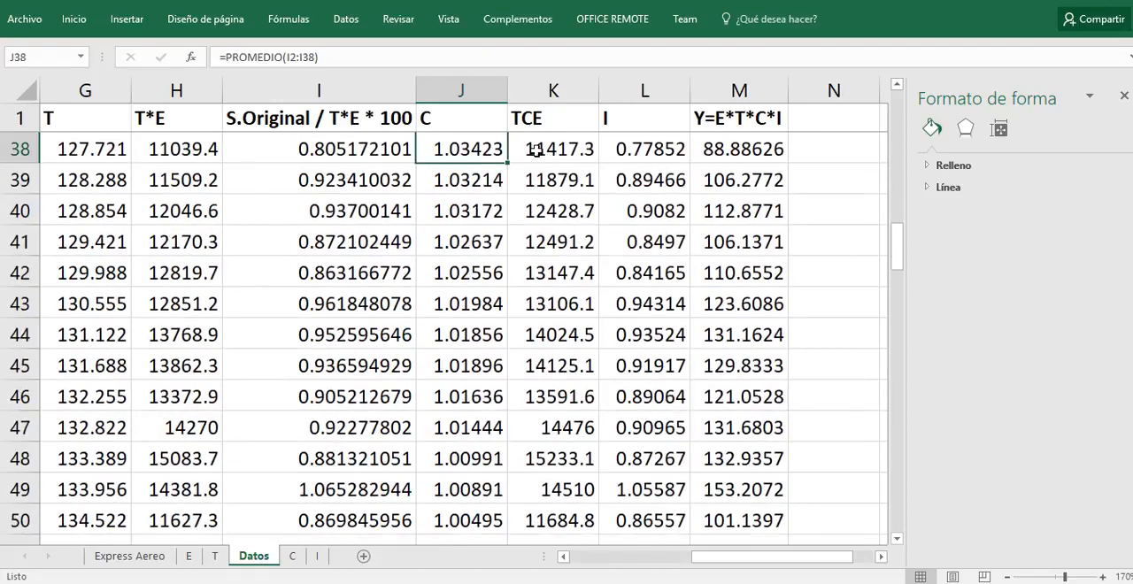
key(F2)
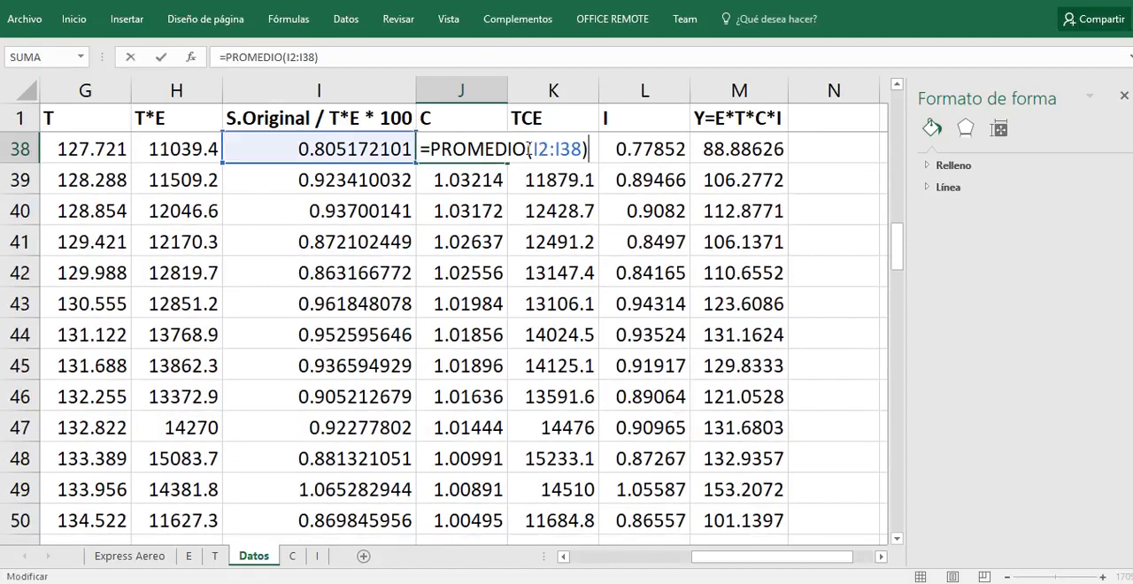
scroll(522, 149, up, 5)
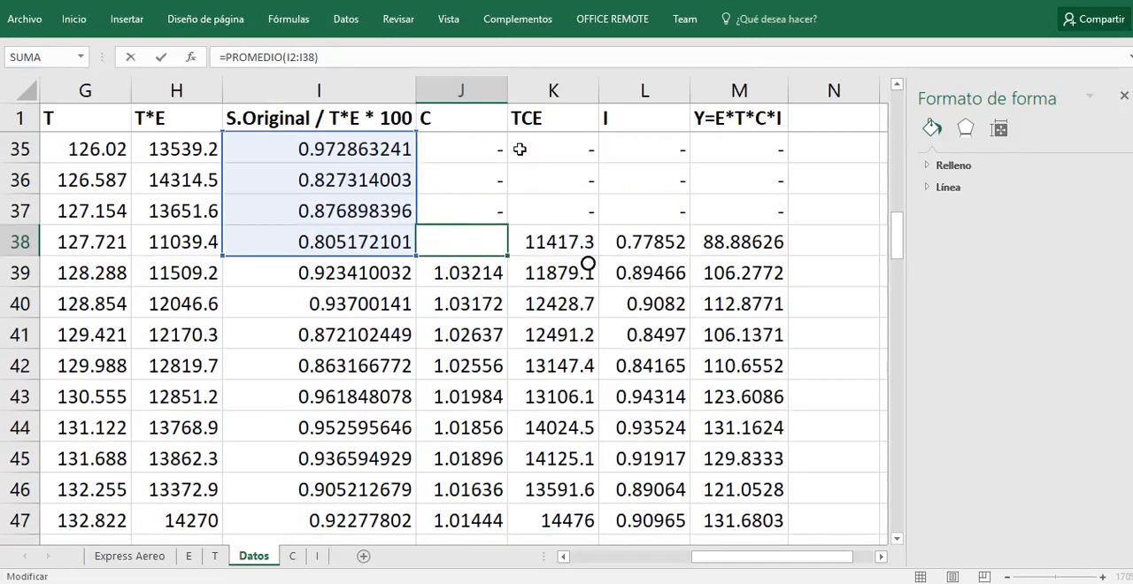
scroll(520, 149, down, 3)
scroll(519, 149, down, 1)
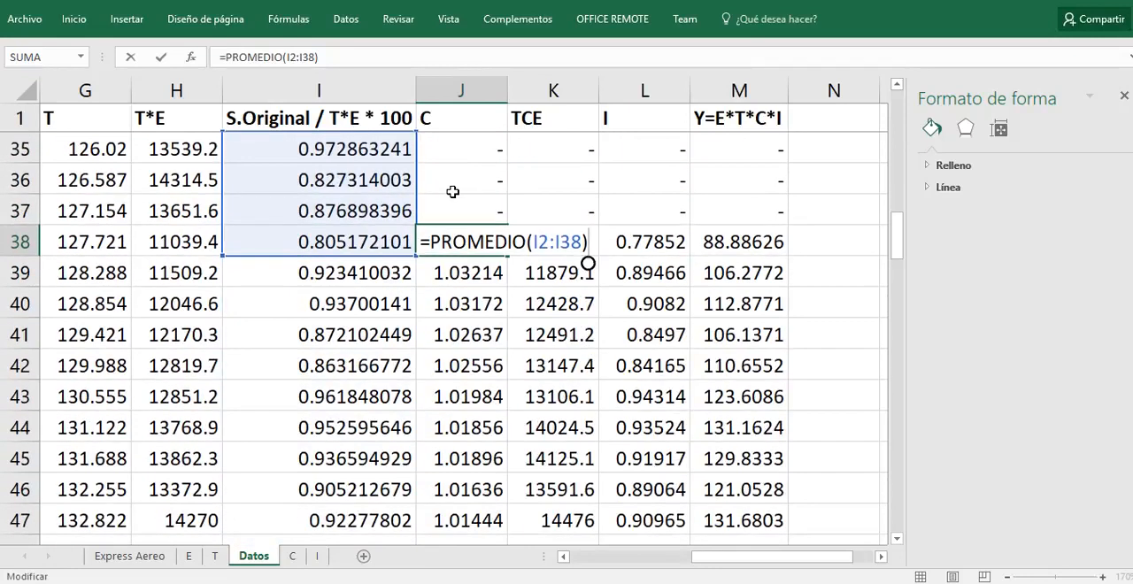
scroll(445, 196, up, 9)
scroll(445, 196, up, 2)
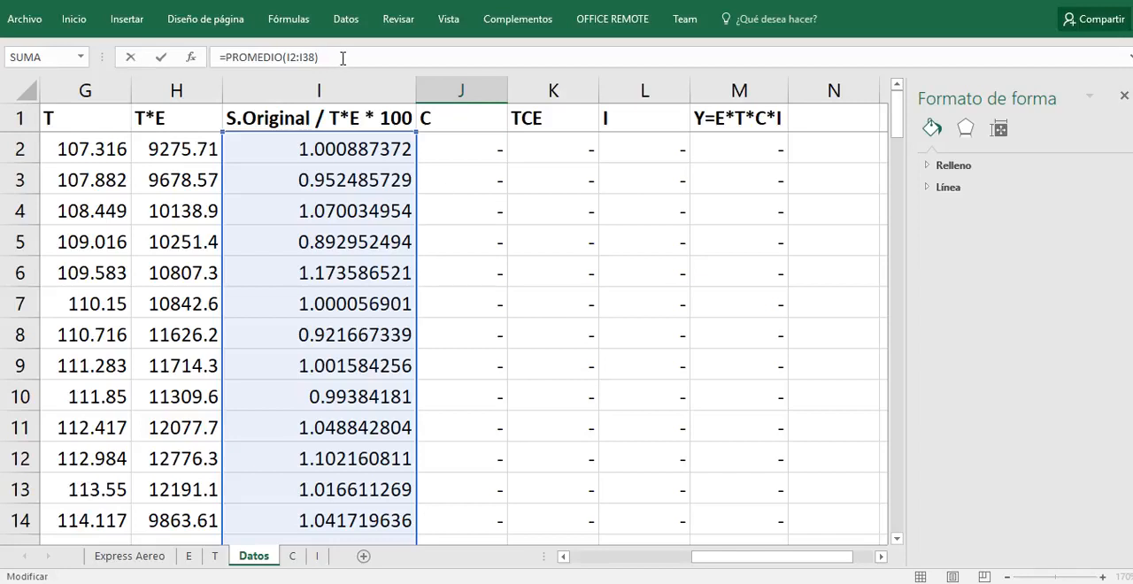
scroll(609, 209, down, 9)
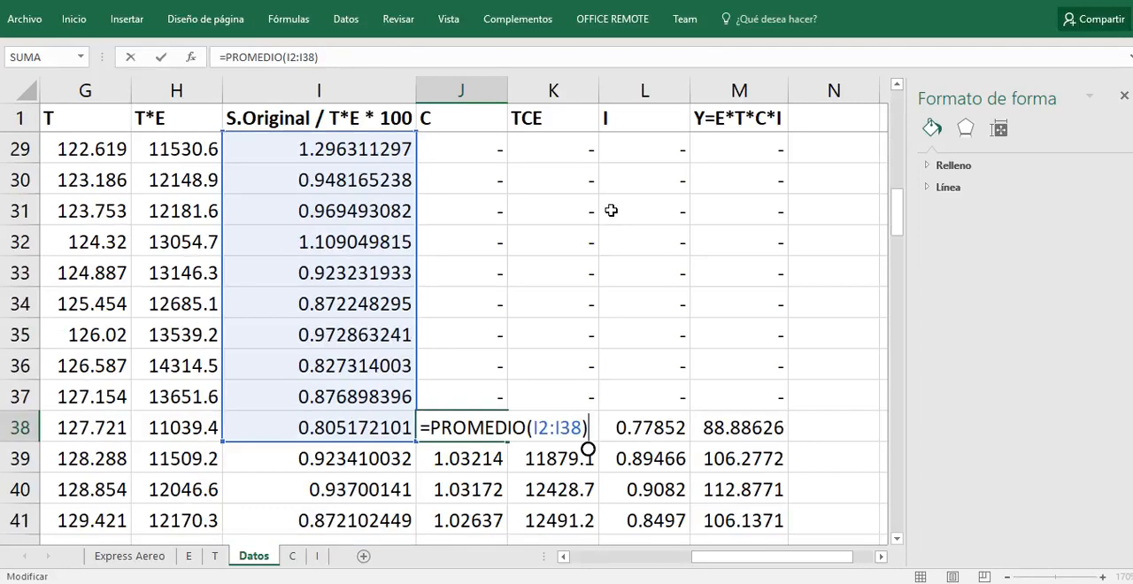
scroll(610, 209, down, 6)
scroll(611, 209, up, 3)
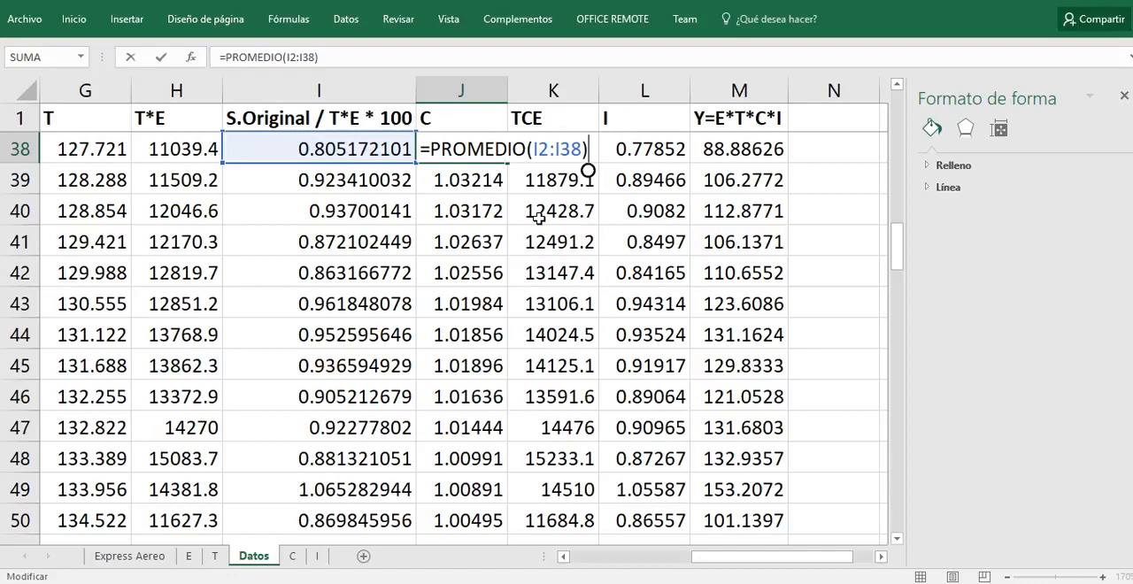
Step: Check how the averaged range moves down one row in the C formulas in J39 and J40
click(454, 190)
double_click(492, 179)
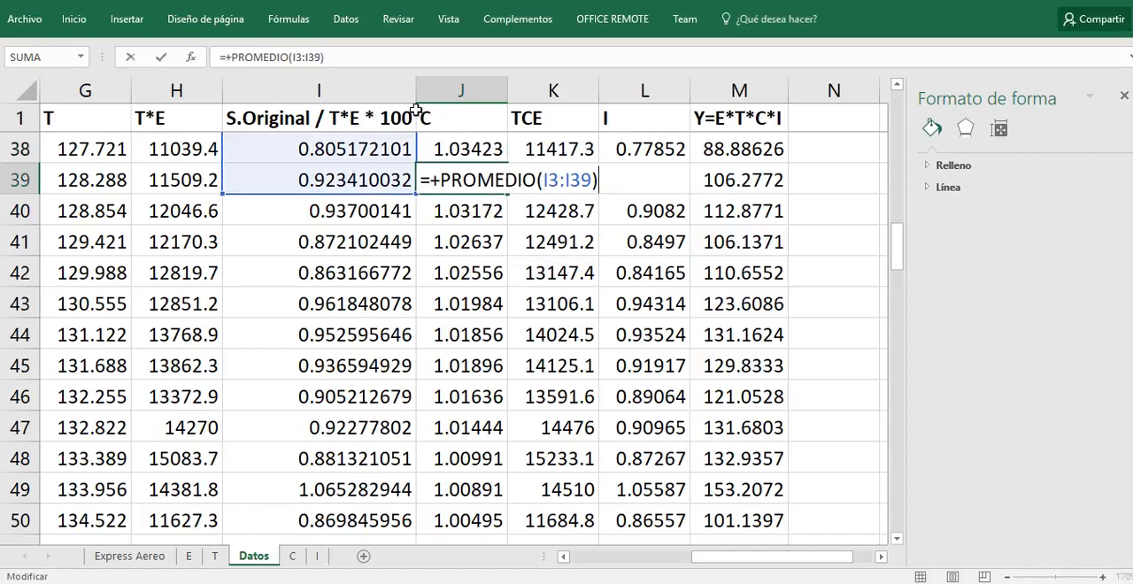
click(480, 217)
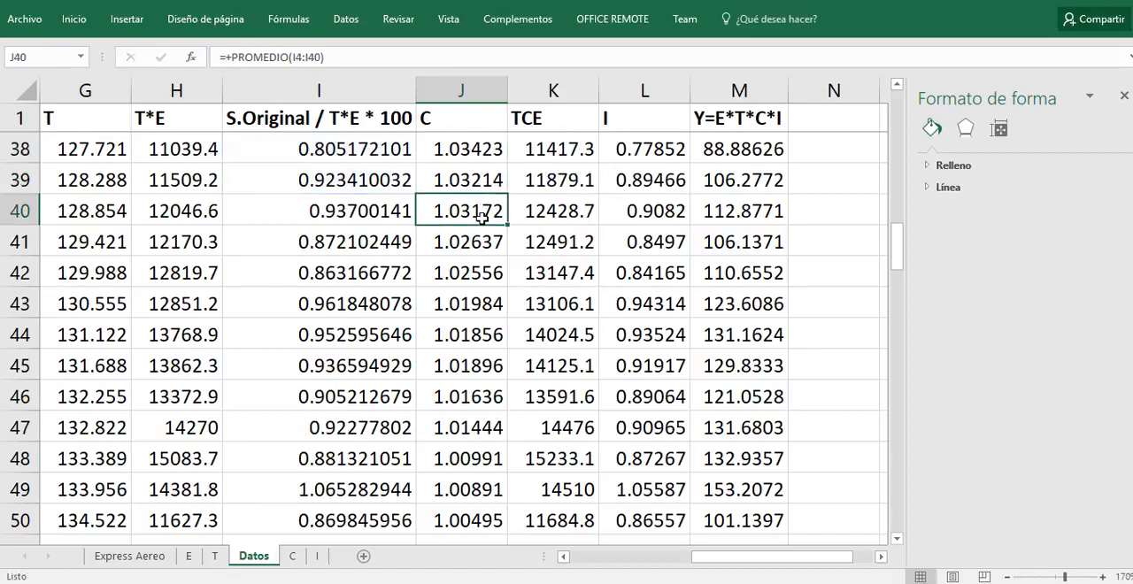
Step: Inspect the TCE formula in K38 and the C and T*E cells it multiplies
scroll(485, 153, up, 1)
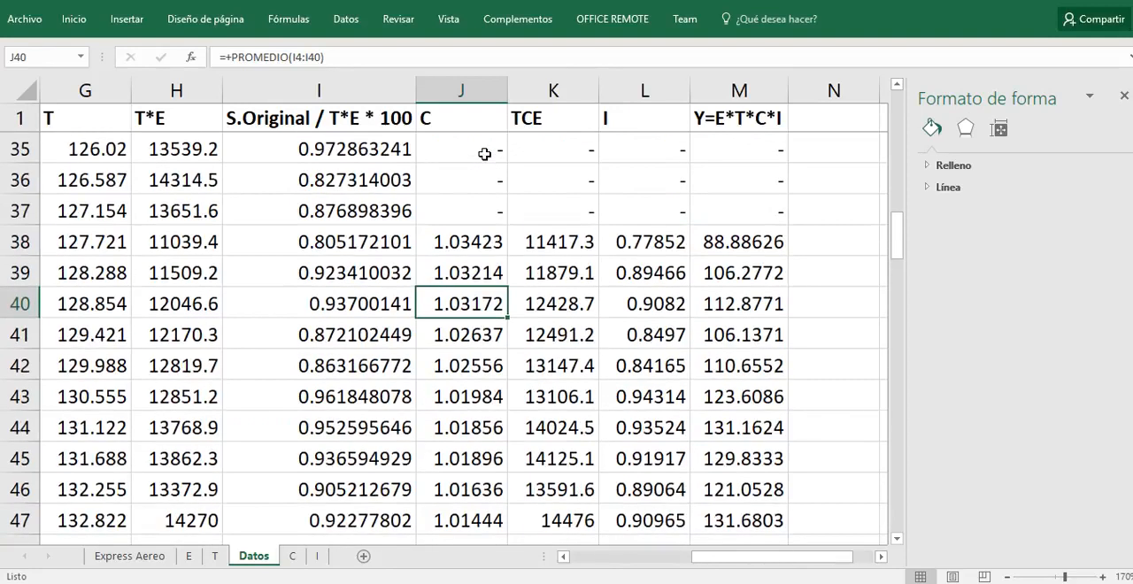
click(550, 244)
key(F2)
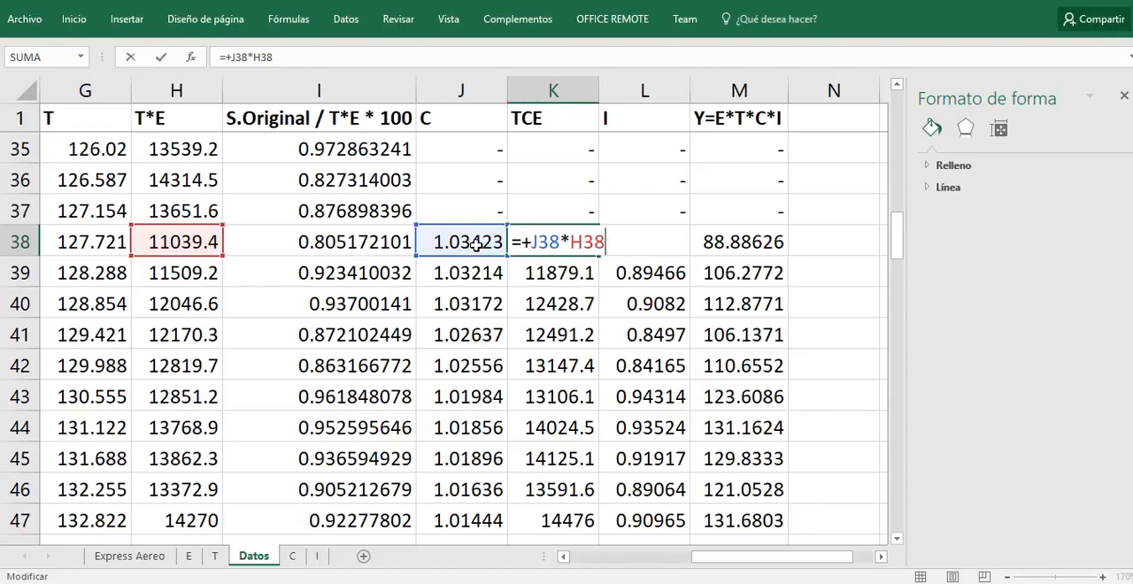
key(ctrl+Return)
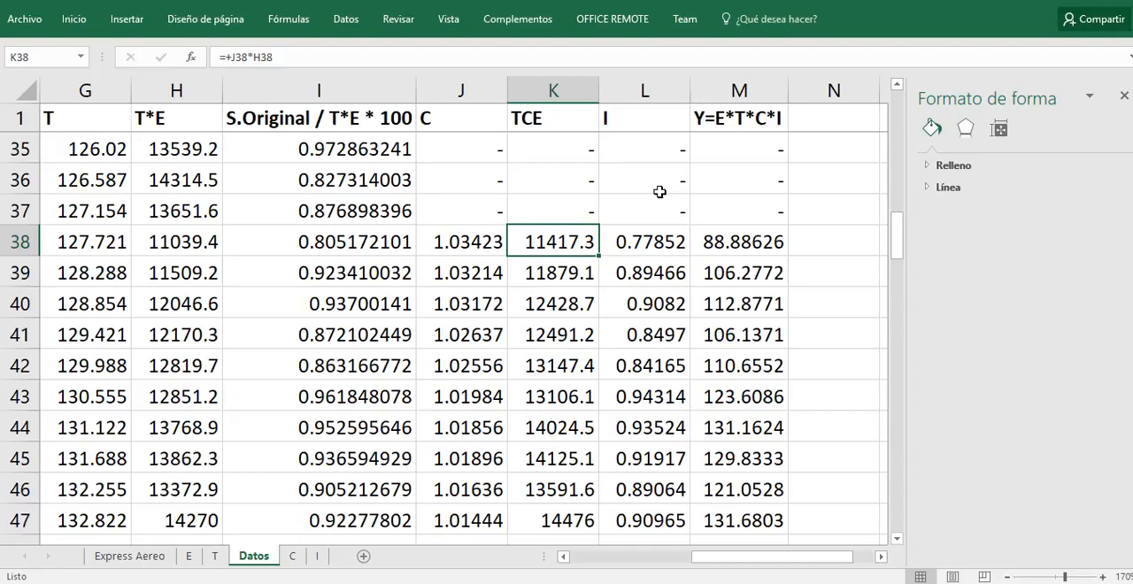
Step: Examine the irregular component formula in L38 and the TCE cell it divides by
click(645, 238)
click(729, 60)
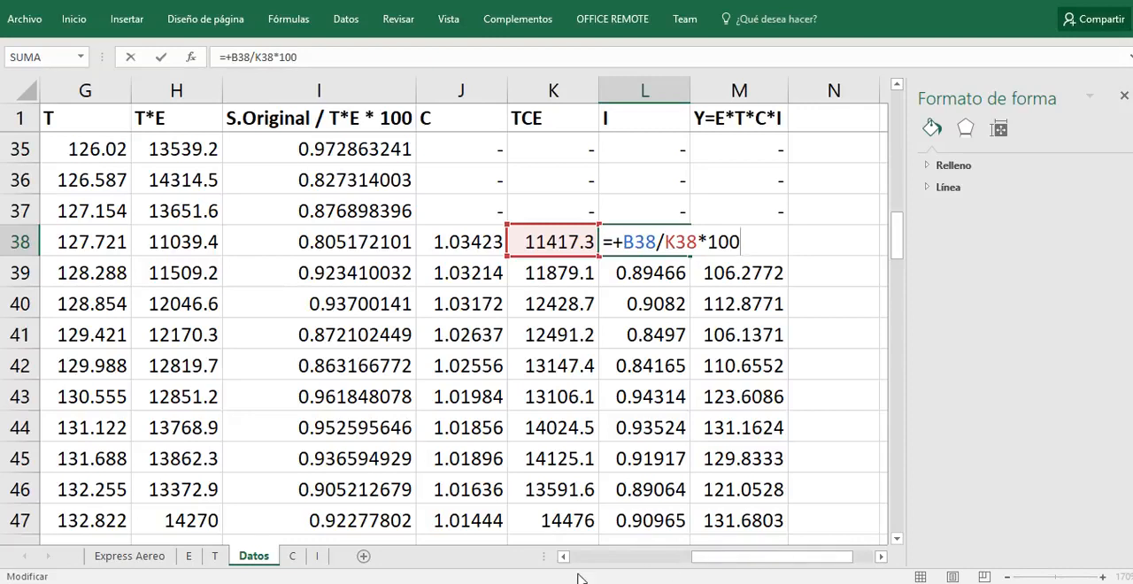
drag(715, 565, 763, 566)
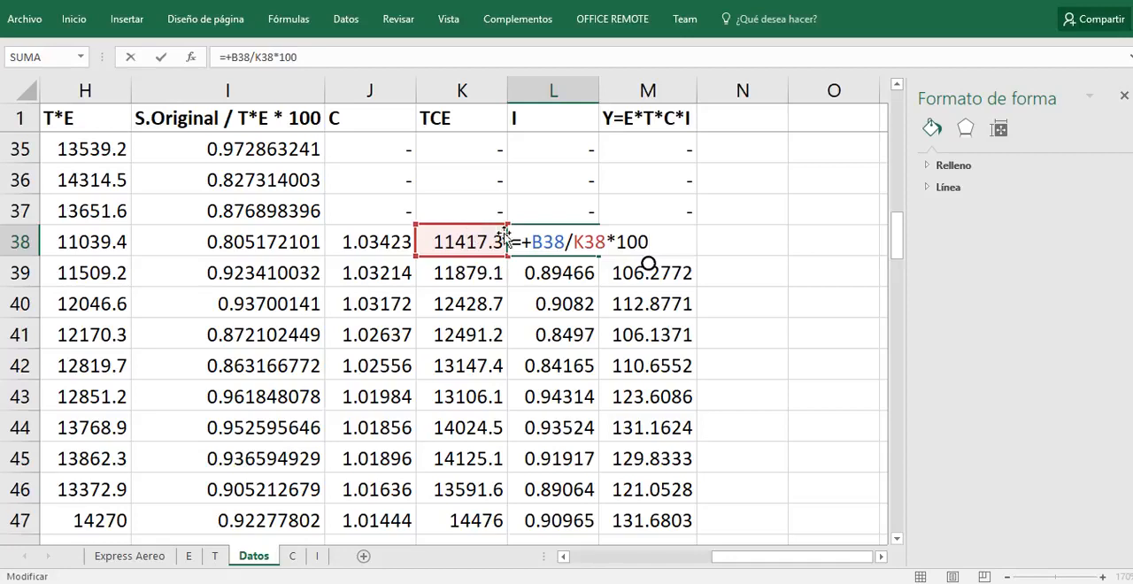
click(725, 229)
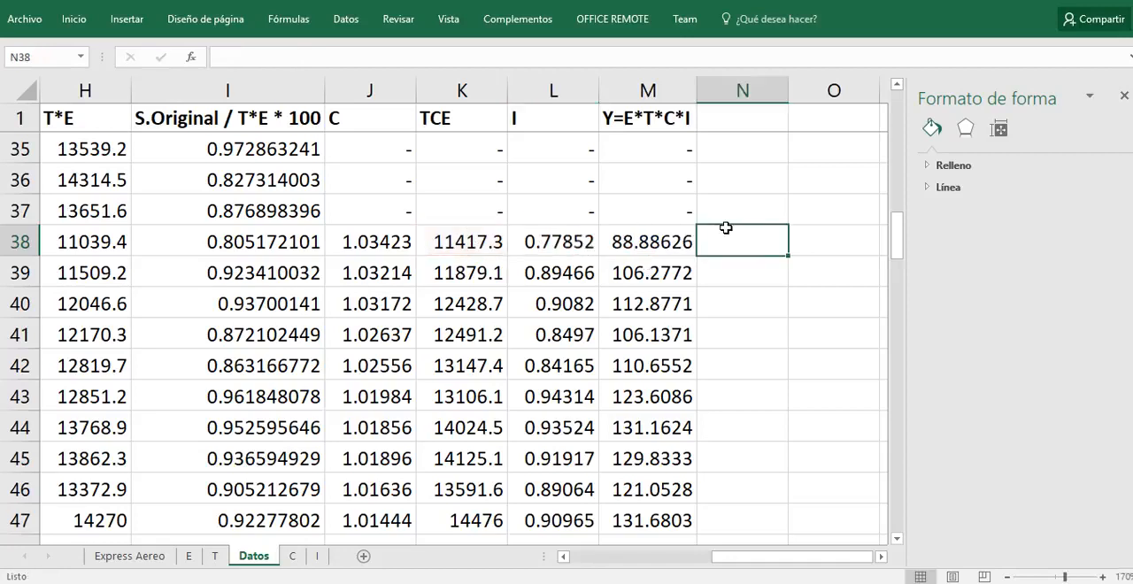
click(571, 242)
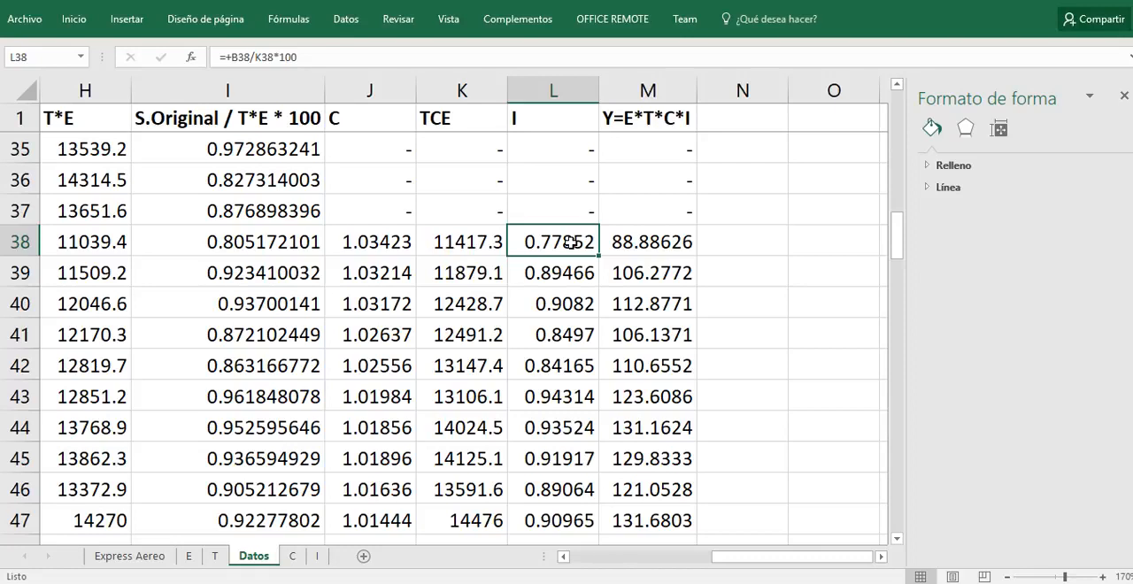
Step: Inspect the Y=E*T*C*I formula in M38 and the cells it references
click(661, 246)
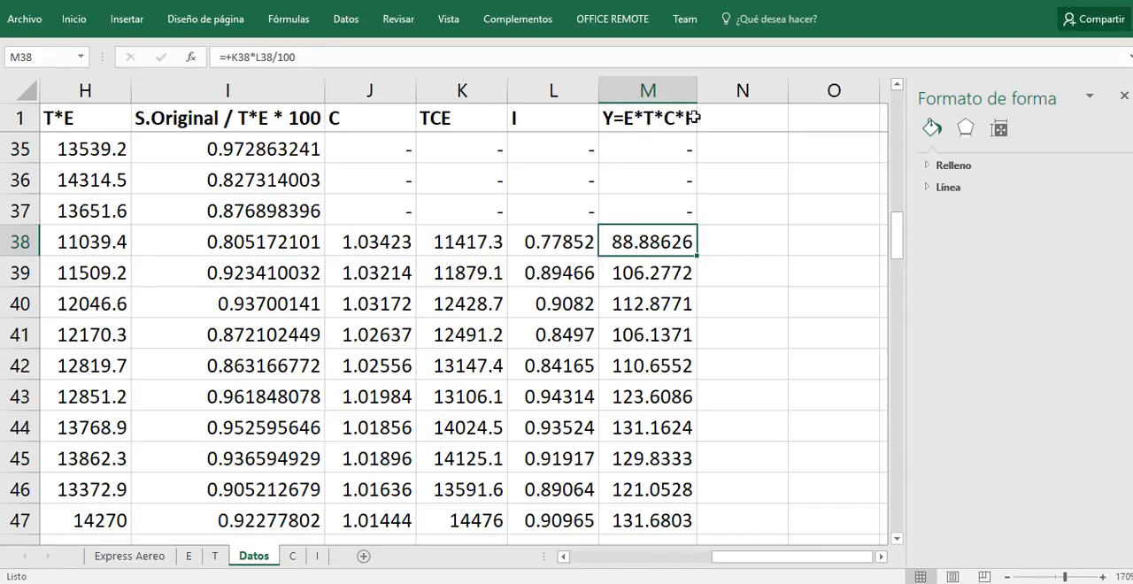
key(F2)
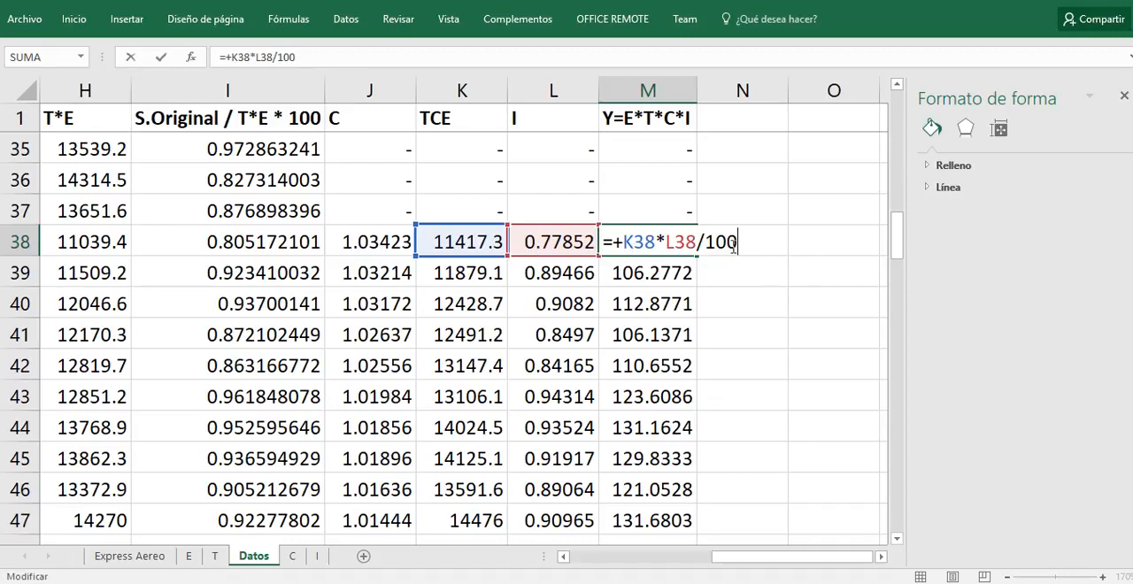
key(ctrl+Return)
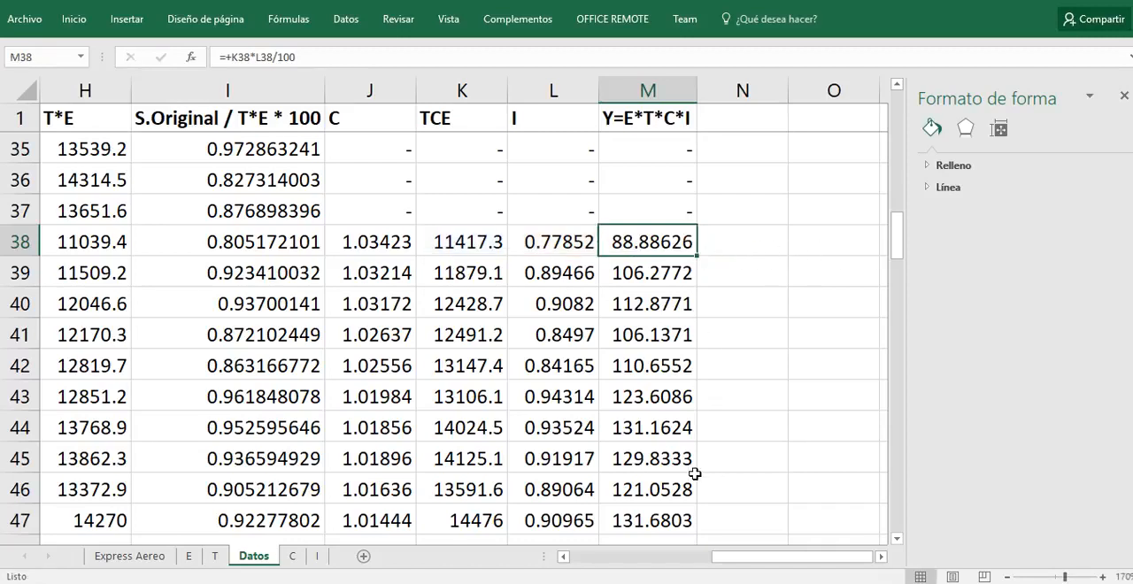
drag(746, 564, 781, 577)
Step: On sheet C, set the chart's vertical axis minimum to 0.93 and maximum to 1.05, and review the cyclical curve
click(292, 556)
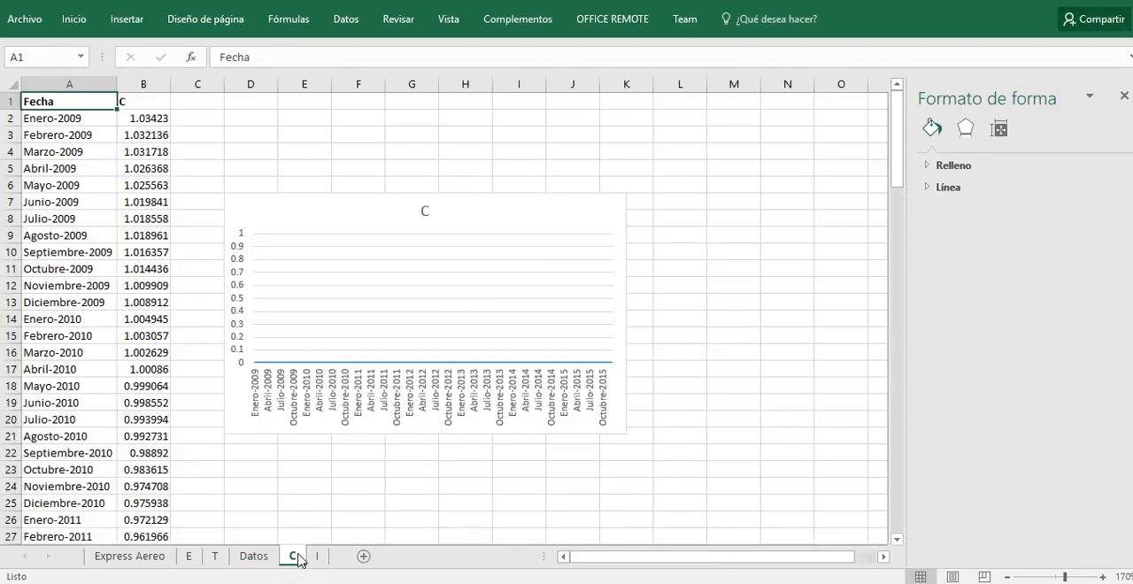
mouse_move(679, 9)
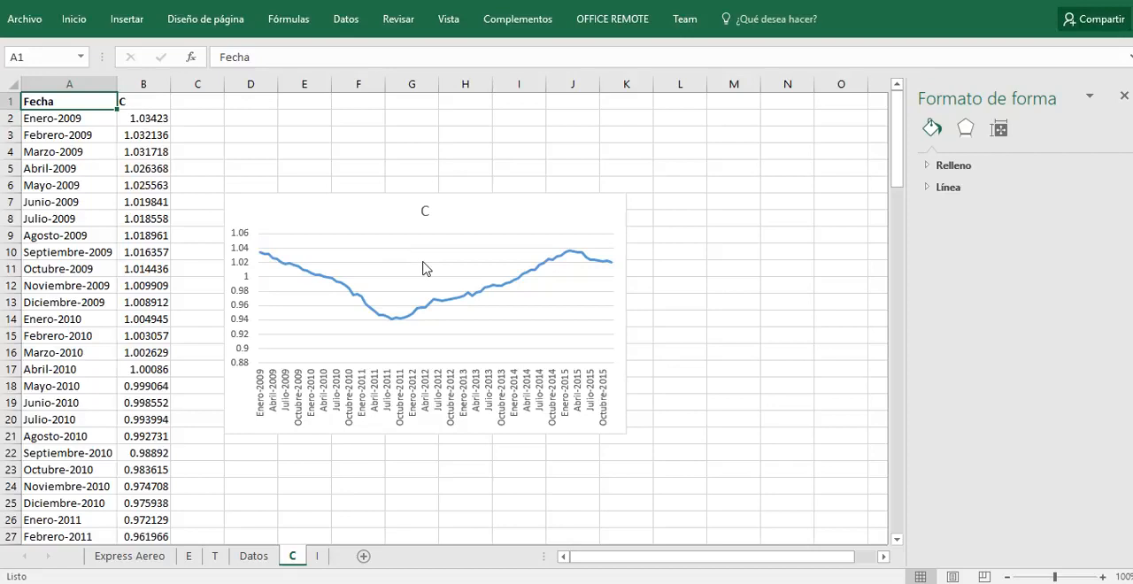
click(248, 319)
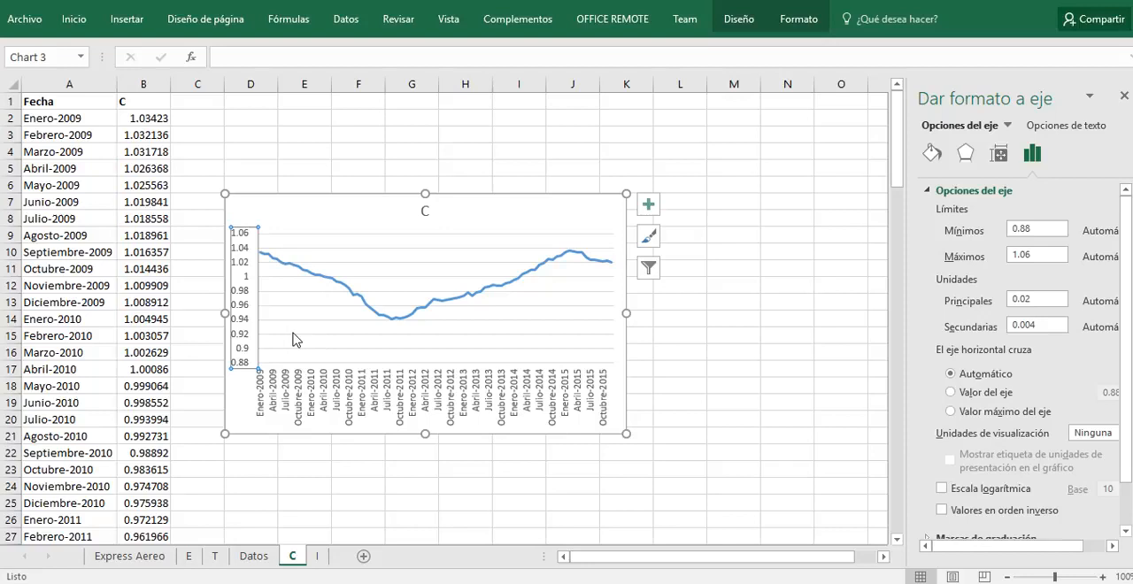
click(1048, 234)
key(BackSpace)
scroll(1072, 398, down, 2)
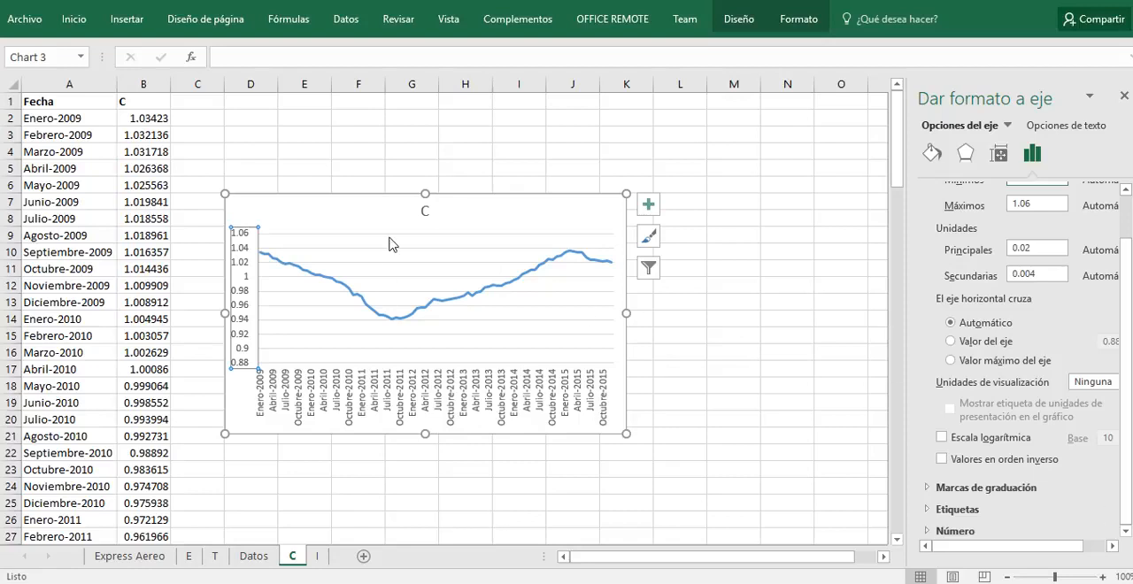
key(Return)
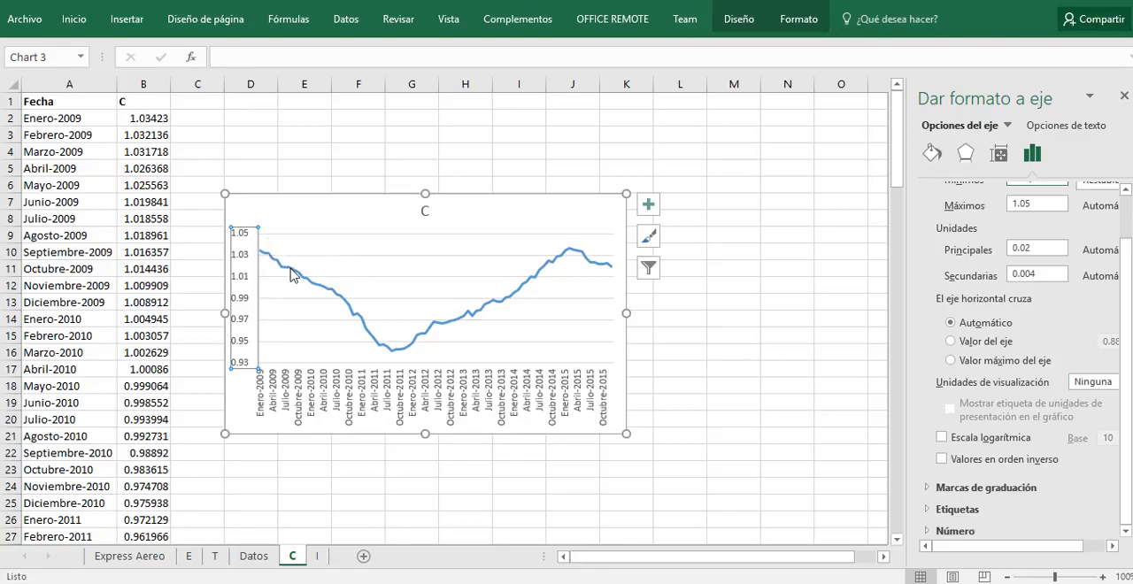
mouse_move(395, 361)
mouse_move(585, 260)
Step: Compare the I column on sheet I with the irregular component formula in L38 on Datos
click(317, 556)
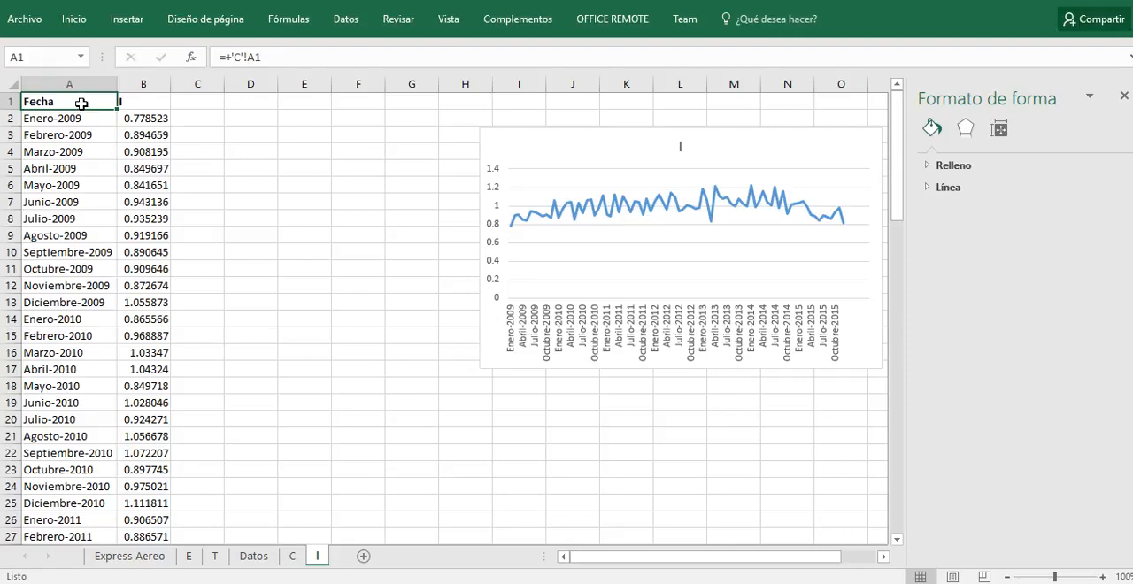
click(140, 103)
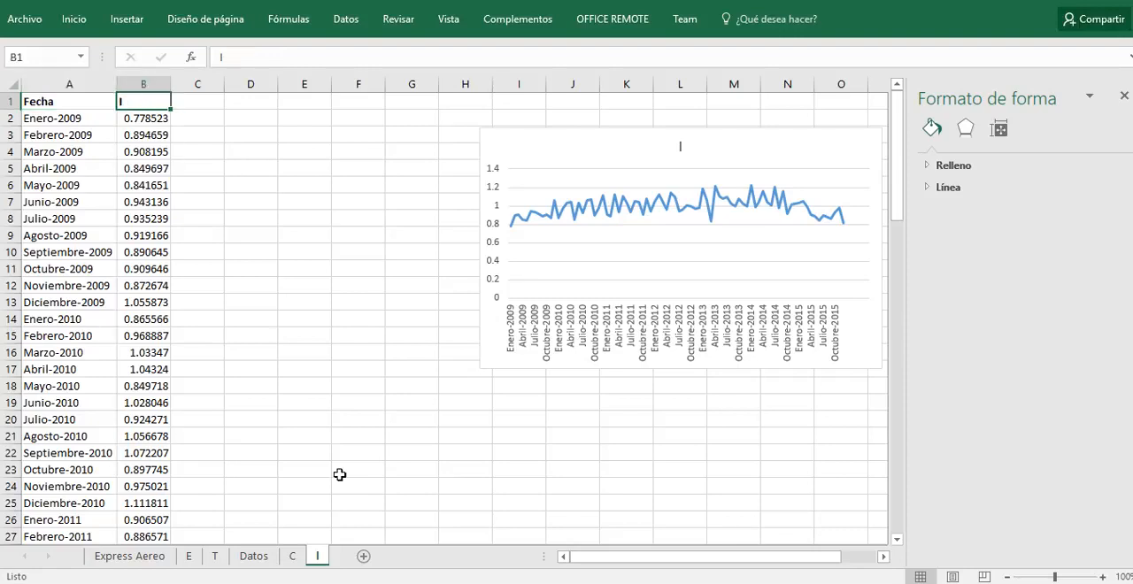
click(256, 555)
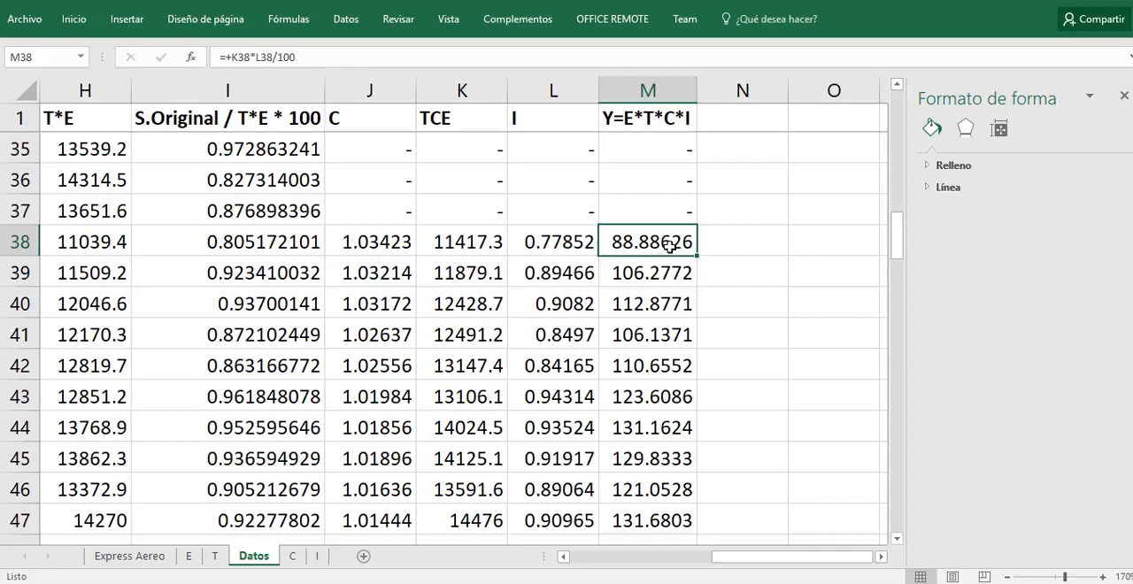
click(585, 253)
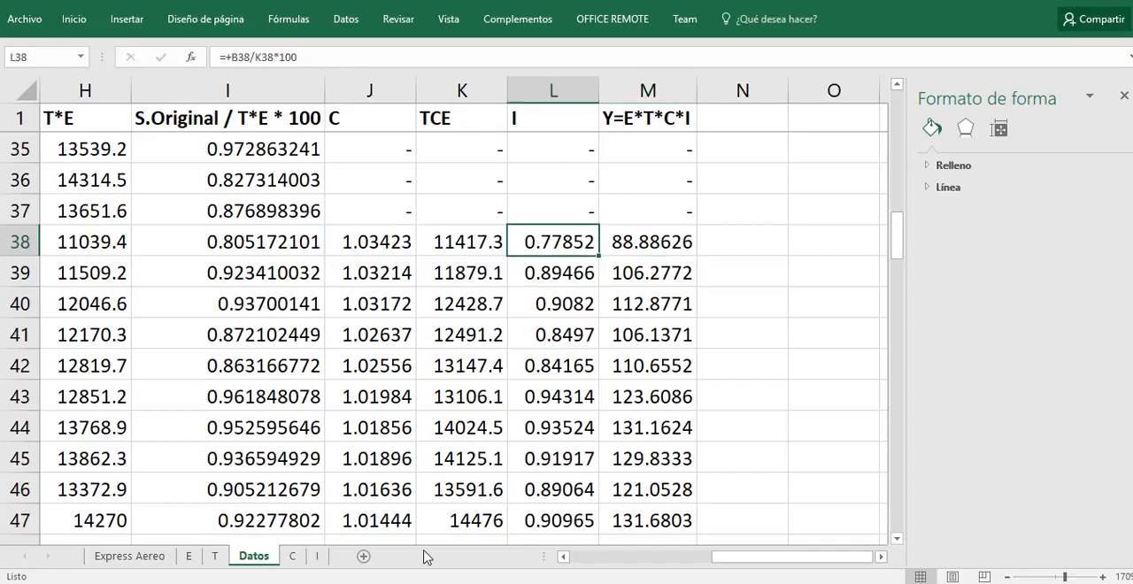
Step: Check which Datos cell feeds B2 on sheet I, going through the other sheets and back to Datos
click(147, 558)
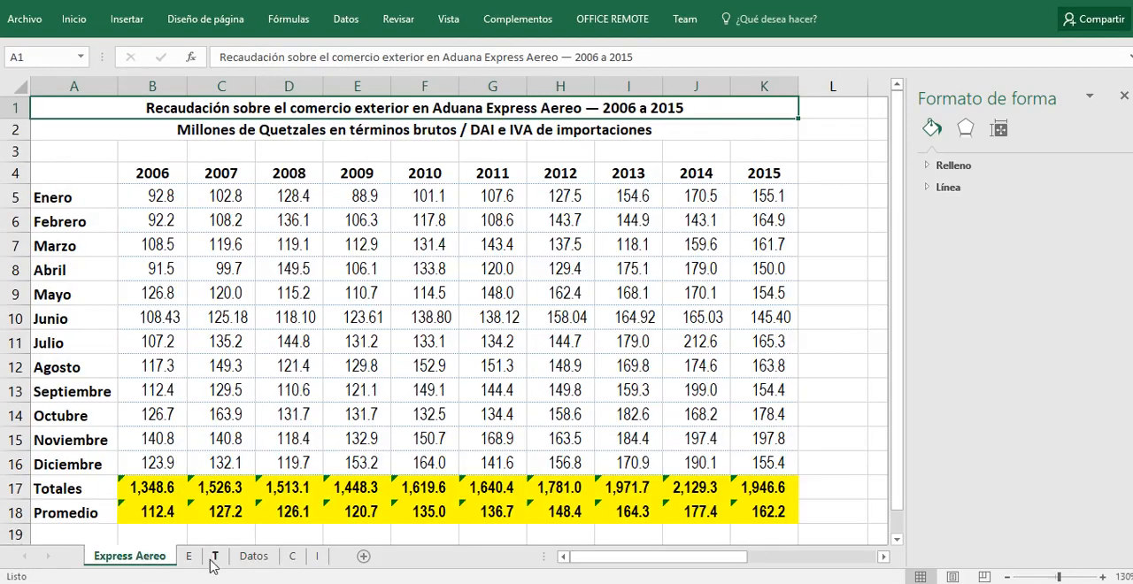
click(296, 558)
click(317, 557)
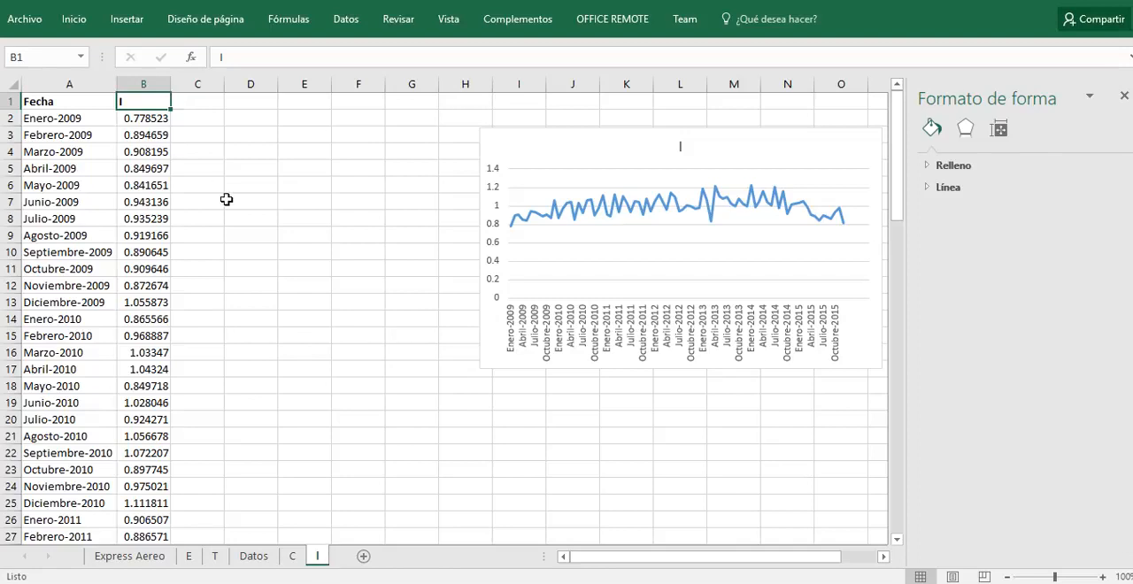
click(141, 115)
click(253, 557)
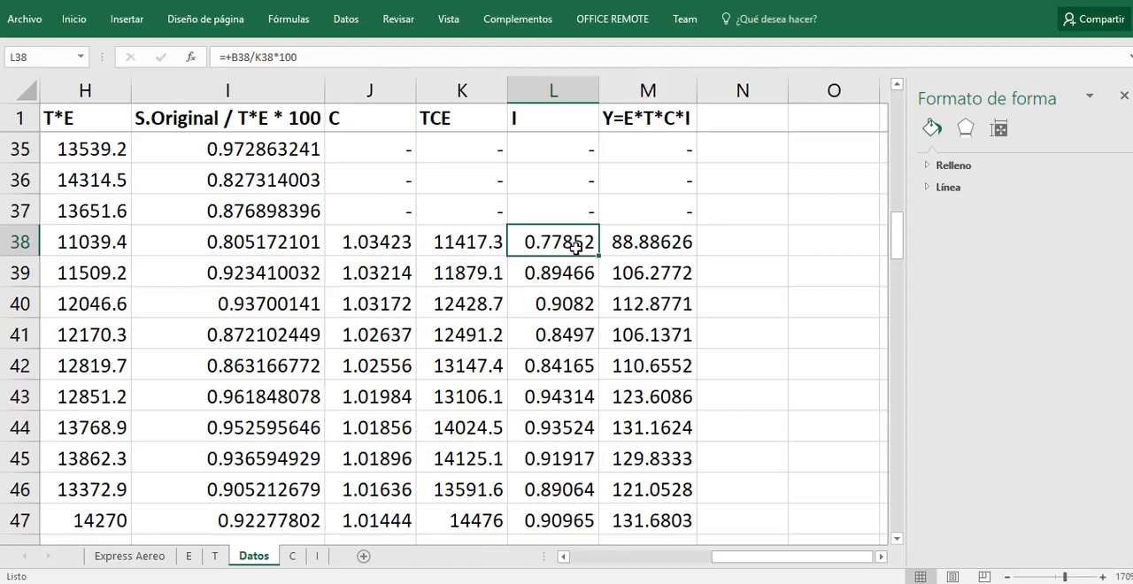
click(292, 555)
click(313, 557)
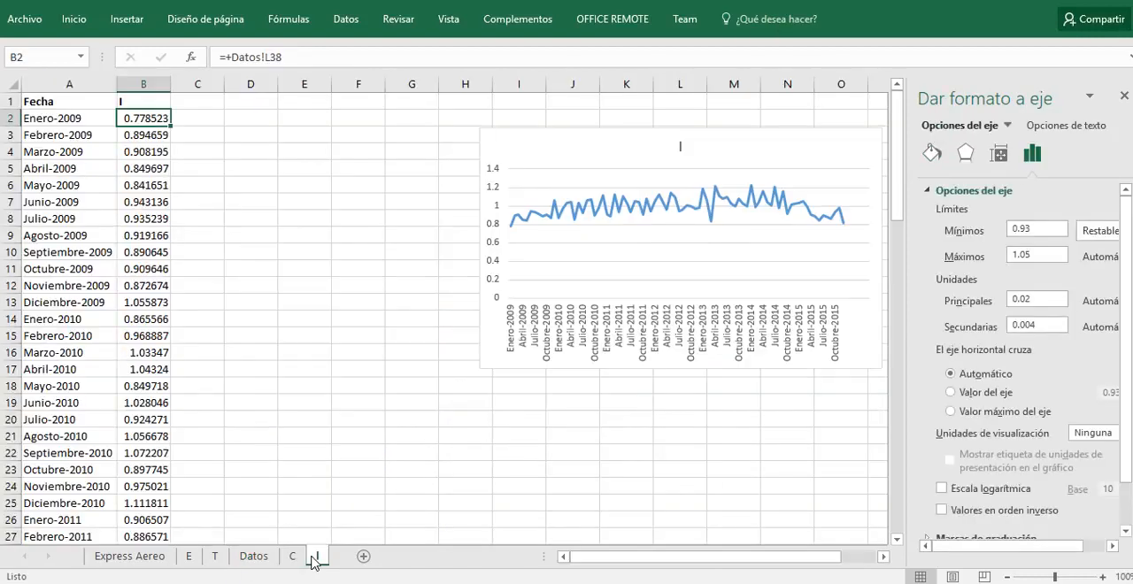
click(261, 556)
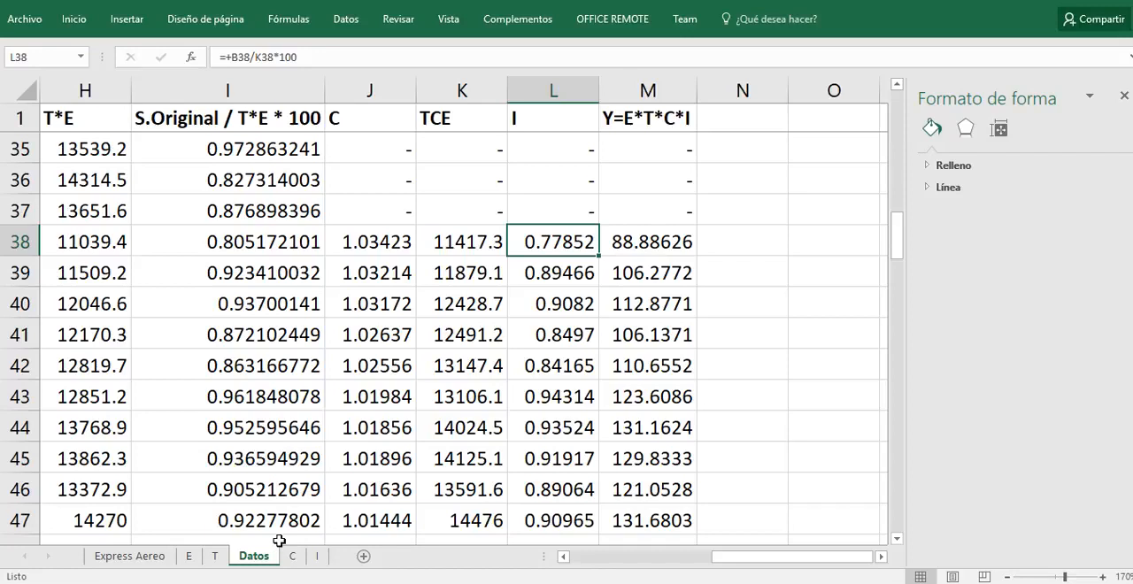
Step: On sheet I, move the irregular component chart closer to the data, spanning about columns E to L
click(317, 557)
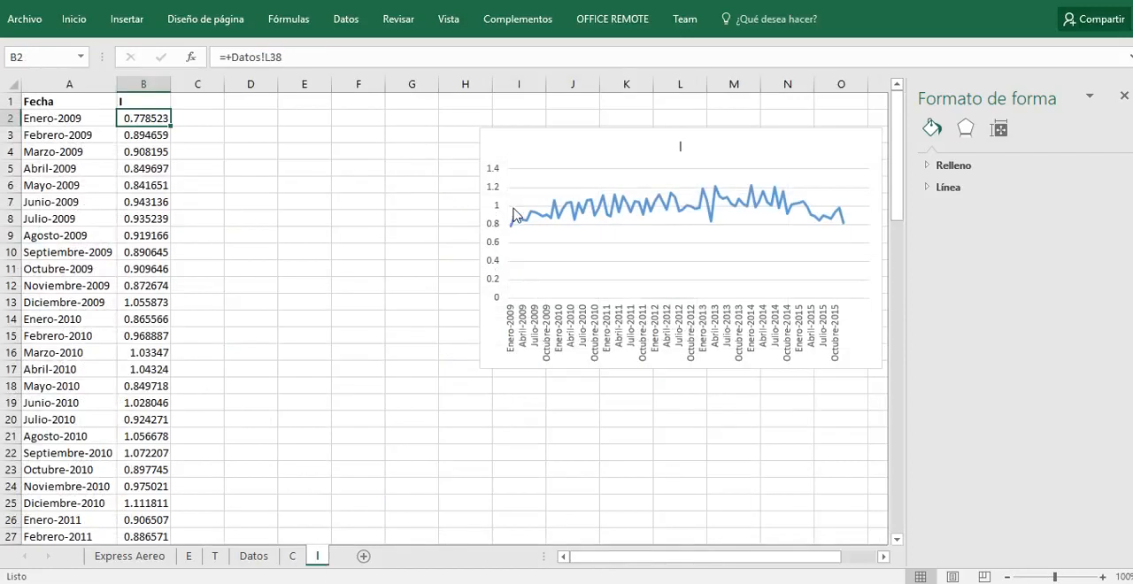
drag(579, 150, 386, 142)
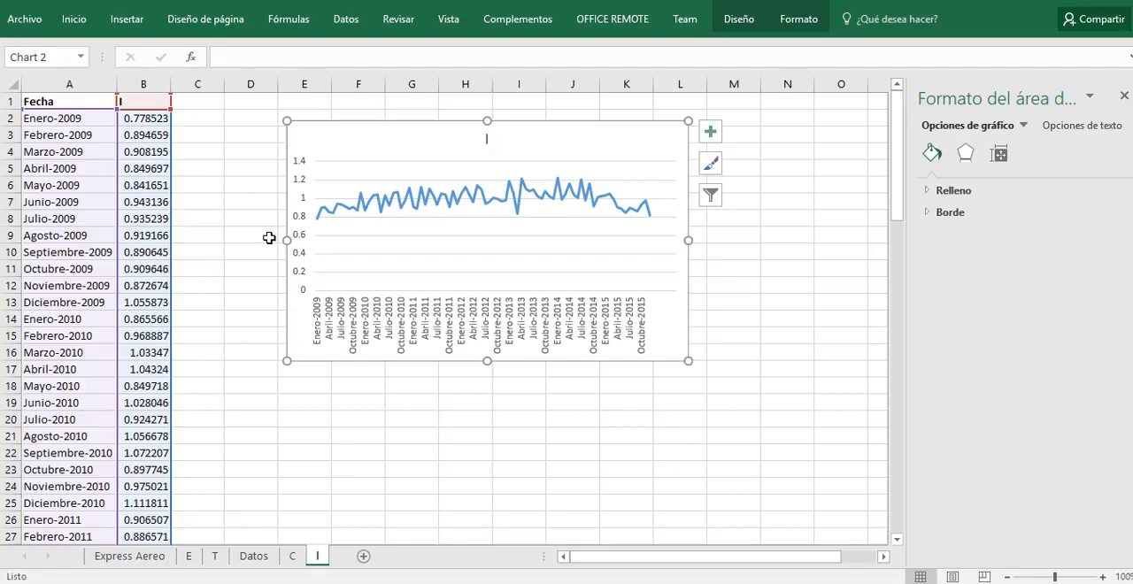
Step: Set the minimum of the irregular component chart's vertical axis to 0.7 on sheet I
click(298, 225)
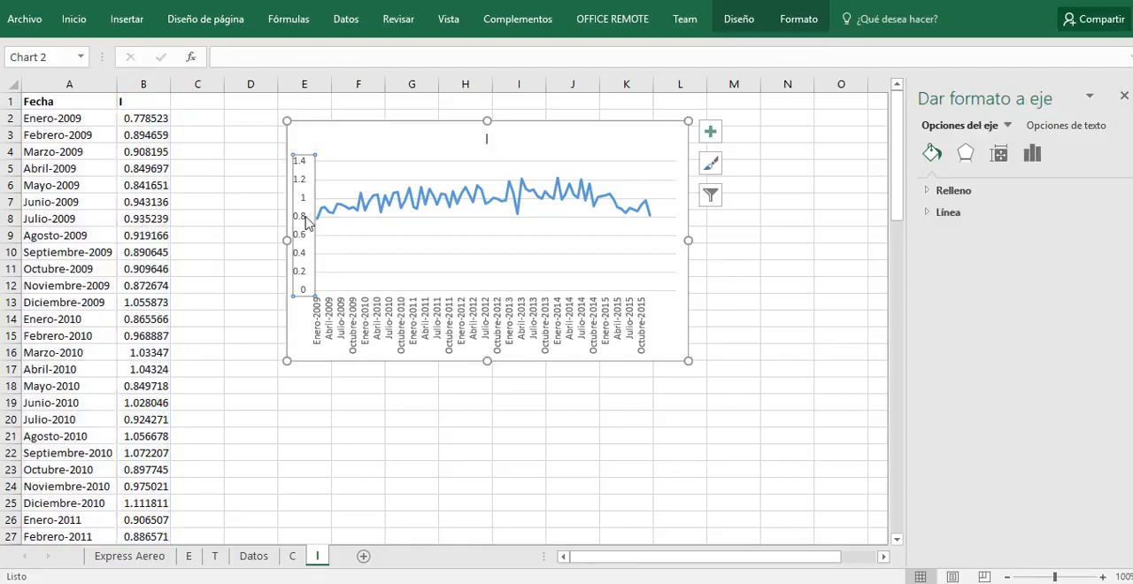
right_click(306, 223)
click(363, 393)
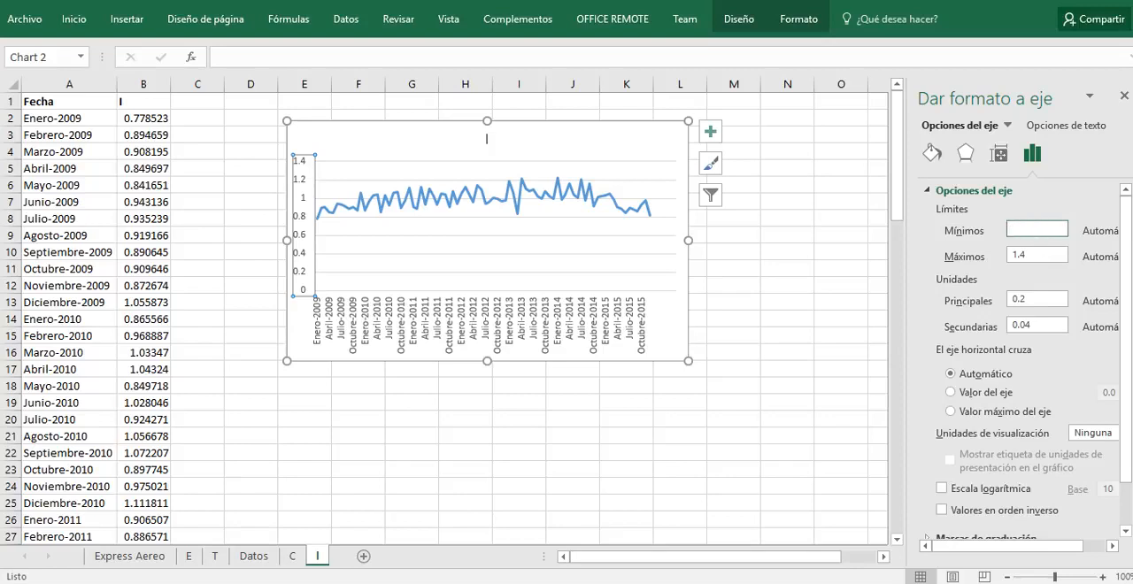
text(0.7)
click(1040, 258)
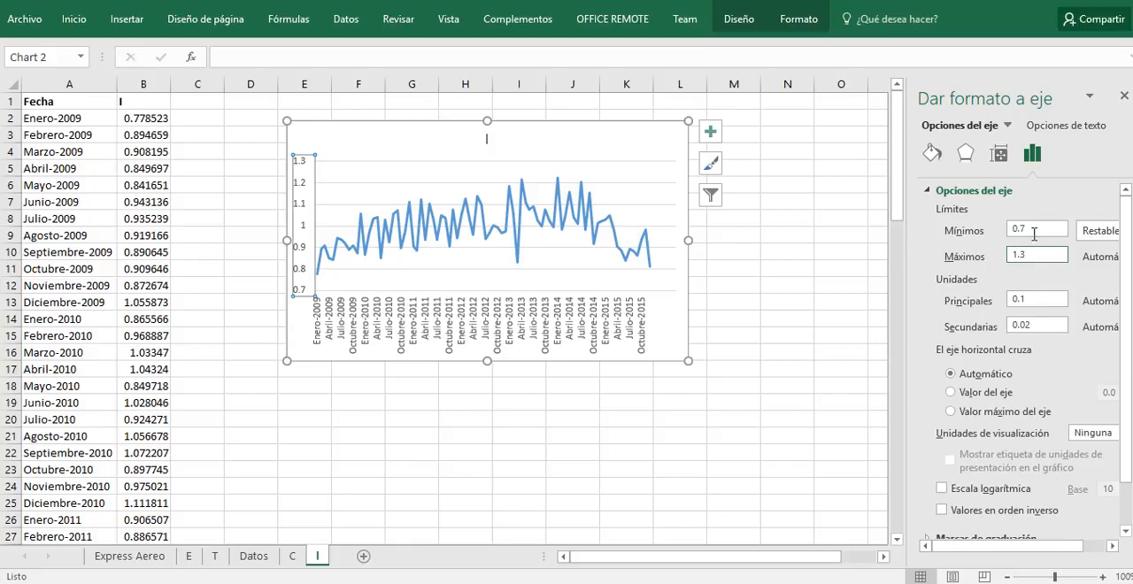
click(1034, 232)
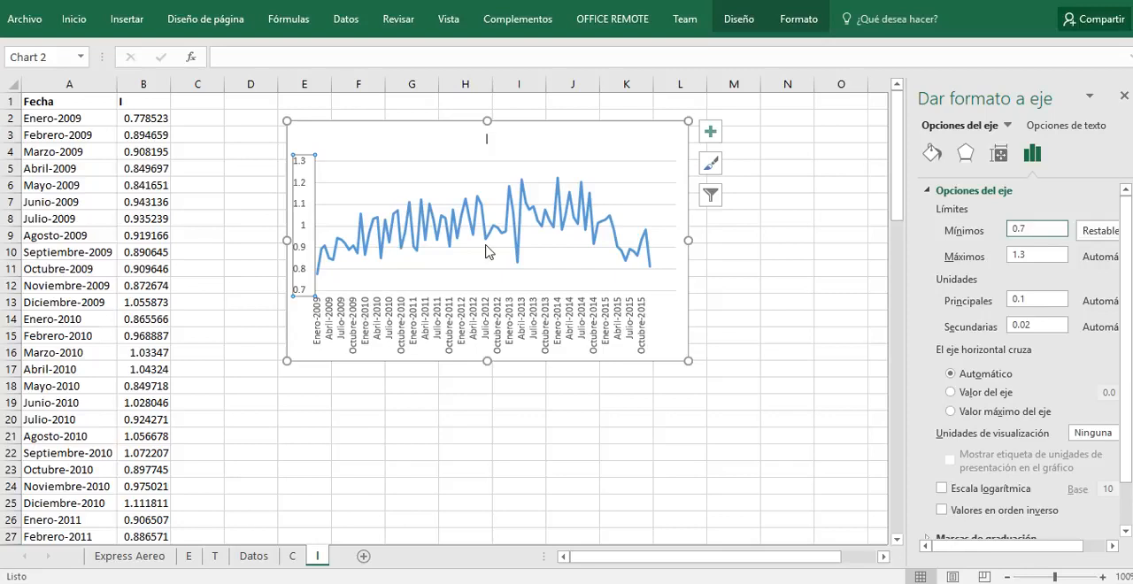
mouse_move(483, 204)
Step: Review the seasonal, trend, cyclical and irregular charts in turn on sheets E, T, C and I
click(187, 558)
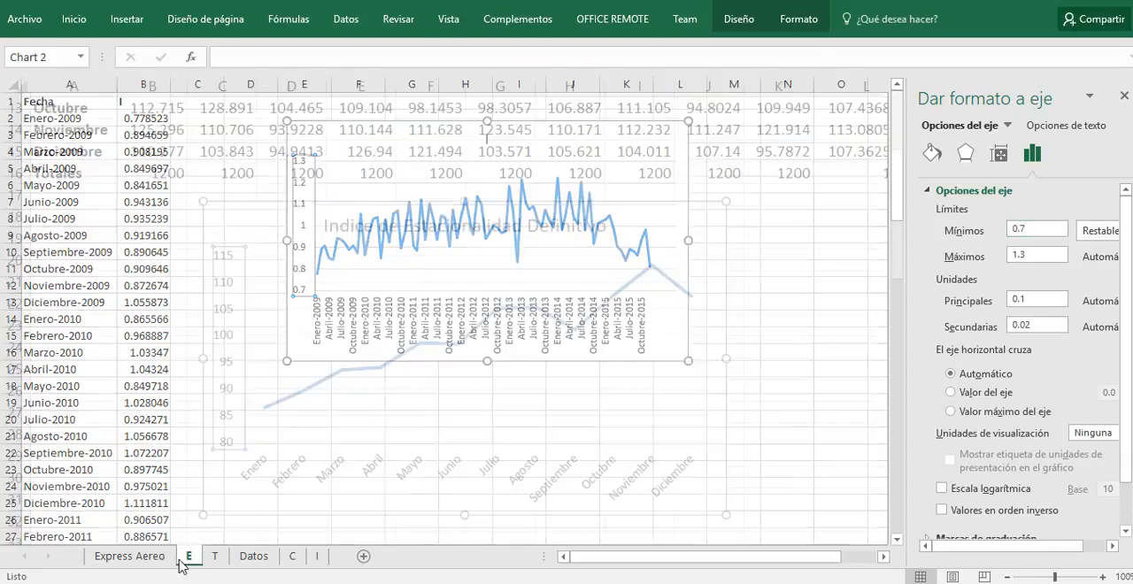
click(214, 557)
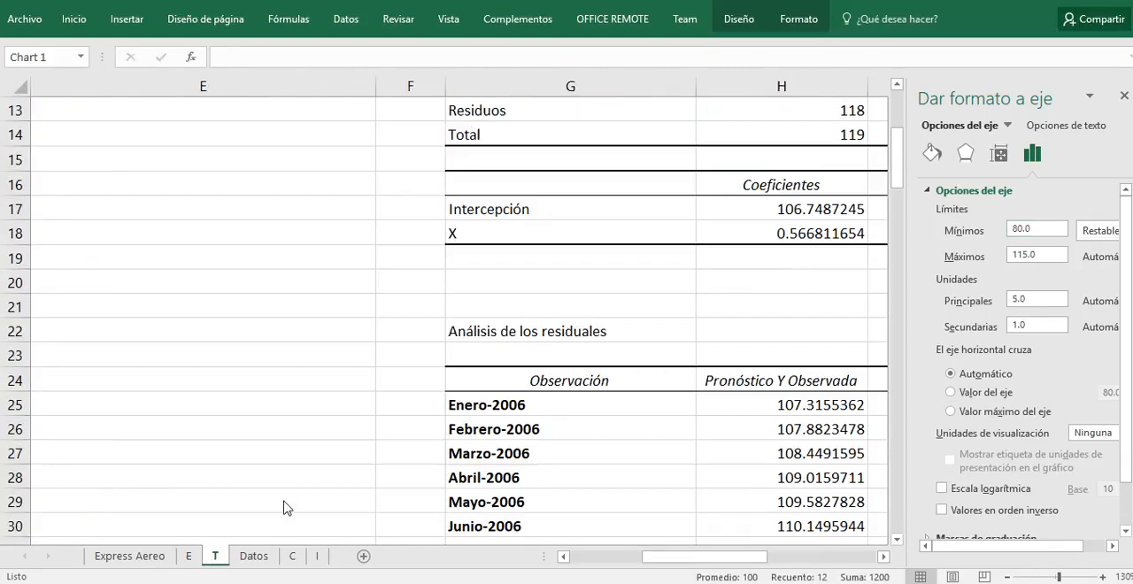
scroll(624, 437, up, 4)
drag(670, 559, 759, 558)
scroll(773, 495, down, 7)
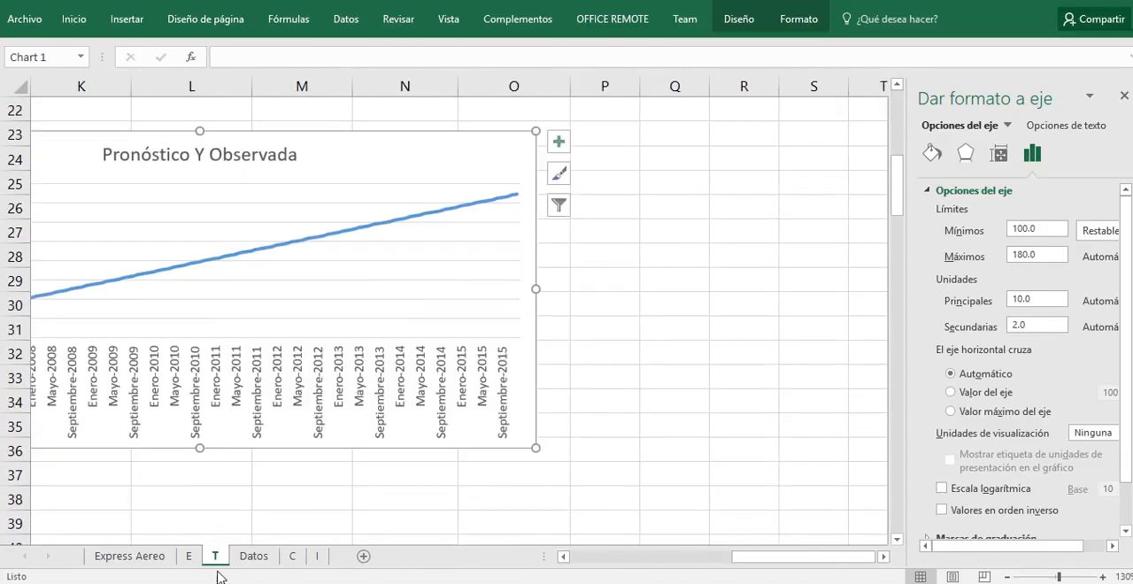
click(292, 557)
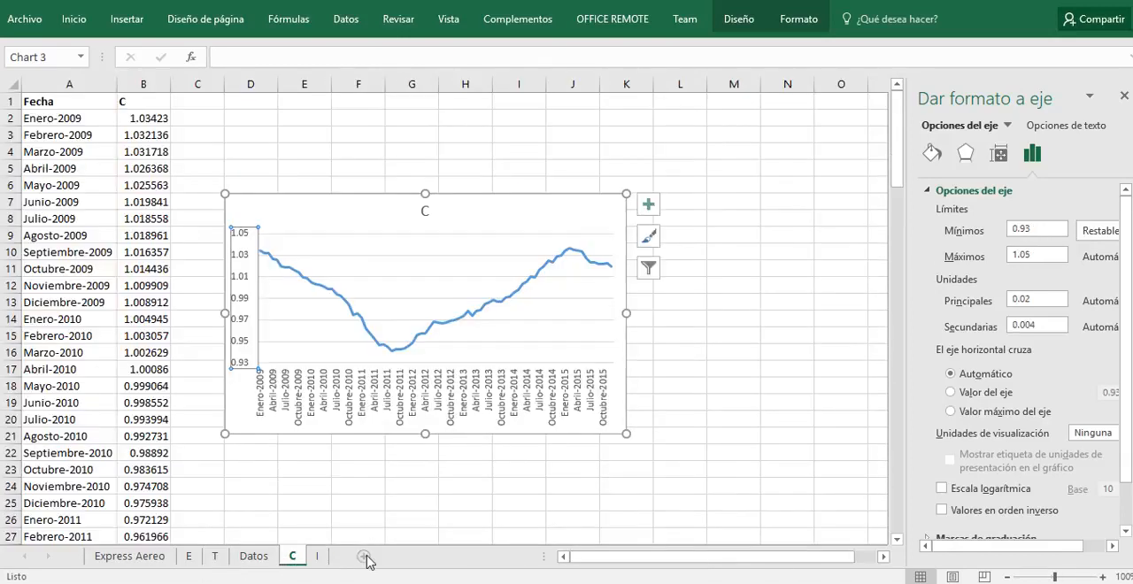
click(321, 557)
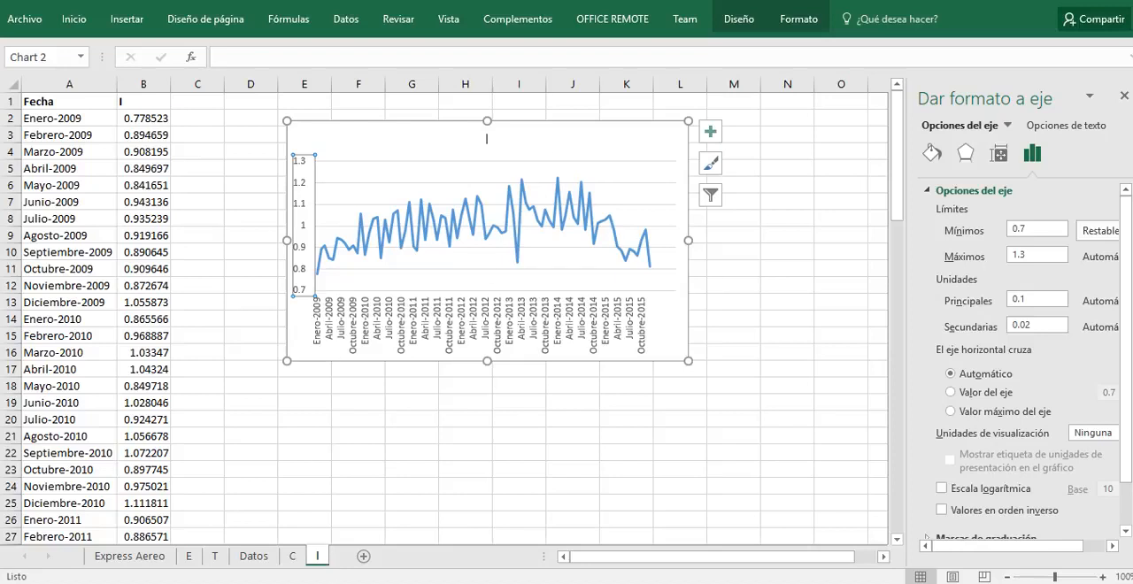
Step: Go through the component charts again from sheet E to sheet I, examining the peaks and dips of the irregular curve
click(189, 556)
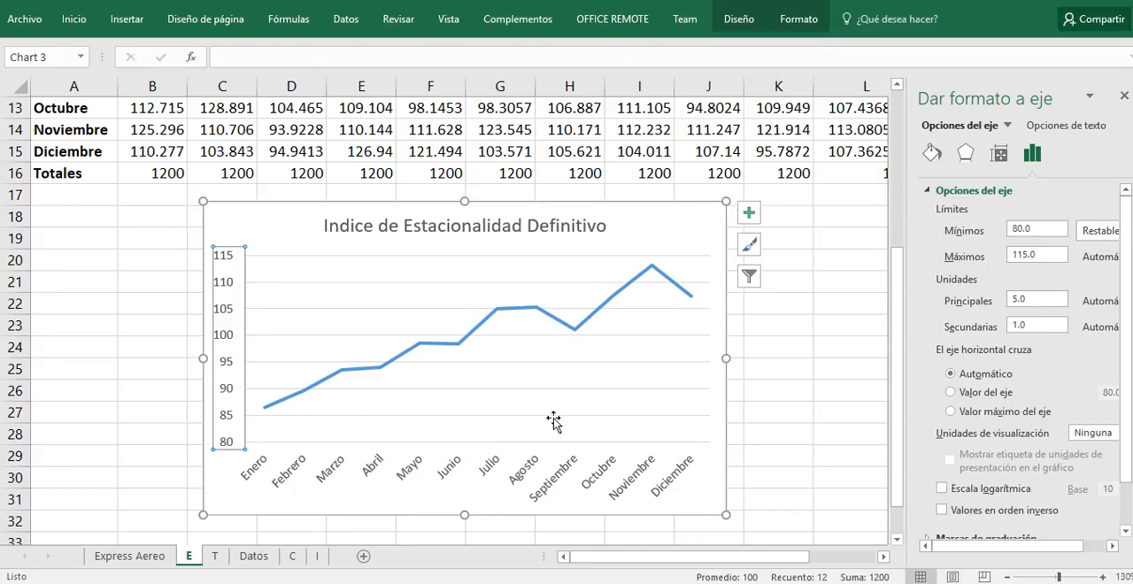
click(214, 555)
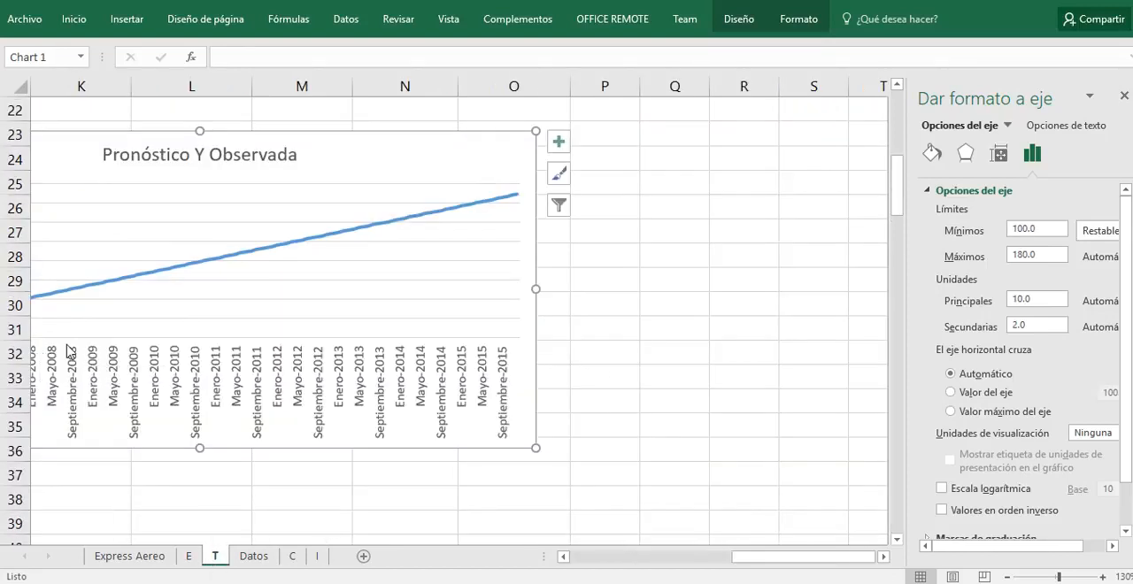
click(292, 556)
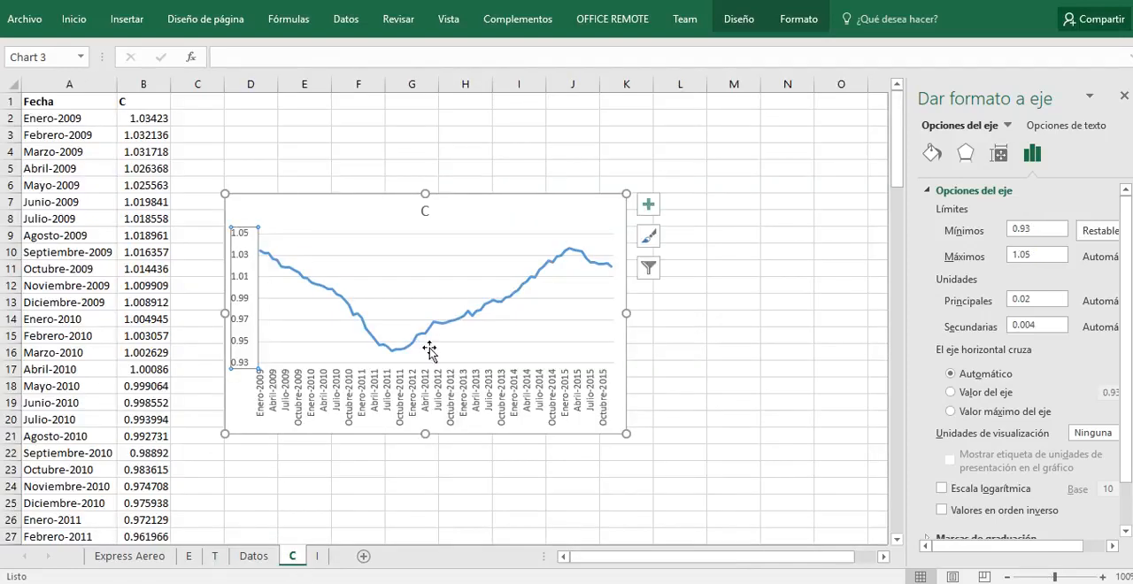
click(321, 558)
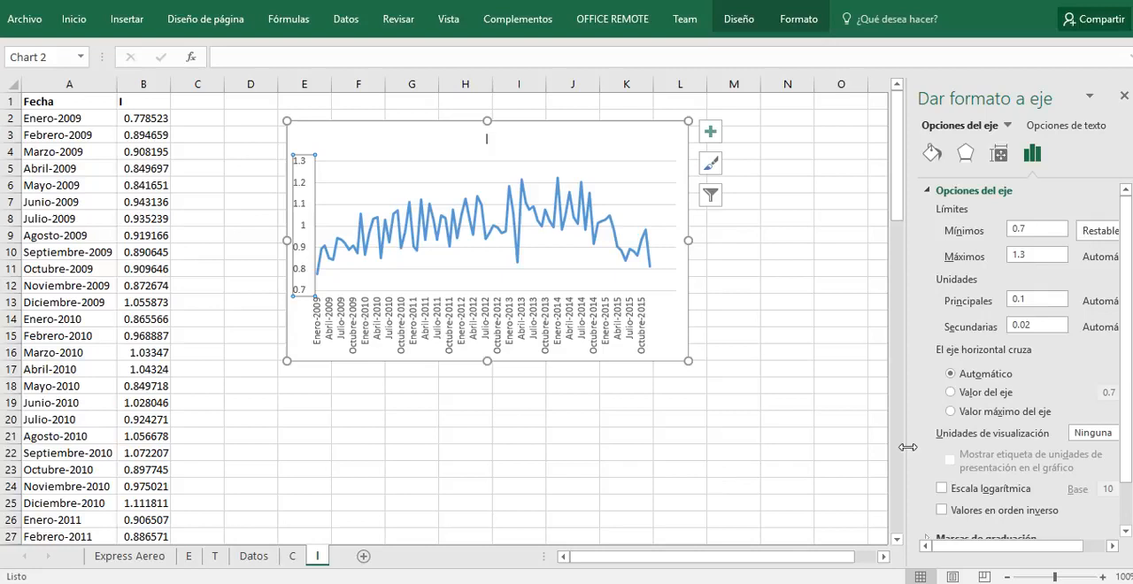
mouse_move(558, 226)
mouse_move(522, 267)
Step: View the Express Aereo data, switch to the Ejercicio 10 workbook to examine the Alta Verapaz revenue table, and return to Express Aereo
click(103, 571)
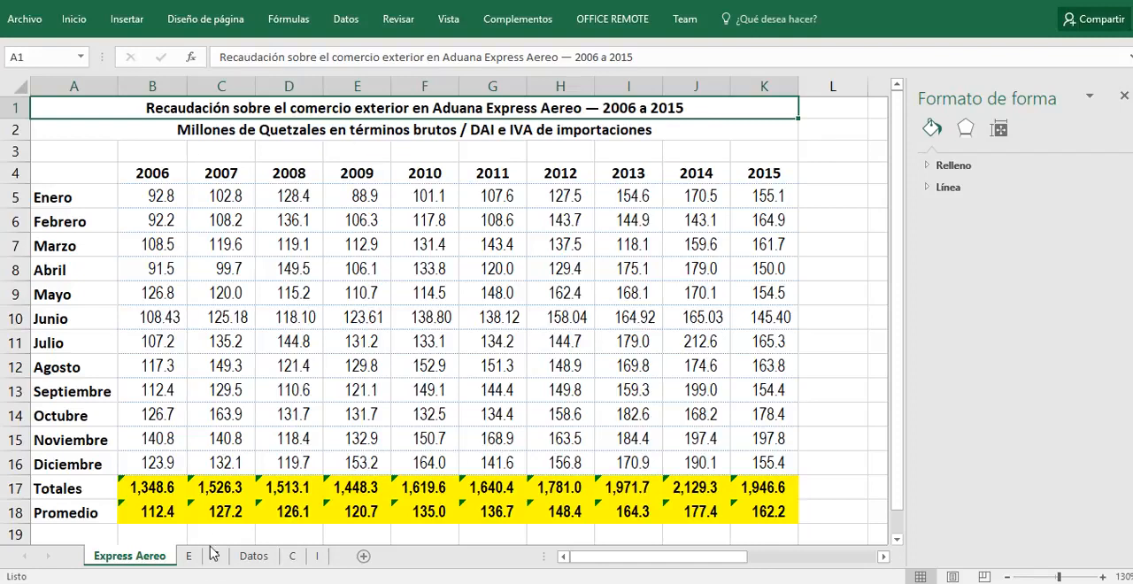
key(super)
mouse_move(389, 583)
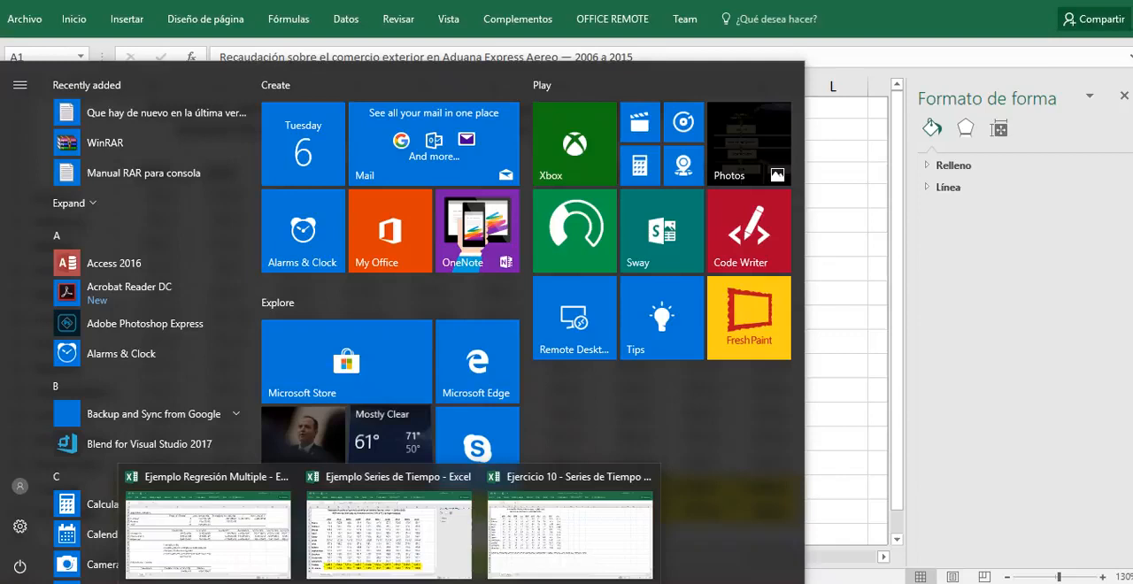
click(579, 489)
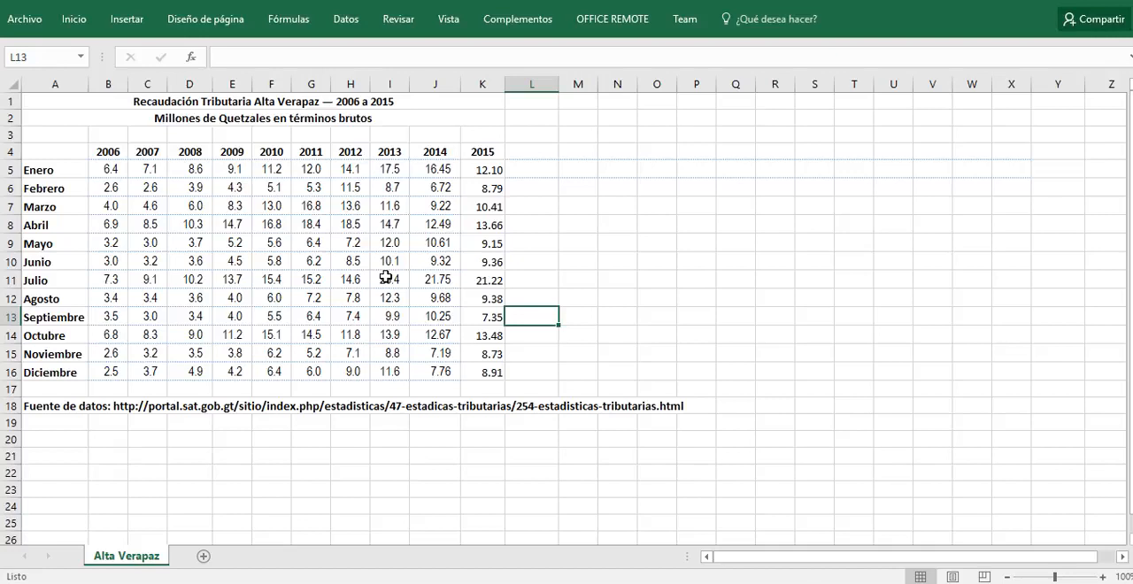
click(1048, 1)
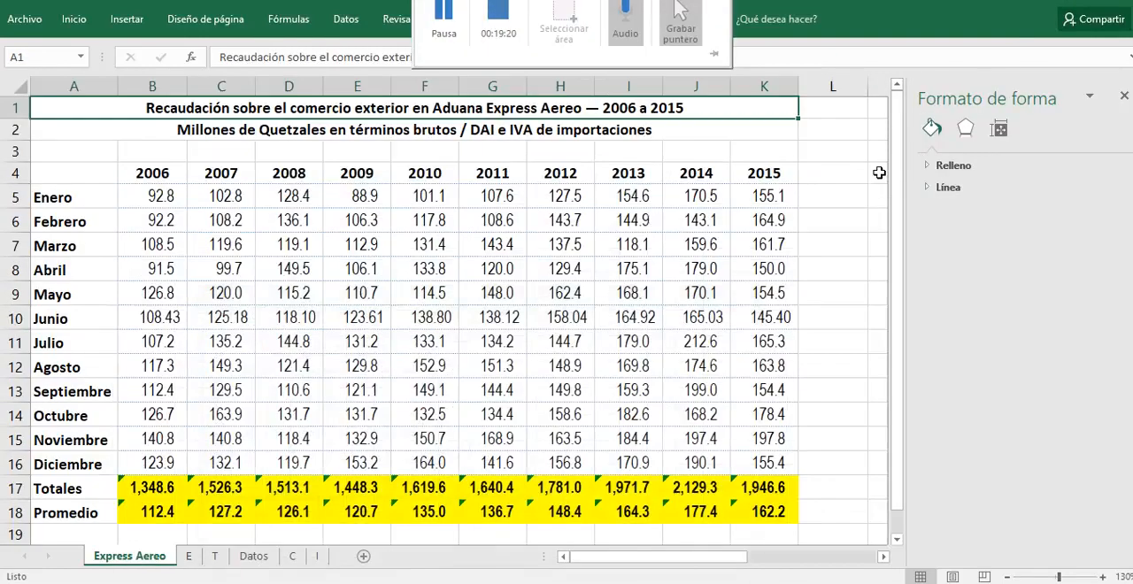
Step: Check the formula behind the 2006 total on Express Aereo, and review the charts on sheets E and T
click(180, 492)
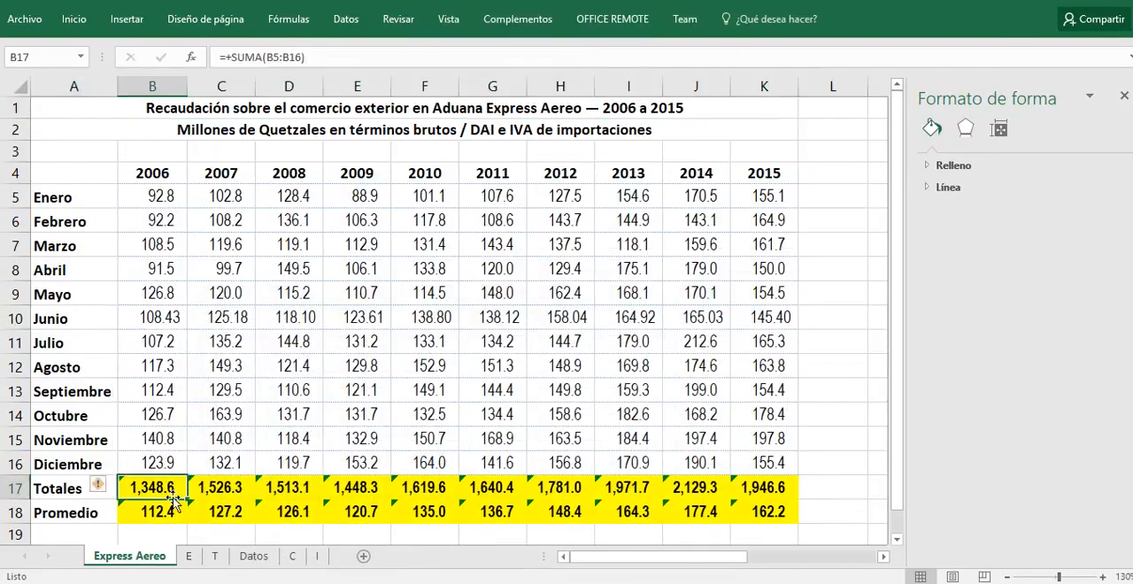
click(189, 558)
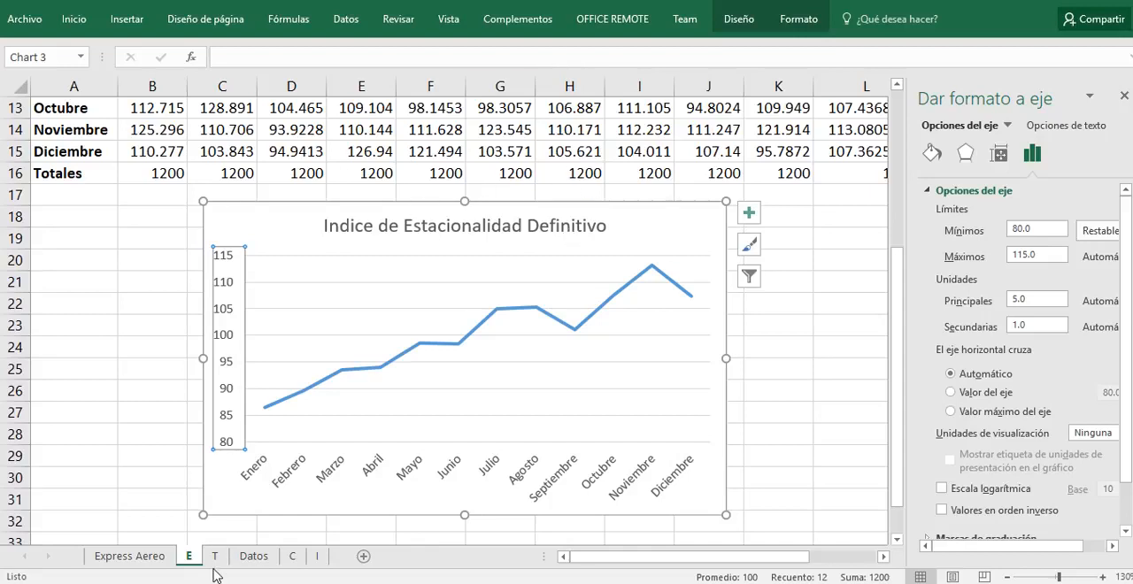
click(215, 557)
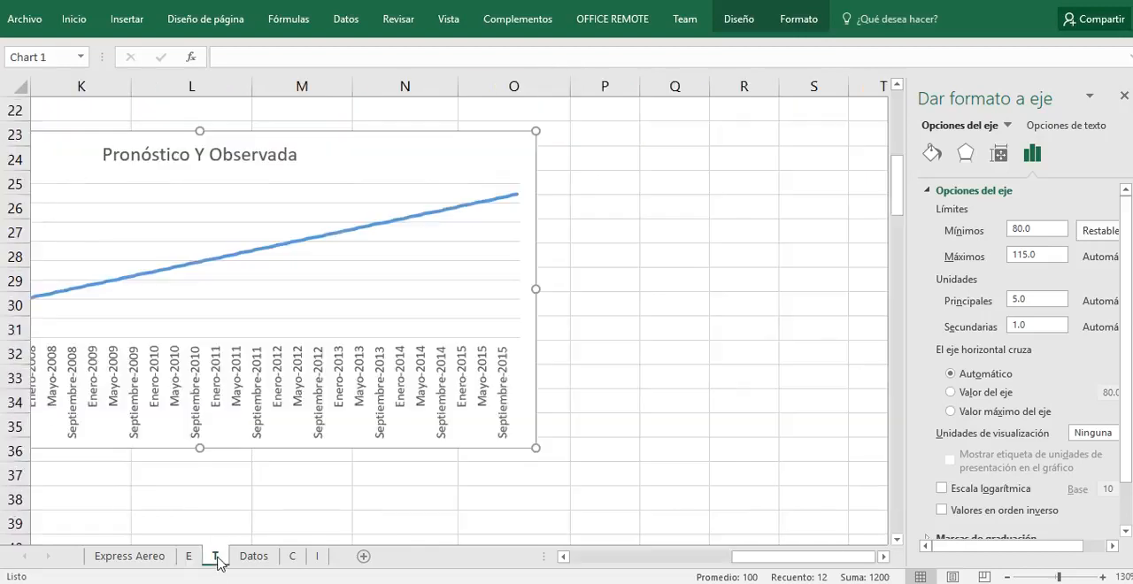
Step: On sheet T, check the source of the Enero-2006 Y Observada value and examine the regression summary and forecast column
click(564, 556)
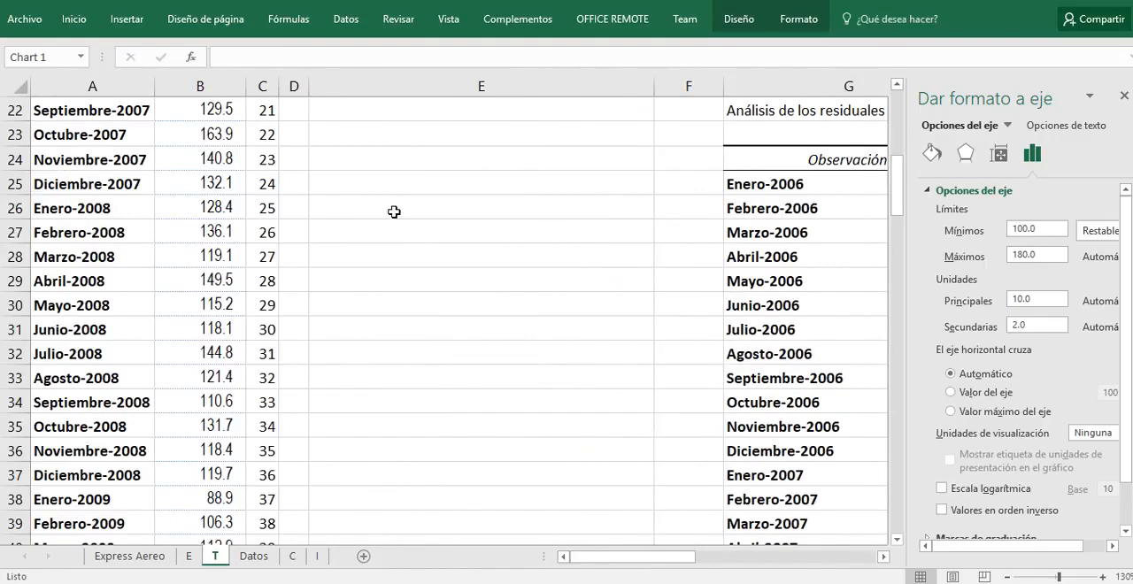
scroll(298, 278, up, 7)
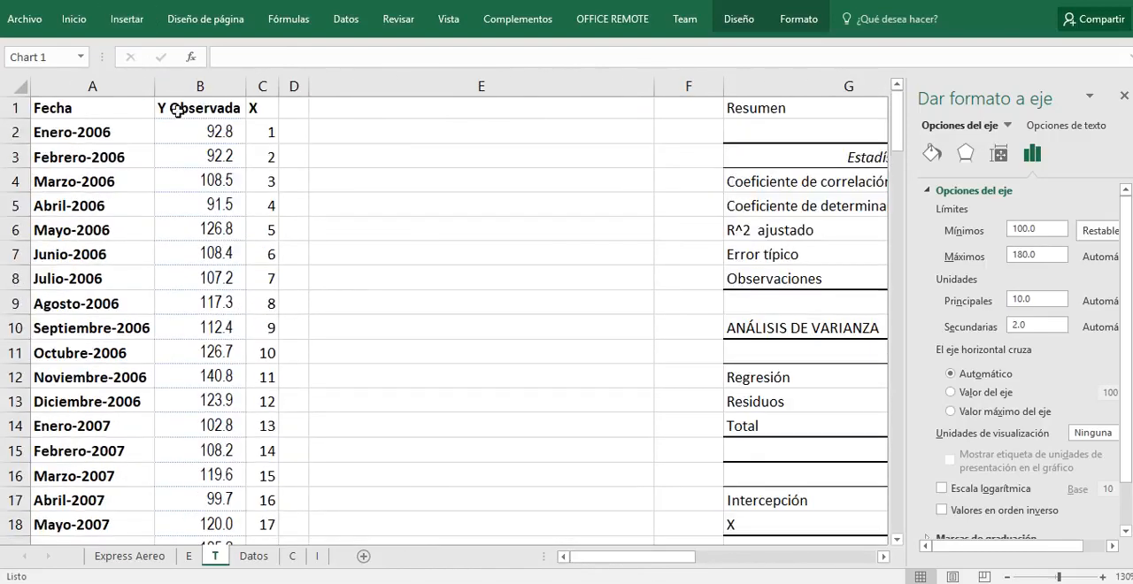
click(180, 129)
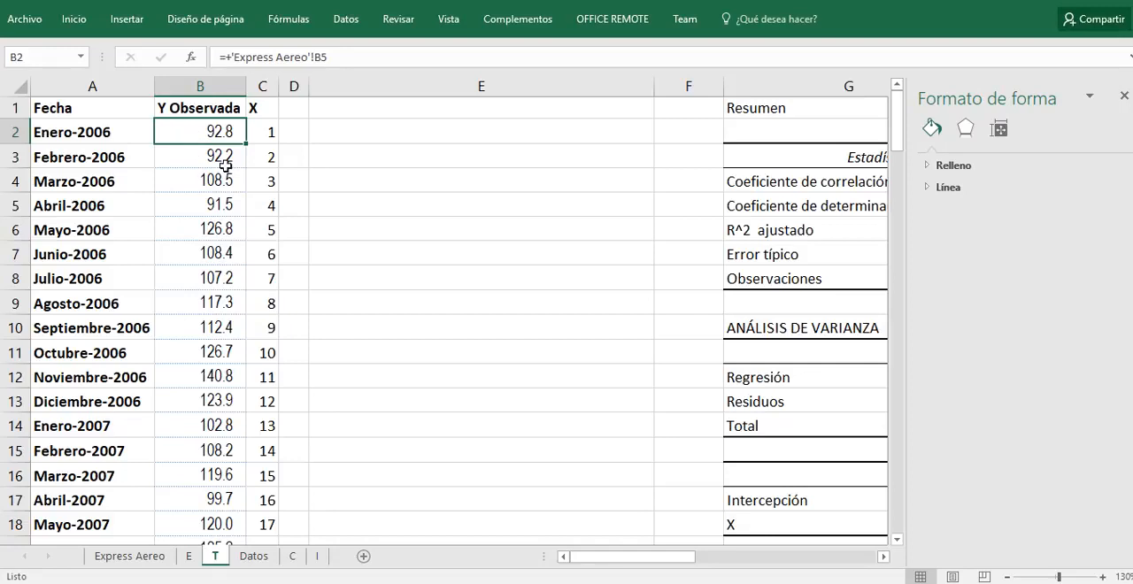
click(759, 176)
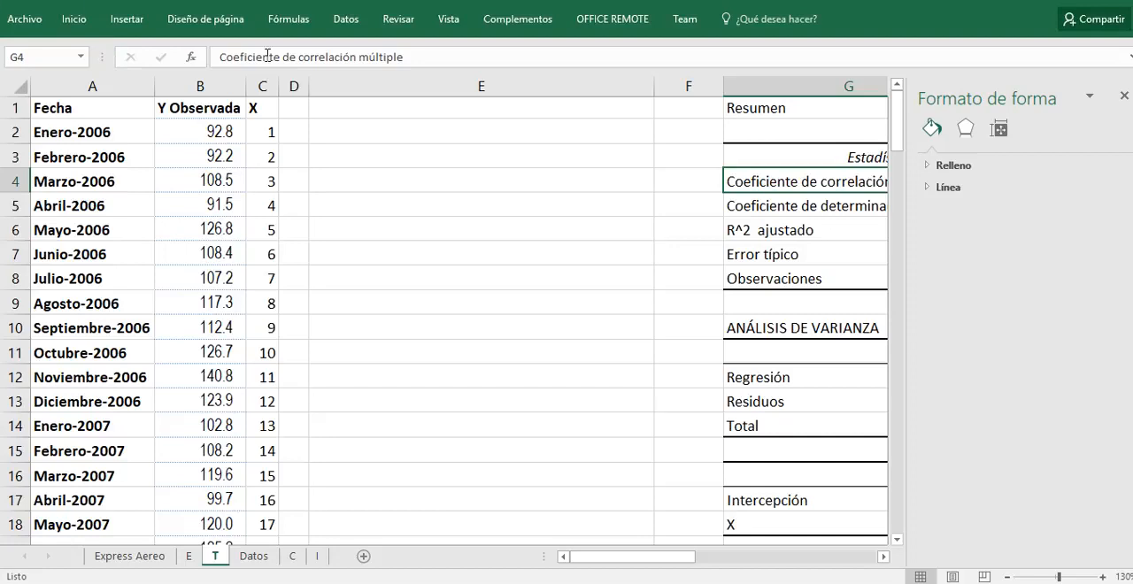
click(811, 105)
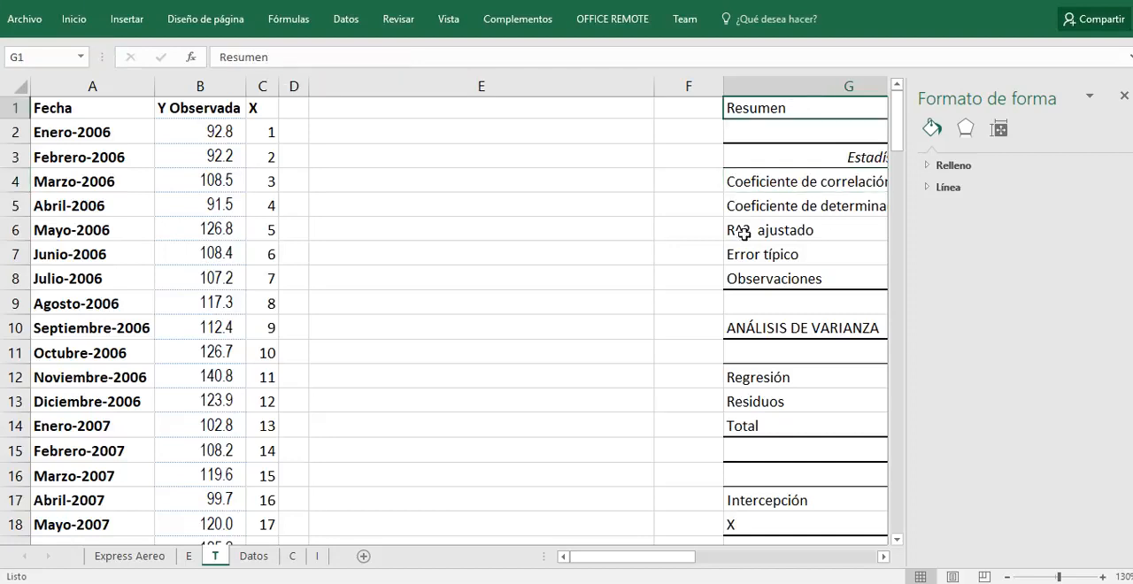
drag(607, 565, 665, 561)
scroll(726, 379, down, 8)
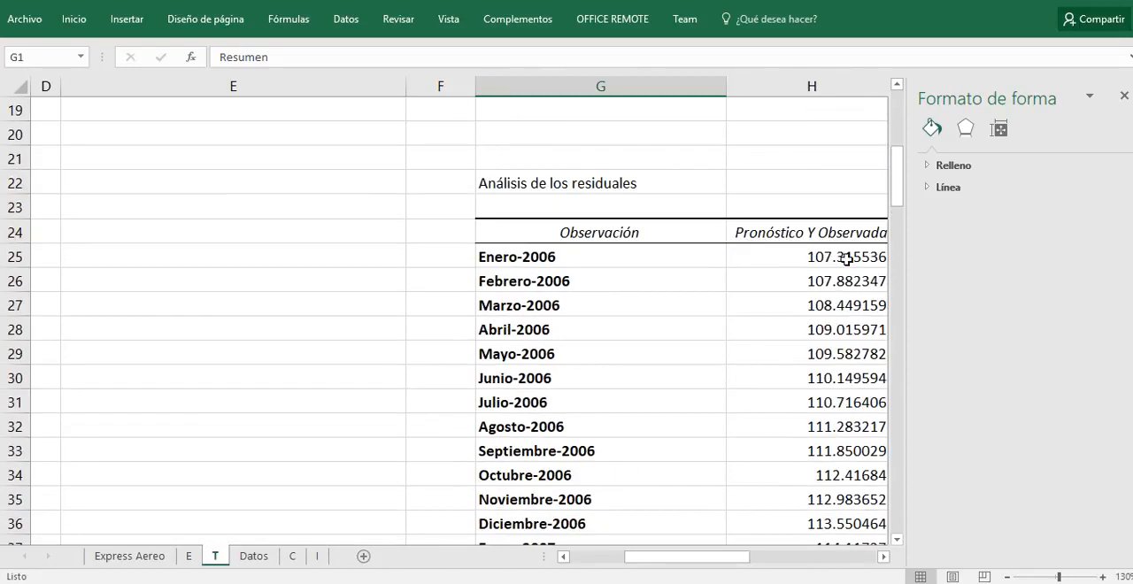
Step: Review the cyclical chart on sheet C and the irregular chart on sheet I
key(ctrl+Page_Down)
click(293, 556)
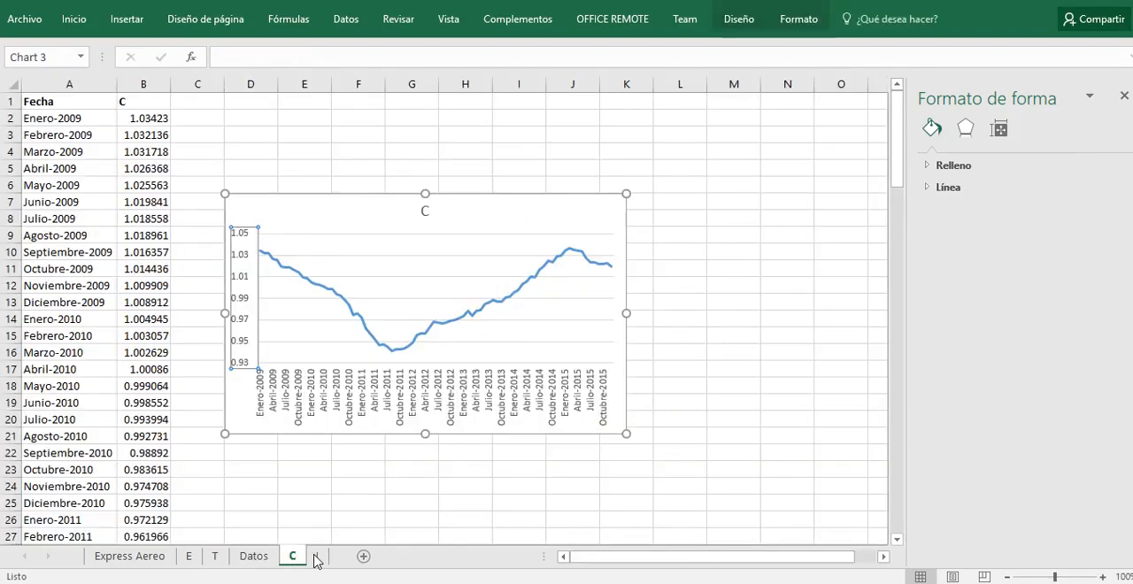
click(317, 556)
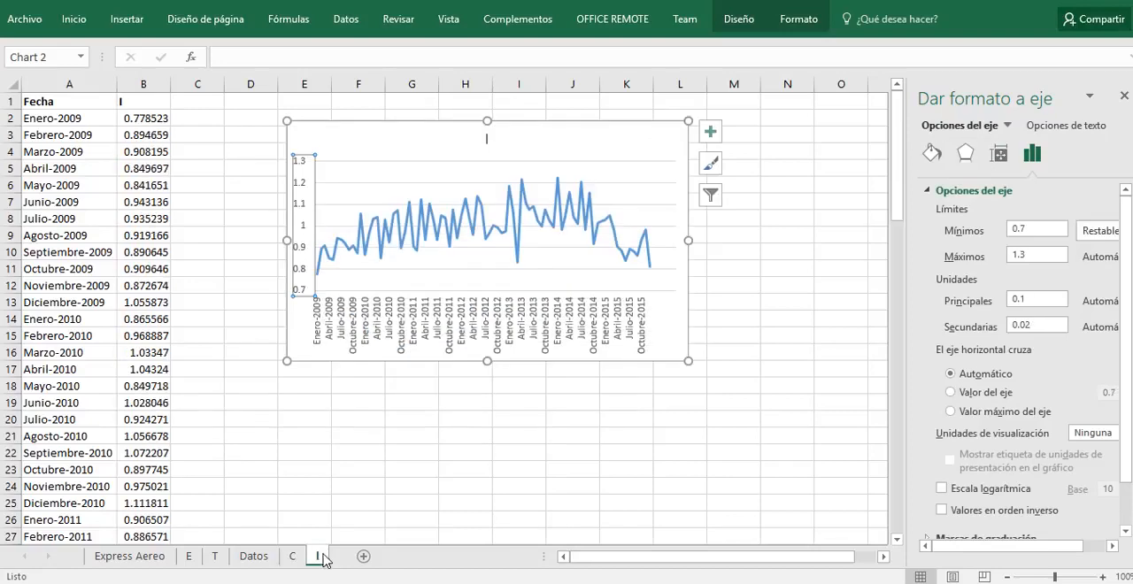
Step: Recap the whole analysis, from the Express Aereo table through the seasonal index, trend, cyclical and irregular charts
click(135, 556)
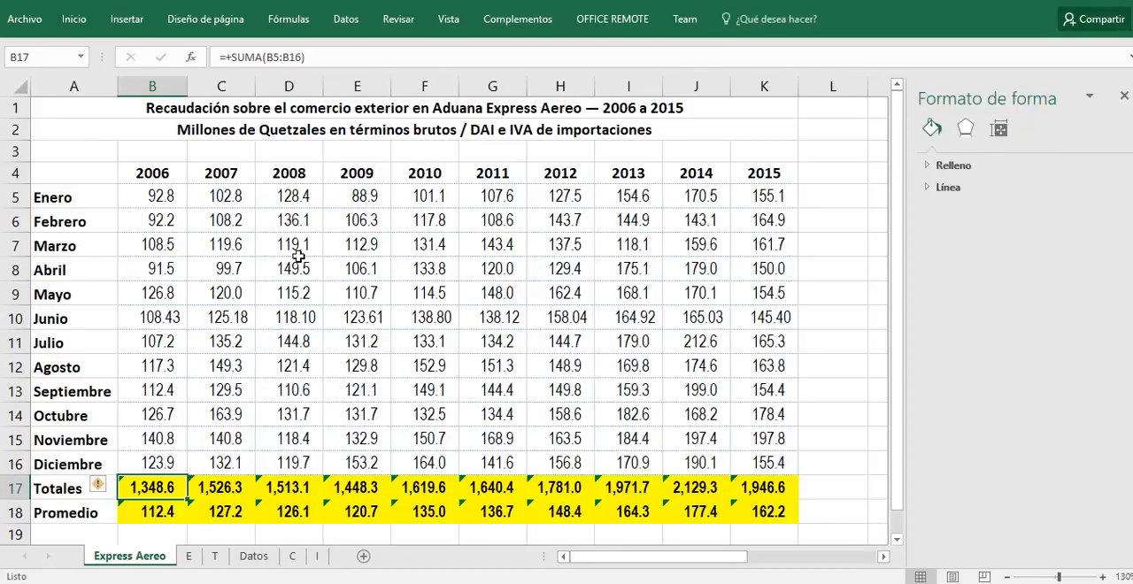
click(188, 558)
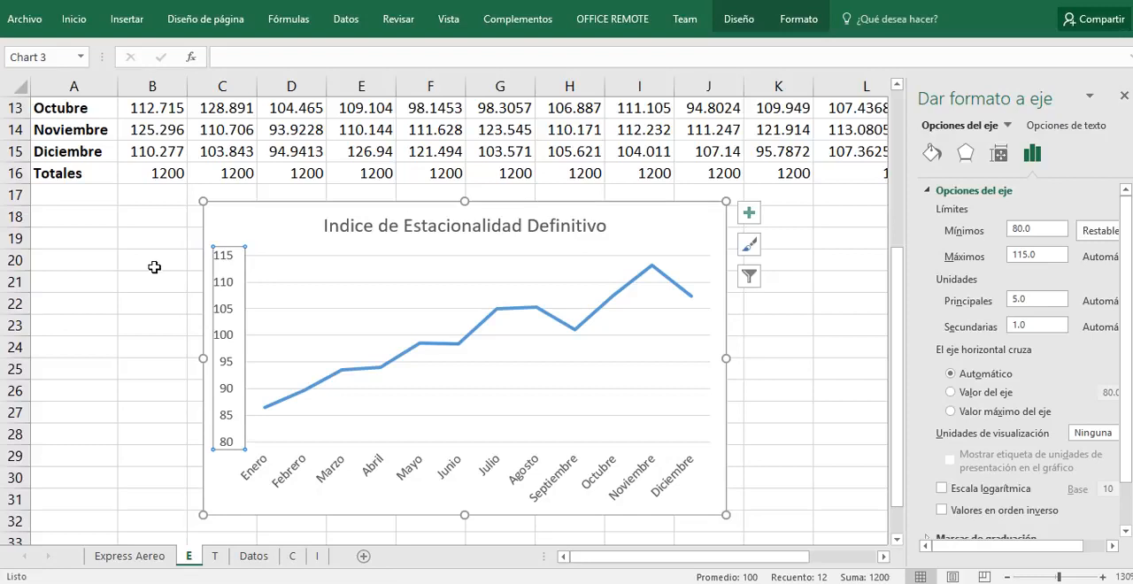
click(214, 555)
scroll(461, 524, down, 1)
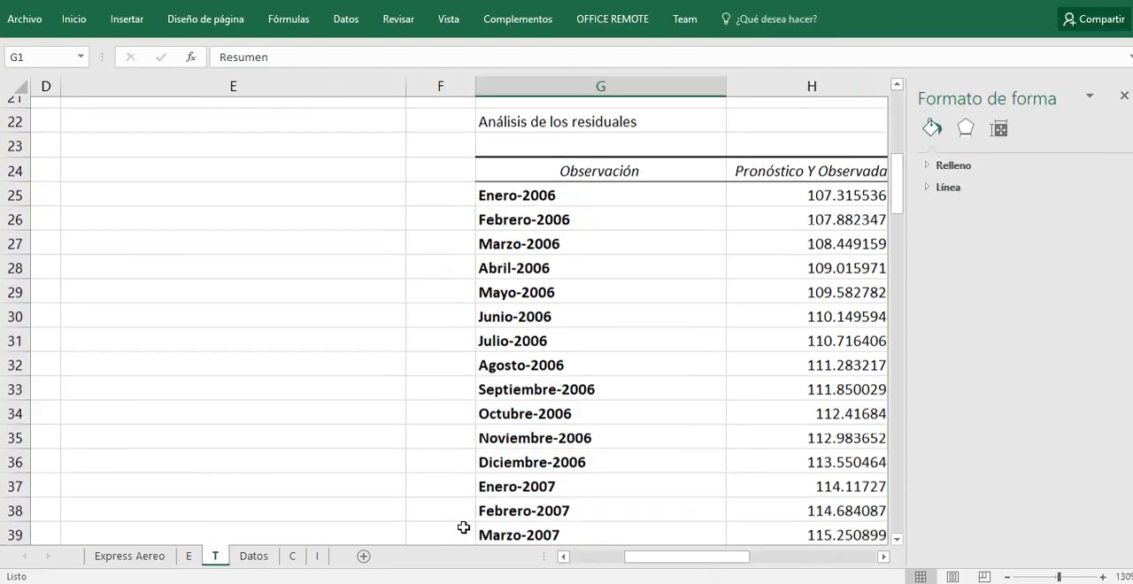
drag(666, 560, 787, 567)
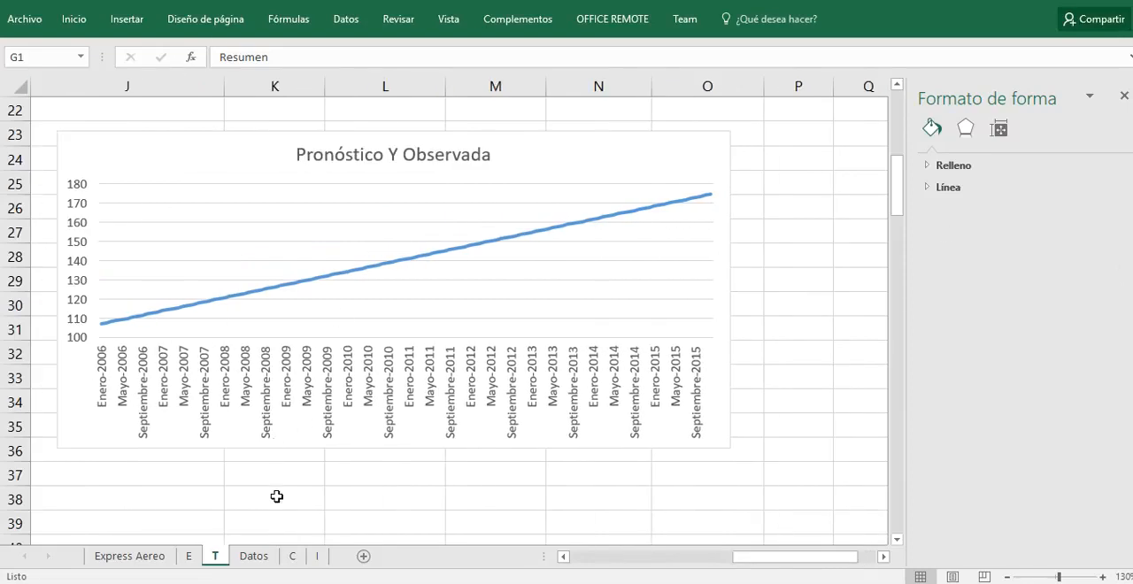
click(292, 556)
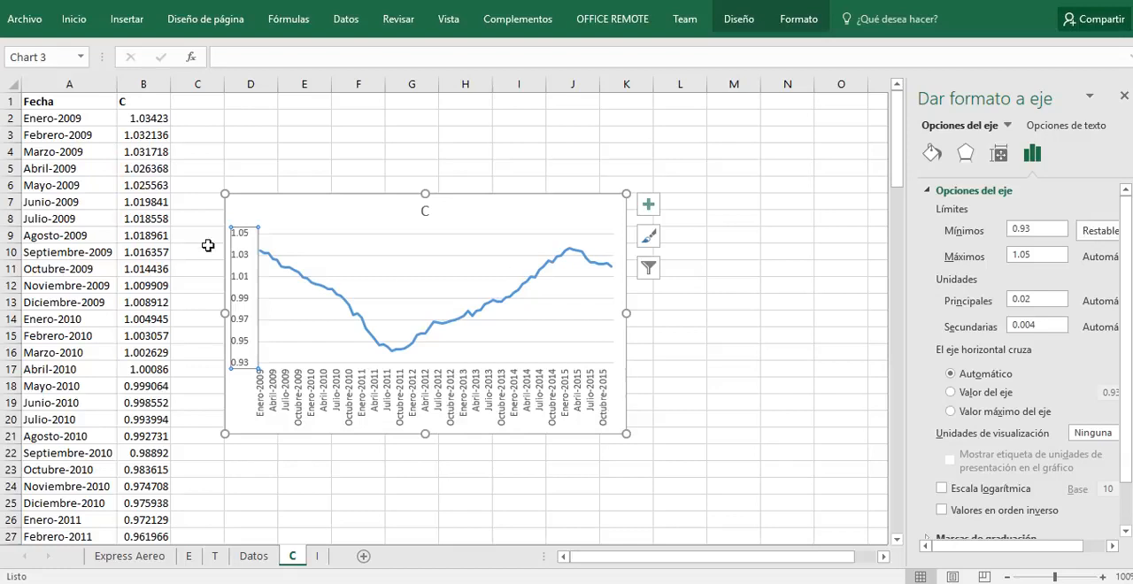
click(316, 556)
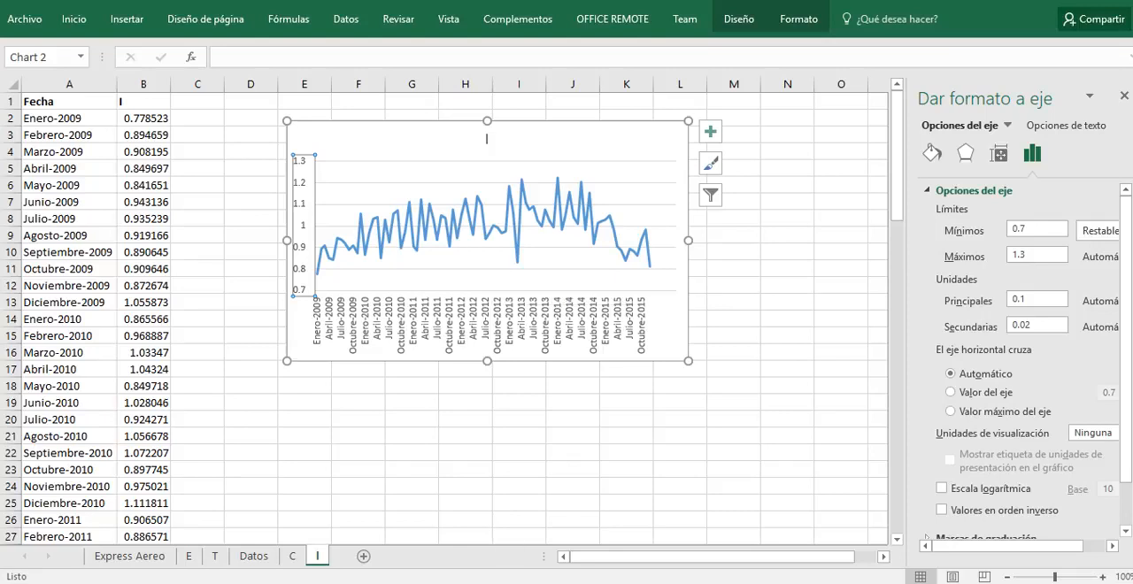
Step: Switch to the Alta Verapaz workbook and select the title of its 2006 a 2015 tax revenue table to review the exercise data
key(super)
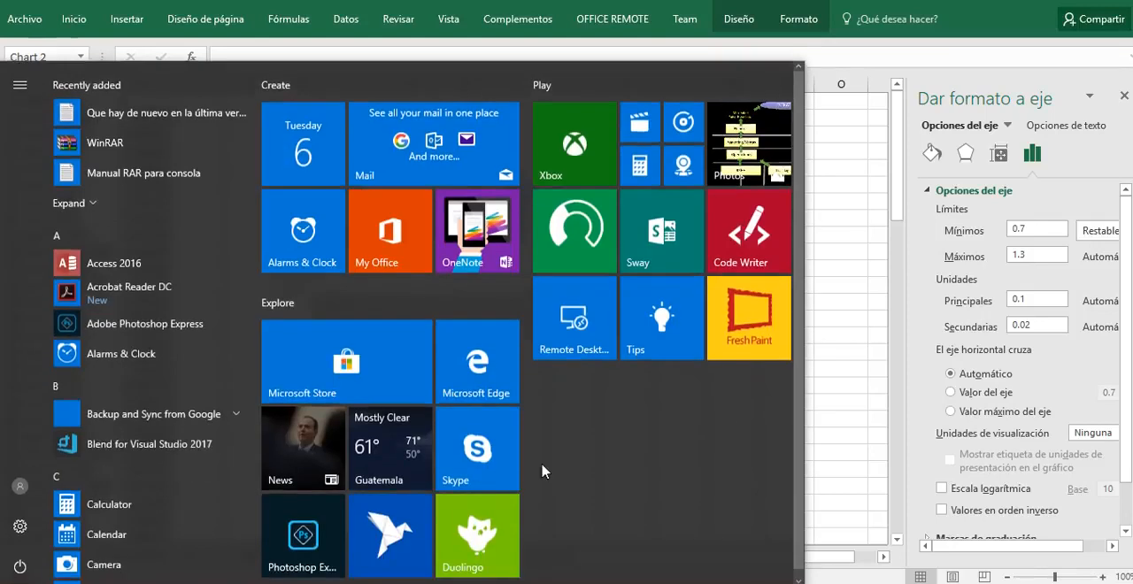
key(super)
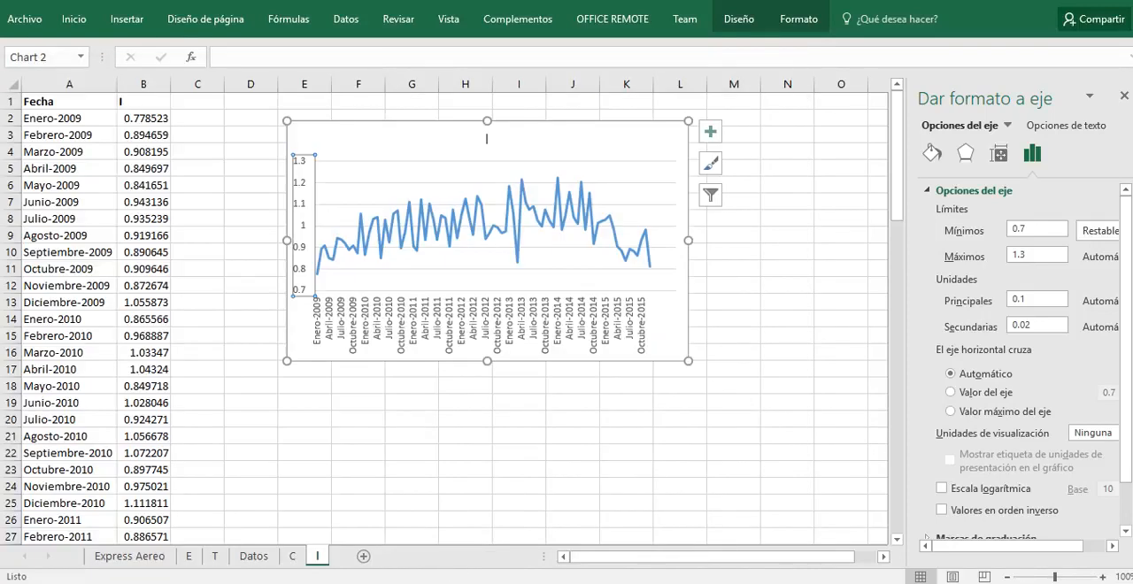
key(super)
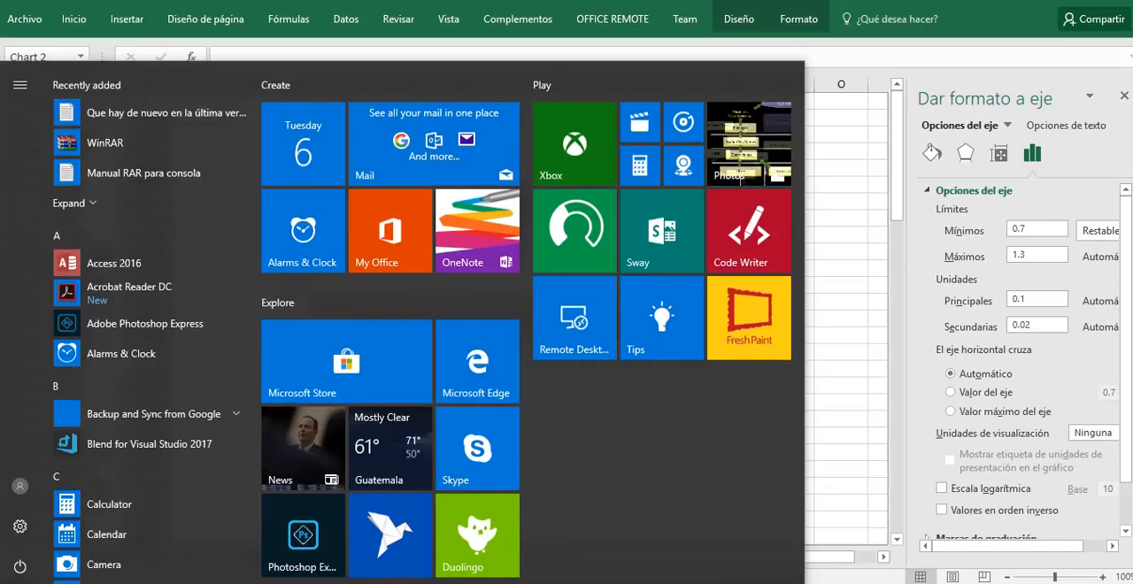
click(570, 531)
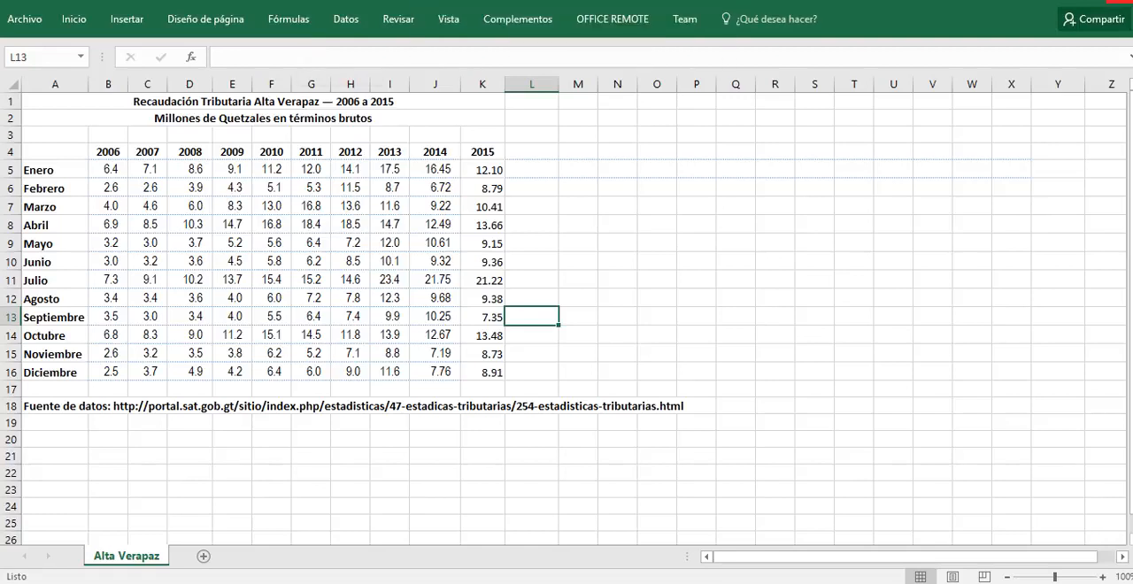
click(112, 104)
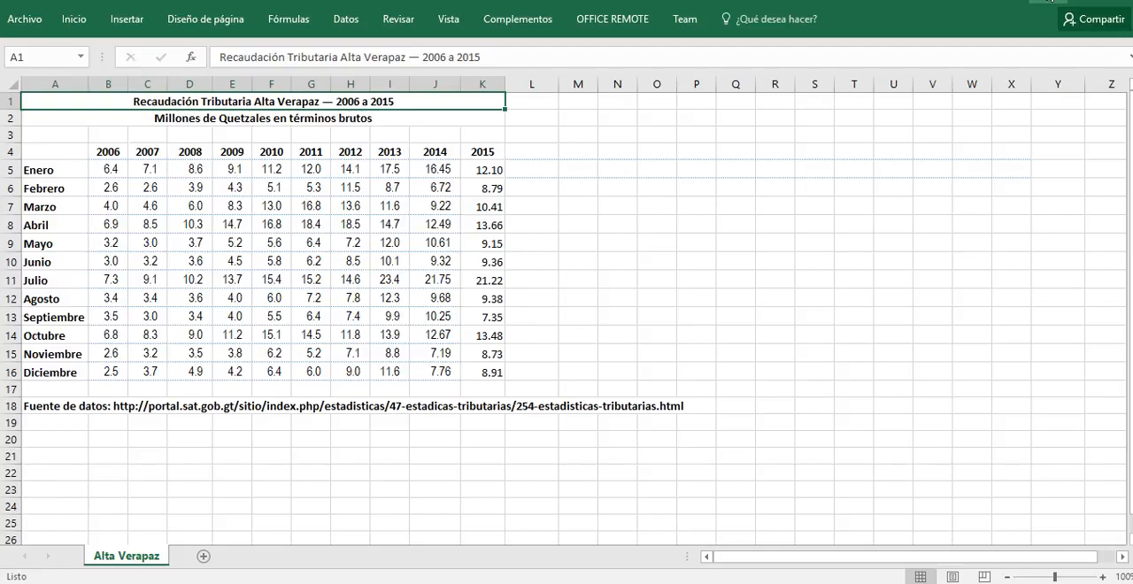
mouse_move(1010, 0)
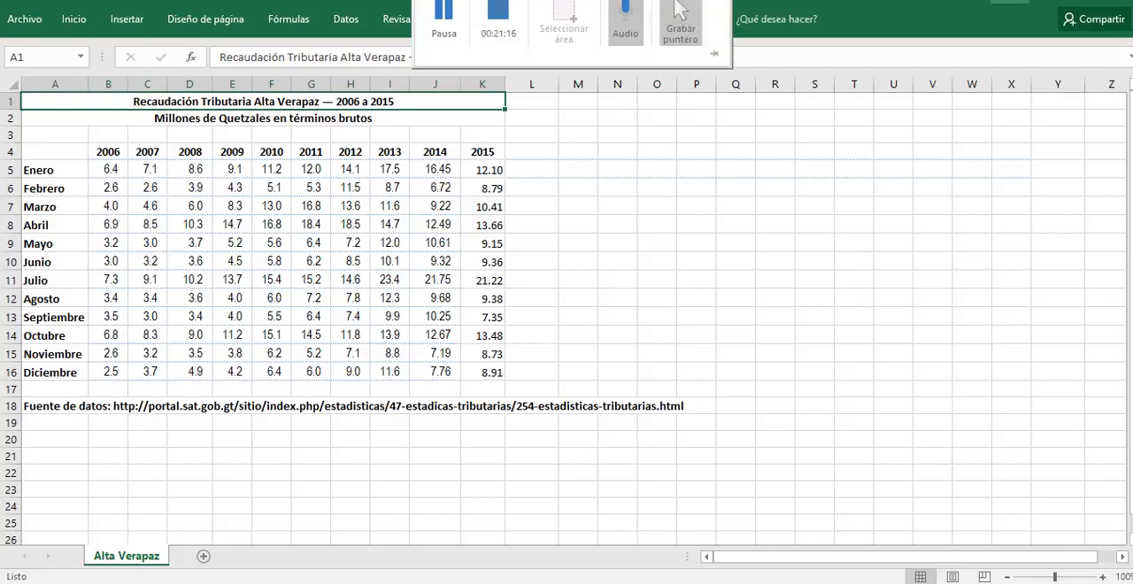